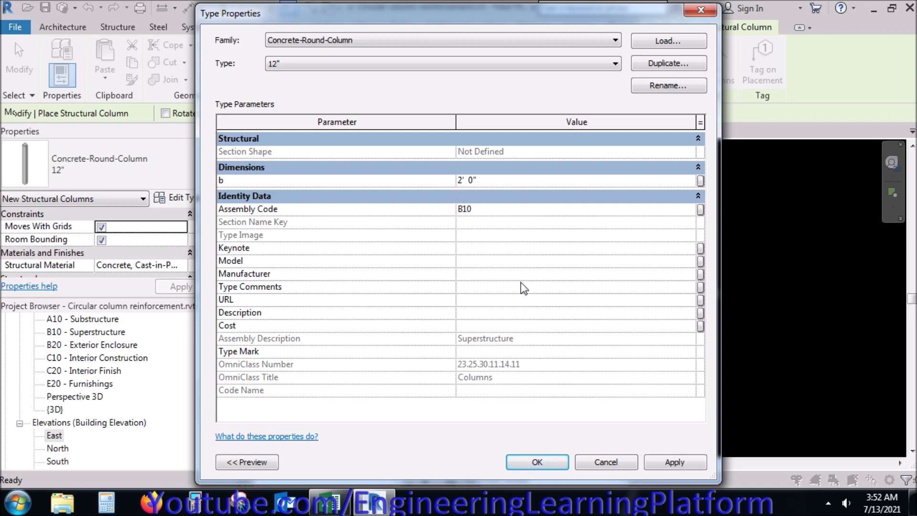
Duplicate the 12" column type as '24" Diameter Column' after a name conflict, and accept Type Properties.
{"action": "left_click", "coordinate": [700, 209]}
{"action": "key", "text": "Escape"}
{"action": "left_click", "coordinate": [659, 63]}
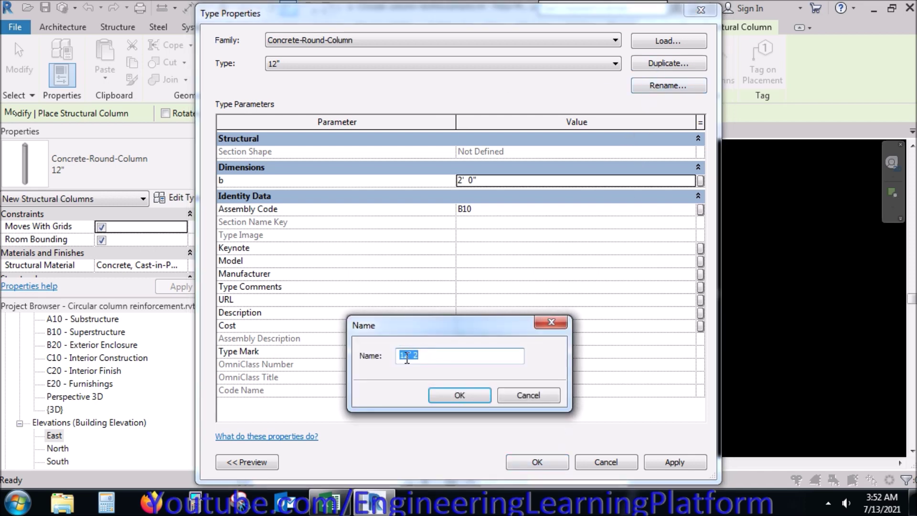
{"action": "type", "text": "24"}
{"action": "left_click", "coordinate": [468, 394]}
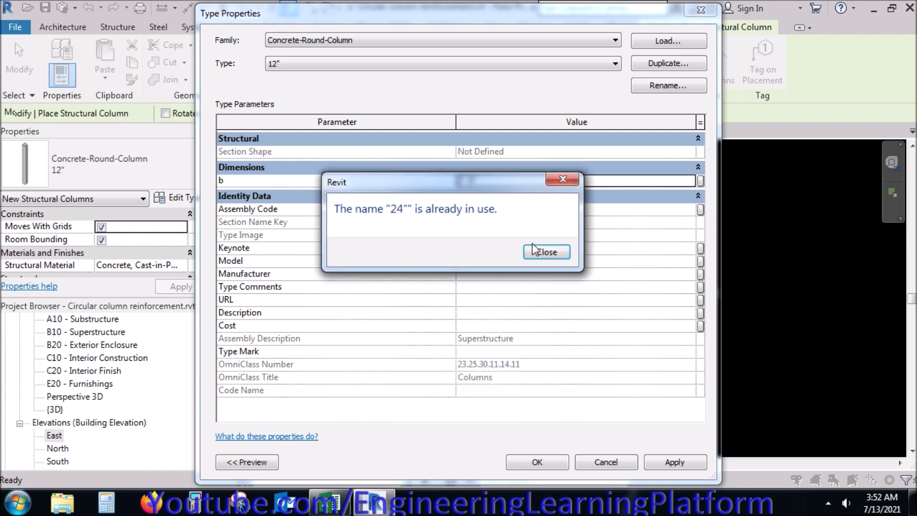
{"action": "left_click", "coordinate": [540, 254]}
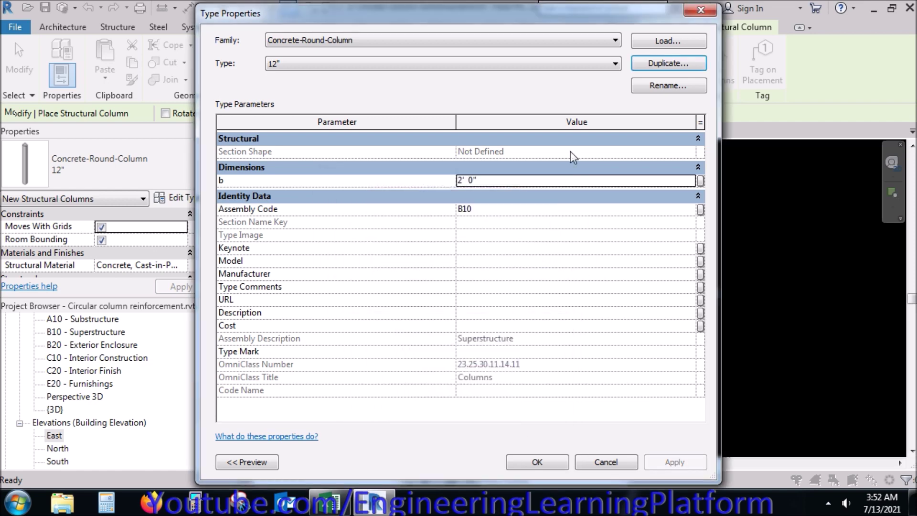
{"action": "left_click", "coordinate": [649, 62]}
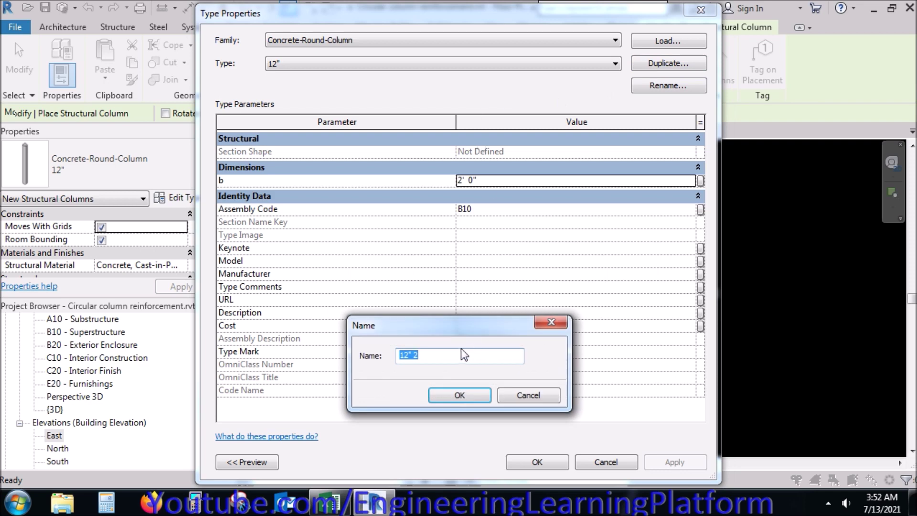
{"action": "type", "text": "24"}
{"action": "left_click", "coordinate": [477, 396]}
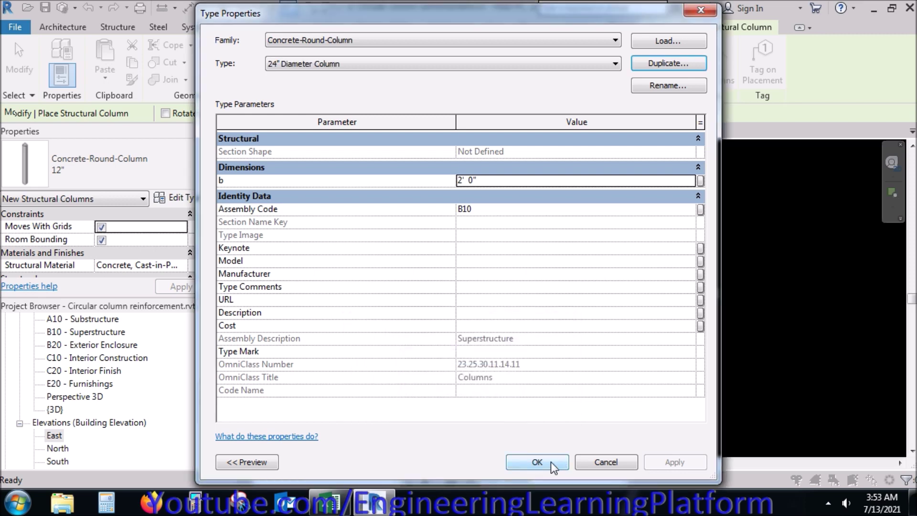
{"action": "left_click", "coordinate": [550, 461]}
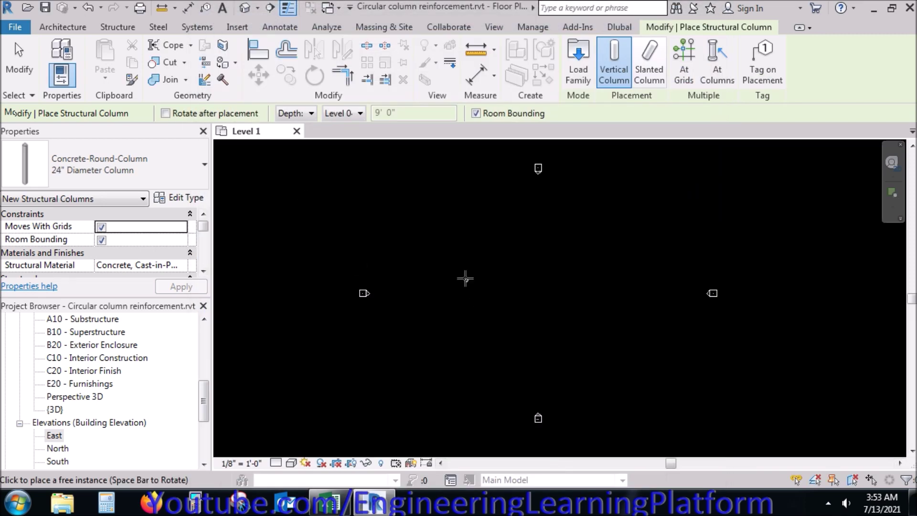
Review the column's Depth/Height and Level options, leaving them unchanged.
{"action": "left_click", "coordinate": [313, 113]}
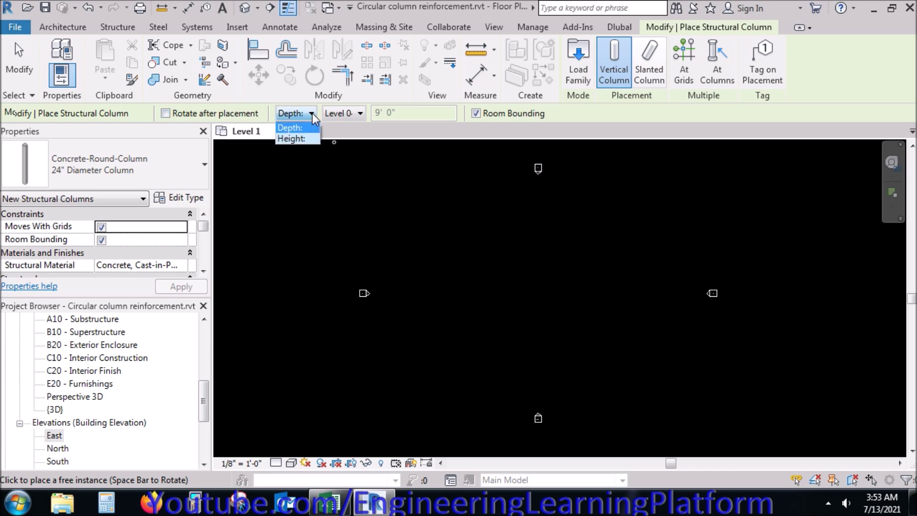
{"action": "left_click", "coordinate": [348, 113]}
{"action": "left_click", "coordinate": [352, 113]}
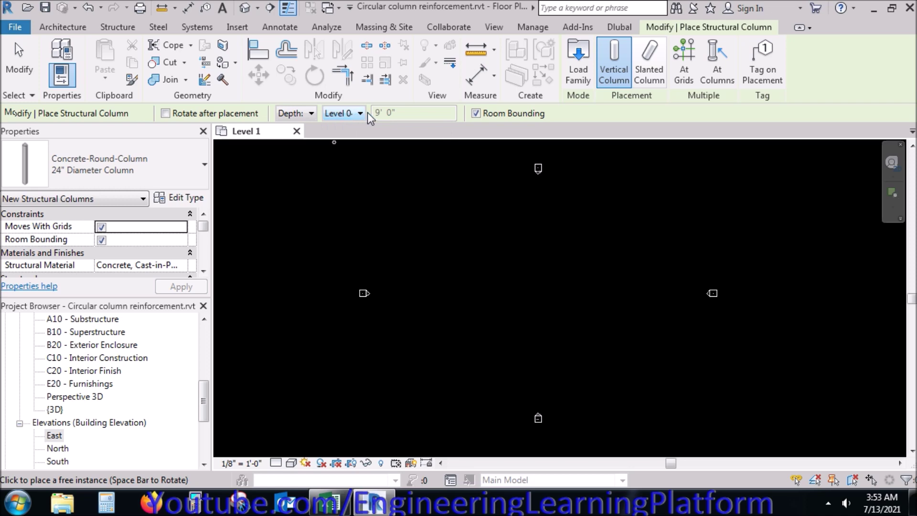
{"action": "left_click", "coordinate": [359, 114]}
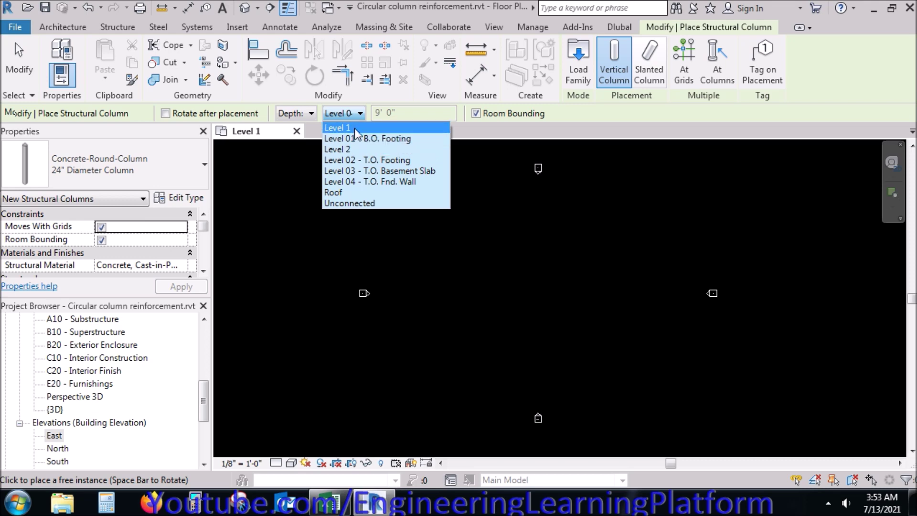
{"action": "left_click", "coordinate": [203, 399]}
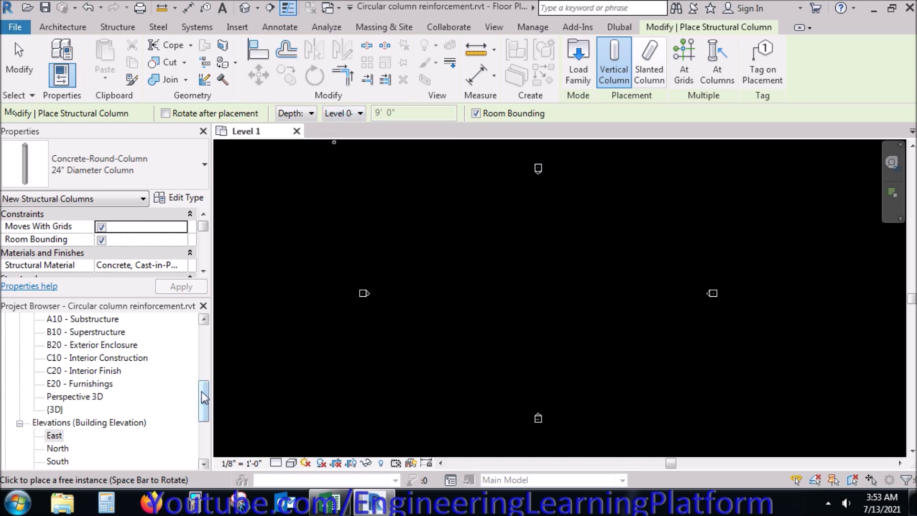
Open the East elevation from the Project Browser.
{"action": "scroll", "coordinate": [95, 382], "scroll_direction": "down", "scroll_amount": 2}
{"action": "left_click", "coordinate": [54, 344]}
{"action": "double_click", "coordinate": [54, 344]}
{"action": "scroll", "coordinate": [846, 309], "scroll_direction": "up", "scroll_amount": 5}
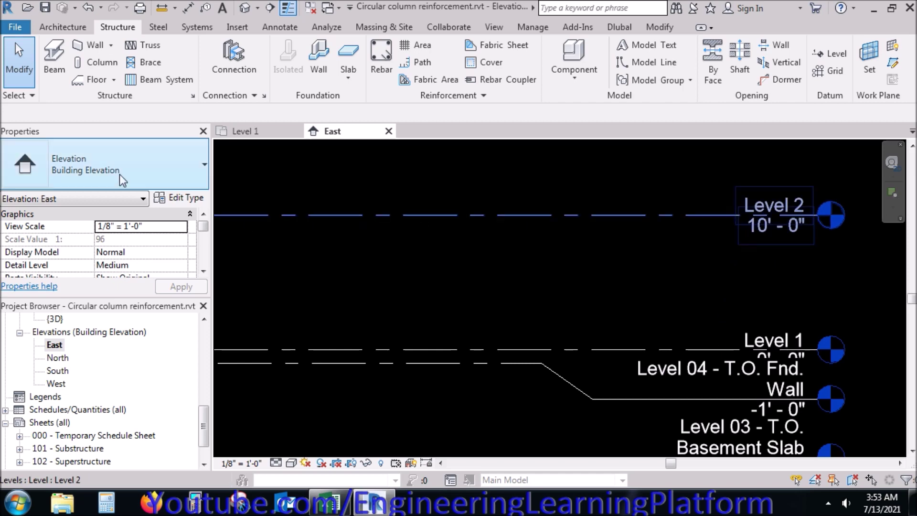
Switch between the Level 1 and East views, then open the Level 2 floor plan.
{"action": "left_click", "coordinate": [243, 130]}
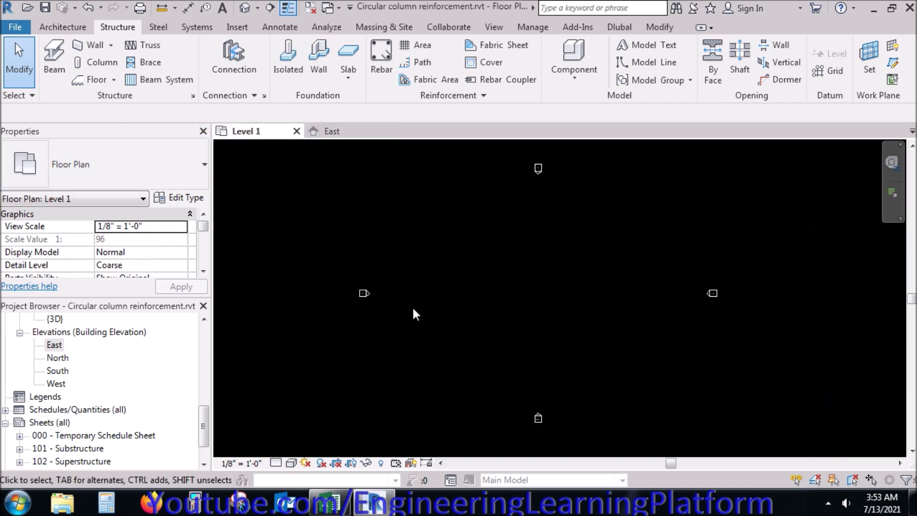
{"action": "left_click", "coordinate": [330, 130]}
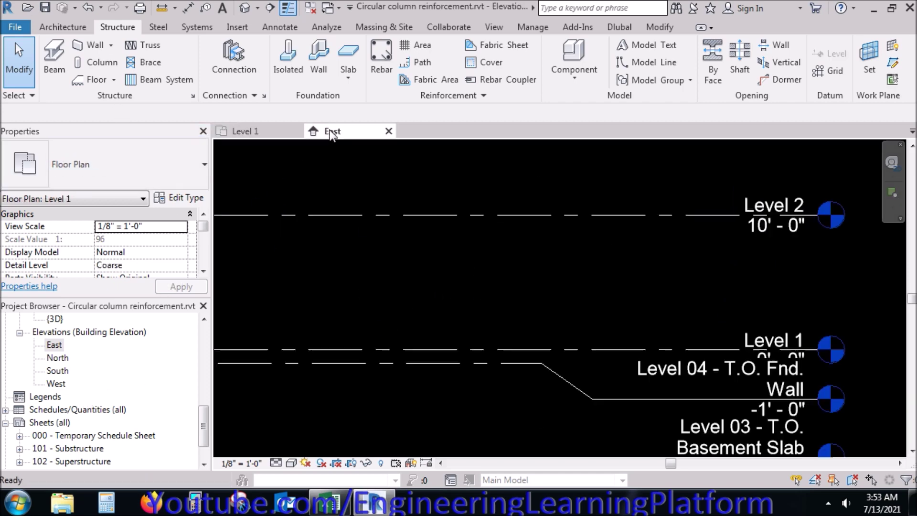
{"action": "left_click", "coordinate": [257, 131]}
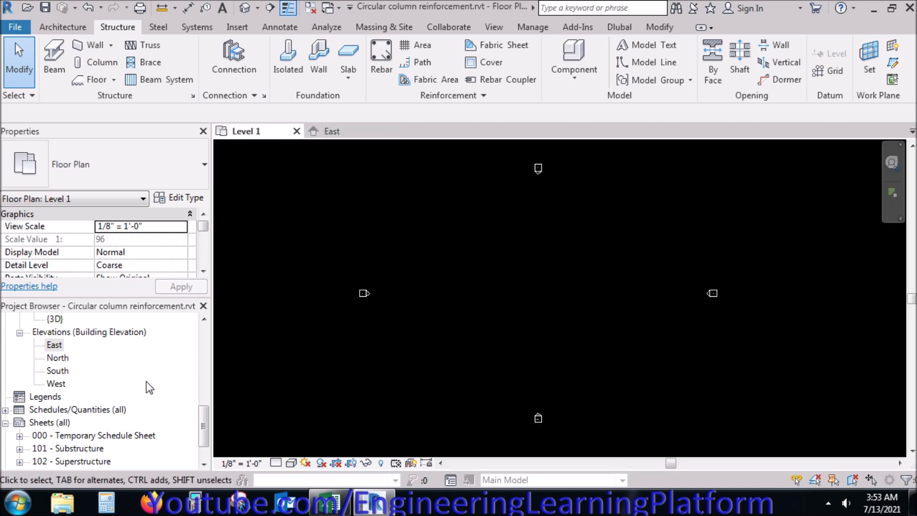
{"action": "left_click_drag", "start_coordinate": [205, 420], "coordinate": [205, 337]}
{"action": "left_click", "coordinate": [67, 362]}
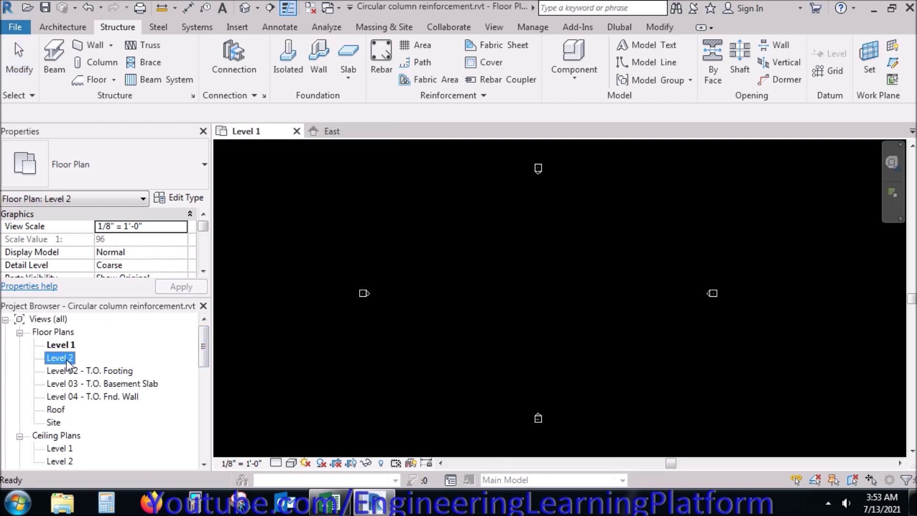
{"action": "double_click", "coordinate": [67, 361]}
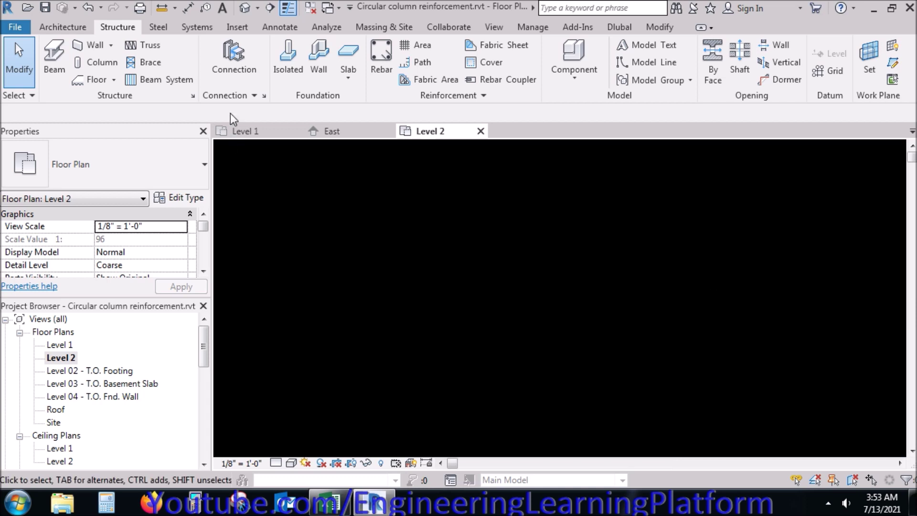
Place one 24" Diameter structural column in the Level 2 plan.
{"action": "left_click", "coordinate": [101, 58]}
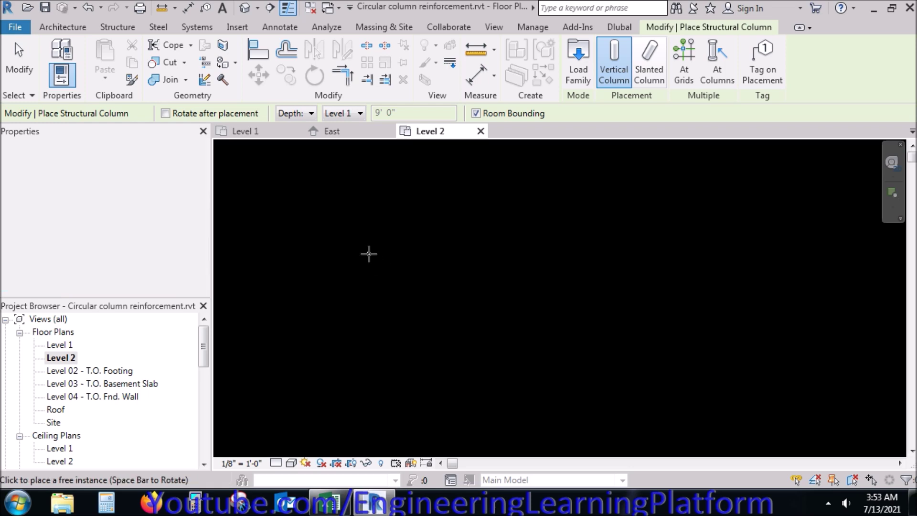
{"action": "left_click", "coordinate": [479, 291]}
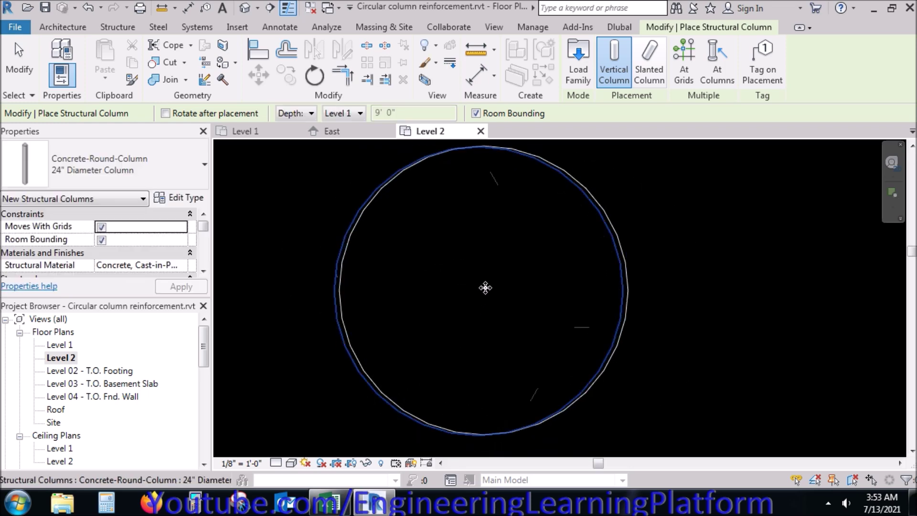
{"action": "key", "text": "Escape"}
{"action": "key", "text": "Escape"}
Set the Level 2 plan's view Phase to Project Completion.
{"action": "scroll", "coordinate": [492, 279], "scroll_direction": "down", "scroll_amount": 3}
{"action": "scroll", "coordinate": [493, 282], "scroll_direction": "down", "scroll_amount": 5}
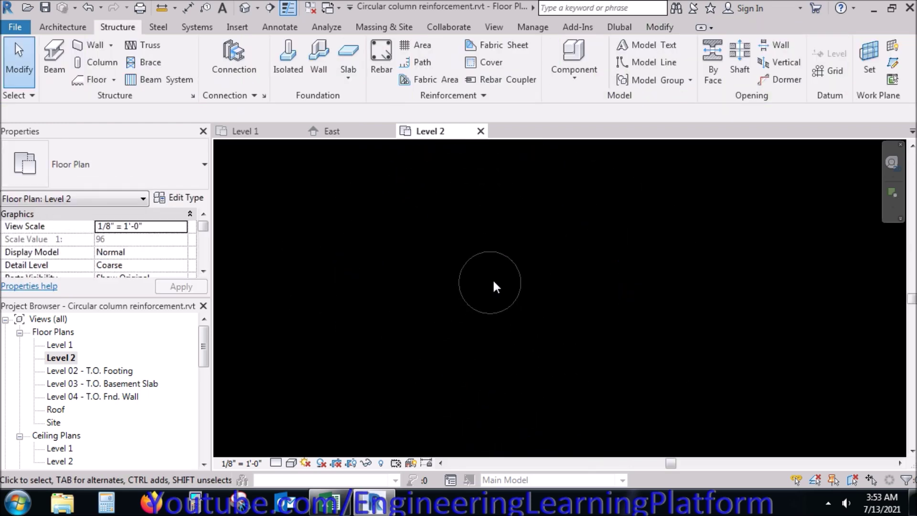
{"action": "scroll", "coordinate": [193, 234], "scroll_direction": "down", "scroll_amount": 10}
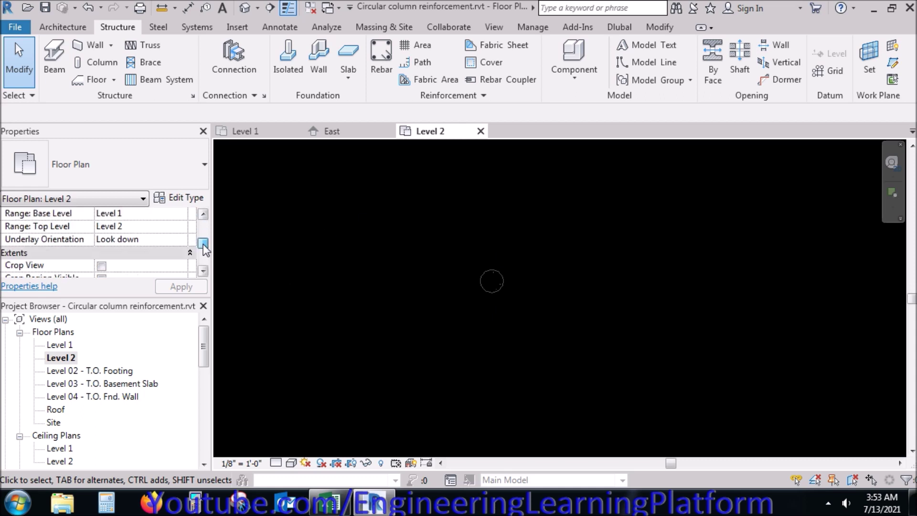
{"action": "left_click", "coordinate": [188, 255]}
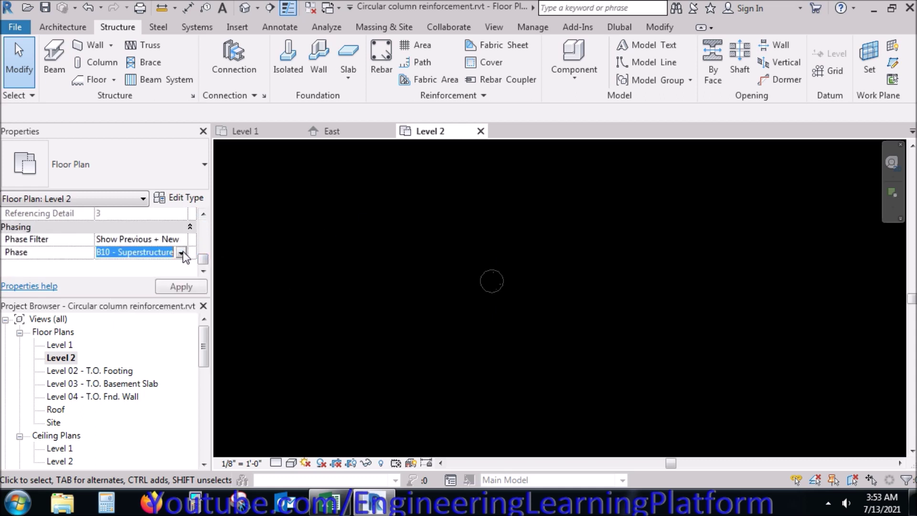
{"action": "left_click", "coordinate": [181, 252]}
{"action": "left_click", "coordinate": [132, 319]}
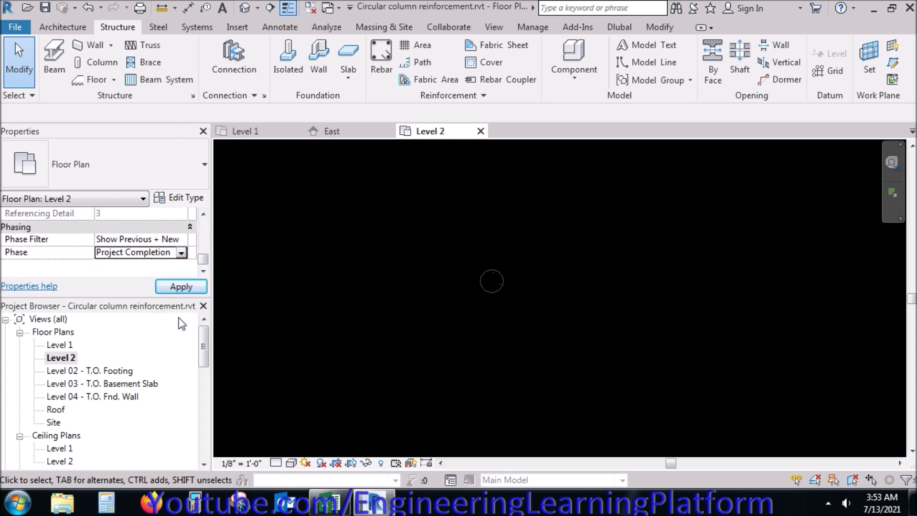
{"action": "left_click", "coordinate": [182, 253]}
{"action": "left_click", "coordinate": [183, 253]}
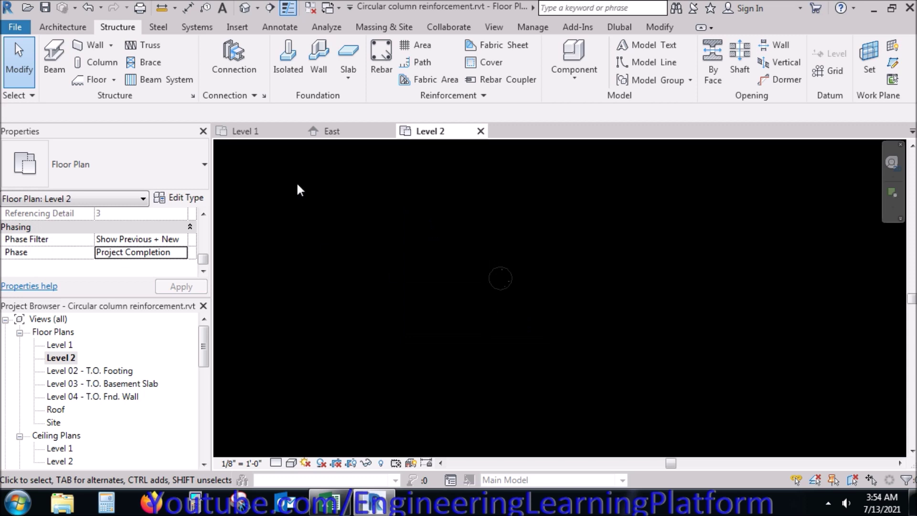
In the 3D view, set the round column's Phase Created to Project Completion.
{"action": "left_click", "coordinate": [245, 7]}
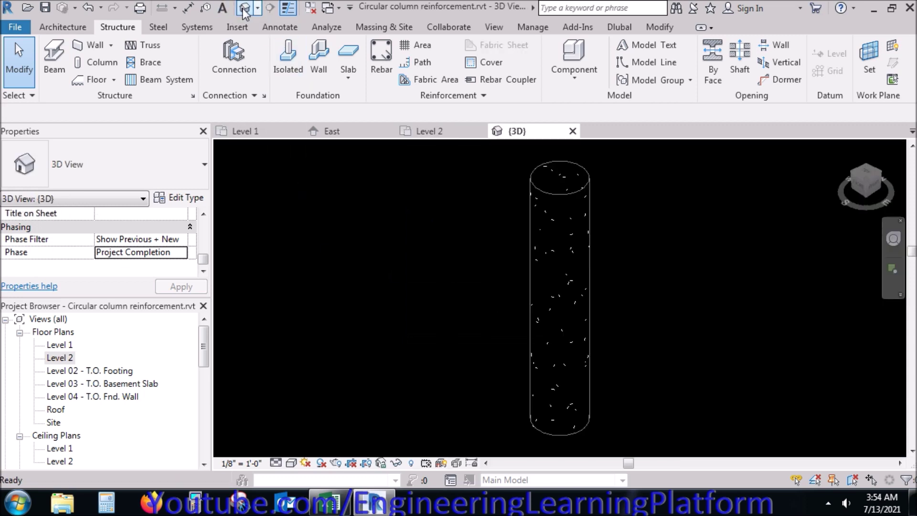
{"action": "left_click", "coordinate": [575, 196]}
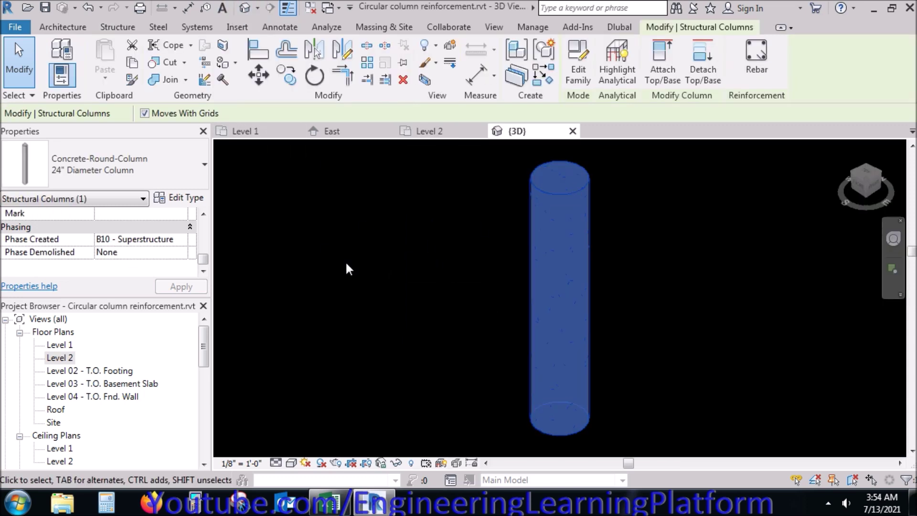
{"action": "left_click", "coordinate": [185, 242]}
{"action": "scroll", "coordinate": [204, 296], "scroll_direction": "down", "scroll_amount": 2}
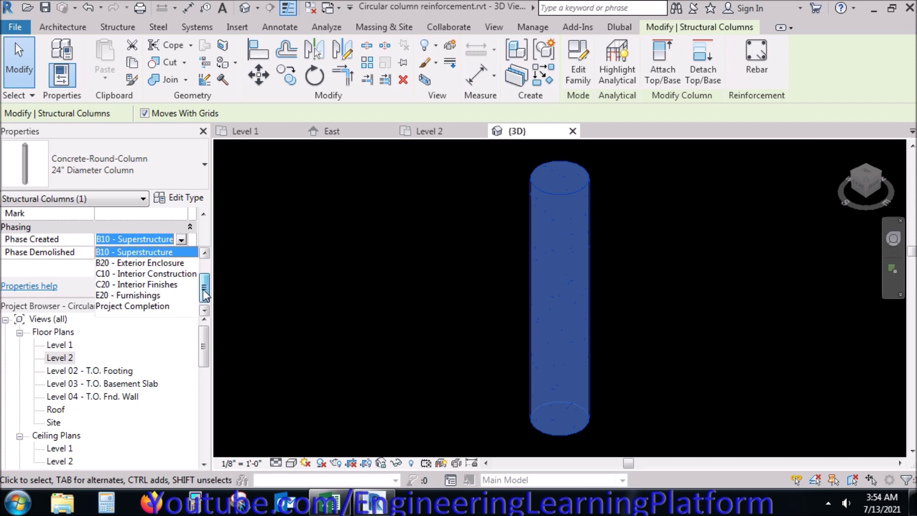
{"action": "left_click", "coordinate": [132, 306]}
{"action": "left_click", "coordinate": [502, 173]}
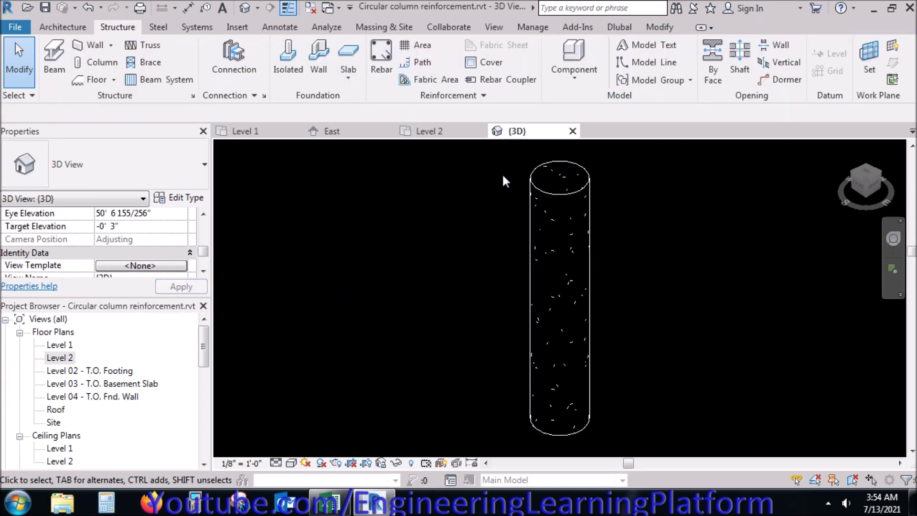
Confirm the Level 2 view phase remains Project Completion, then close the Level 2 plan.
{"action": "left_click", "coordinate": [451, 127]}
{"action": "scroll", "coordinate": [202, 256], "scroll_direction": "down", "scroll_amount": 1}
{"action": "scroll", "coordinate": [202, 256], "scroll_direction": "down", "scroll_amount": 1}
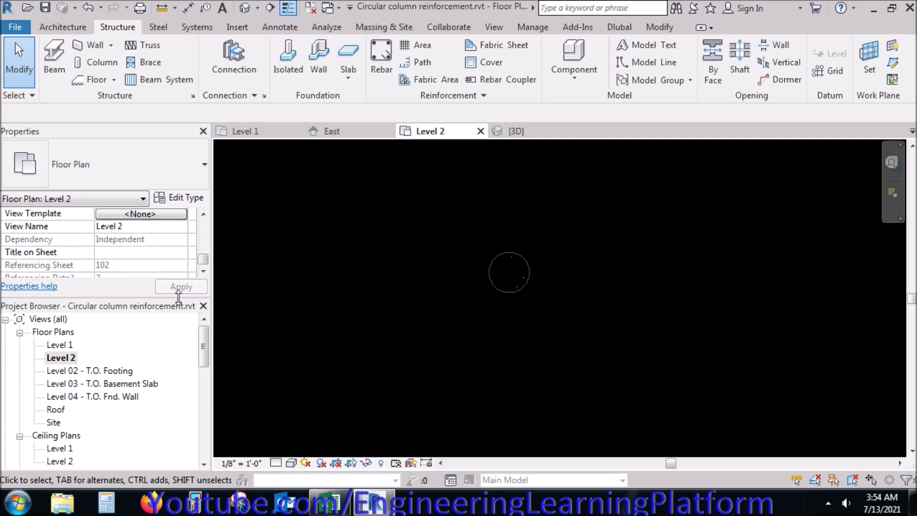
{"action": "left_click_drag", "start_coordinate": [178, 296], "coordinate": [178, 368]}
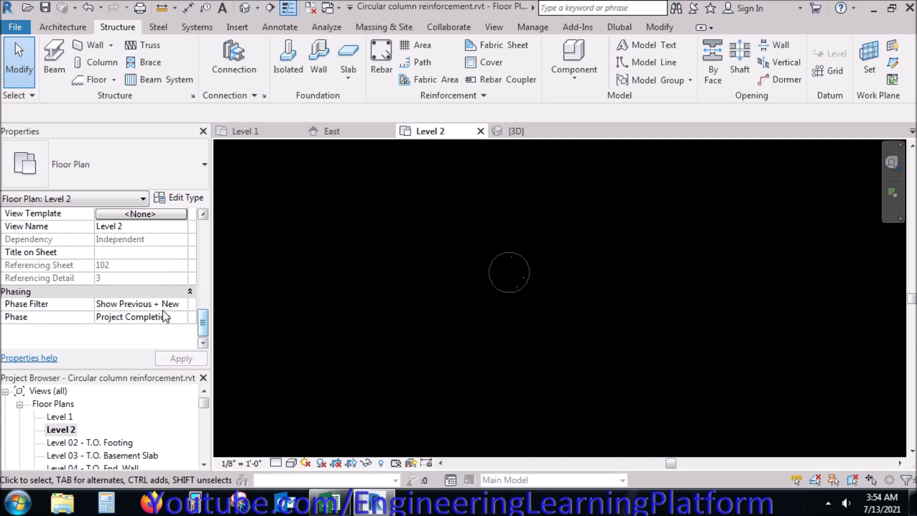
{"action": "left_click", "coordinate": [180, 317]}
{"action": "left_click", "coordinate": [181, 317]}
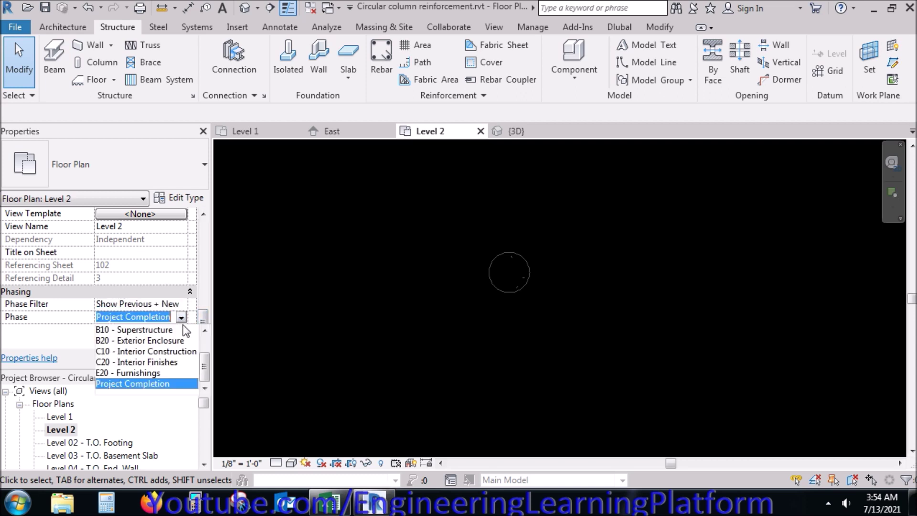
{"action": "left_click", "coordinate": [162, 384]}
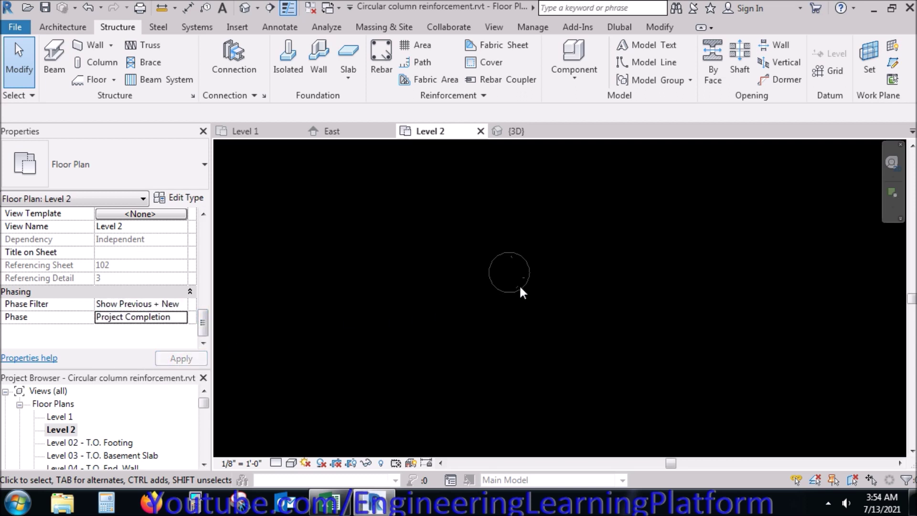
{"action": "left_click", "coordinate": [479, 132]}
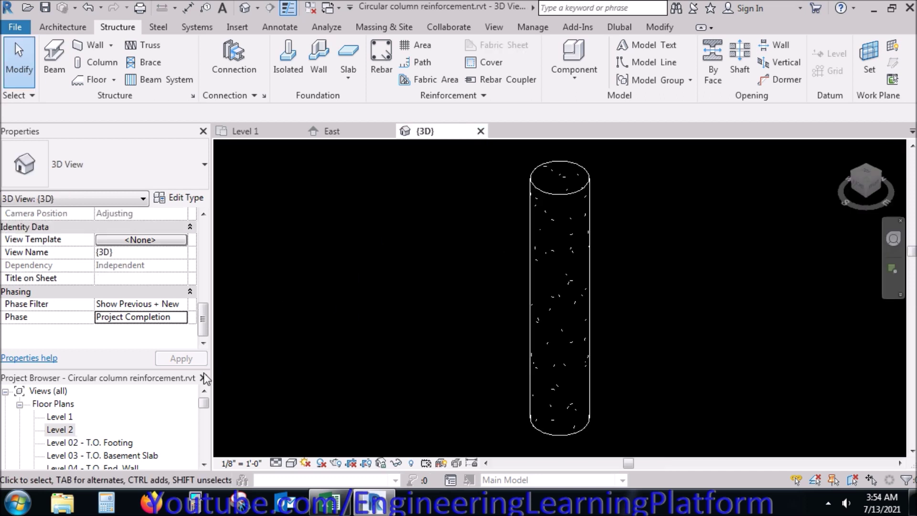
Reopen the Level 2 floor plan and zoom in around the column.
{"action": "double_click", "coordinate": [61, 429]}
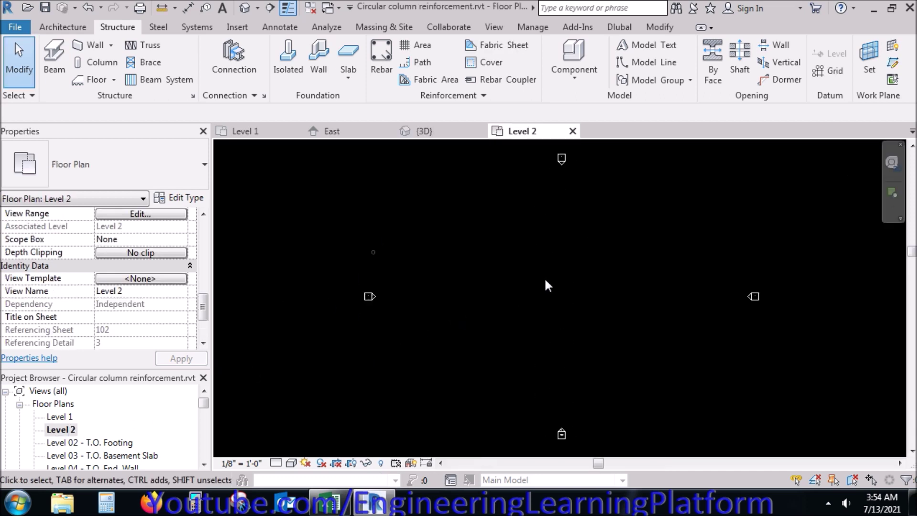
{"action": "left_click_drag", "start_coordinate": [365, 237], "coordinate": [402, 279]}
{"action": "scroll", "coordinate": [368, 250], "scroll_direction": "up", "scroll_amount": 5}
{"action": "scroll", "coordinate": [368, 250], "scroll_direction": "up", "scroll_amount": 3}
{"action": "left_click_drag", "start_coordinate": [204, 304], "coordinate": [203, 317]}
Try the B10 - Superstructure and then A10 - Substructure phases on the view.
{"action": "left_click", "coordinate": [182, 317]}
{"action": "left_click", "coordinate": [176, 330]}
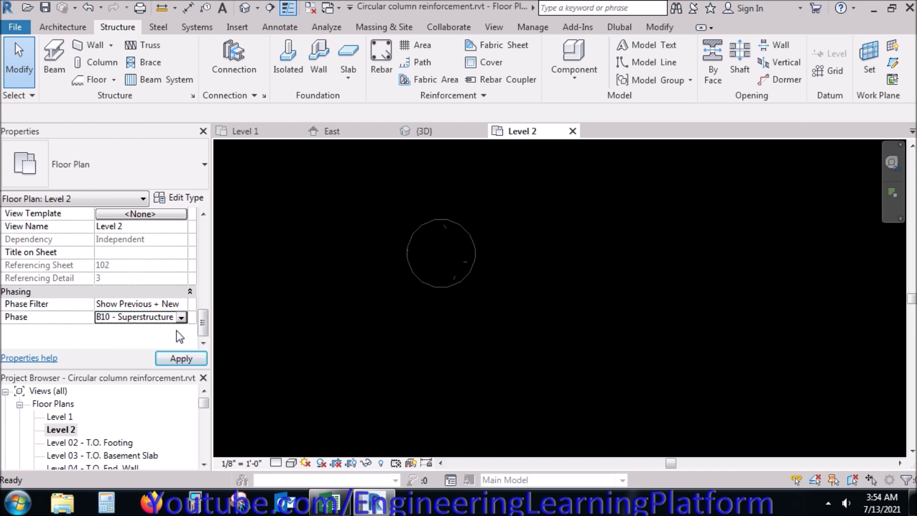
{"action": "left_click", "coordinate": [184, 358]}
{"action": "left_click", "coordinate": [182, 318]}
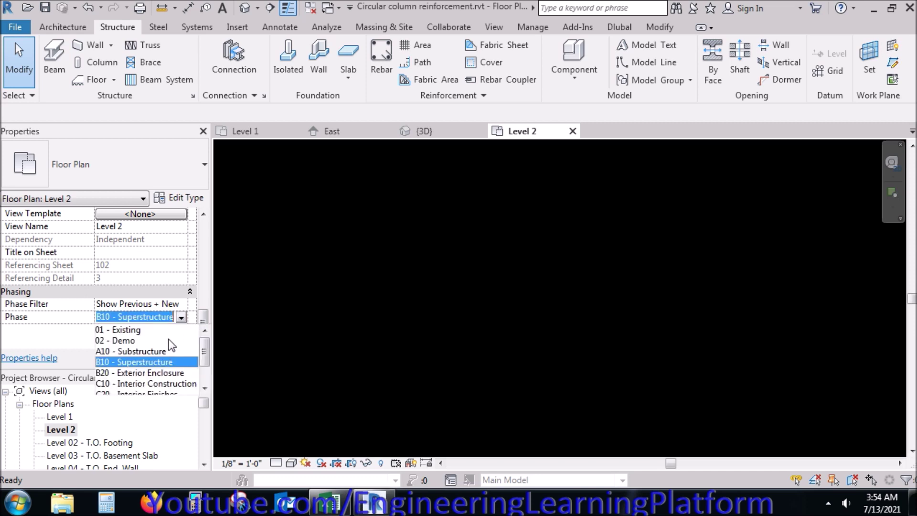
{"action": "left_click", "coordinate": [166, 352]}
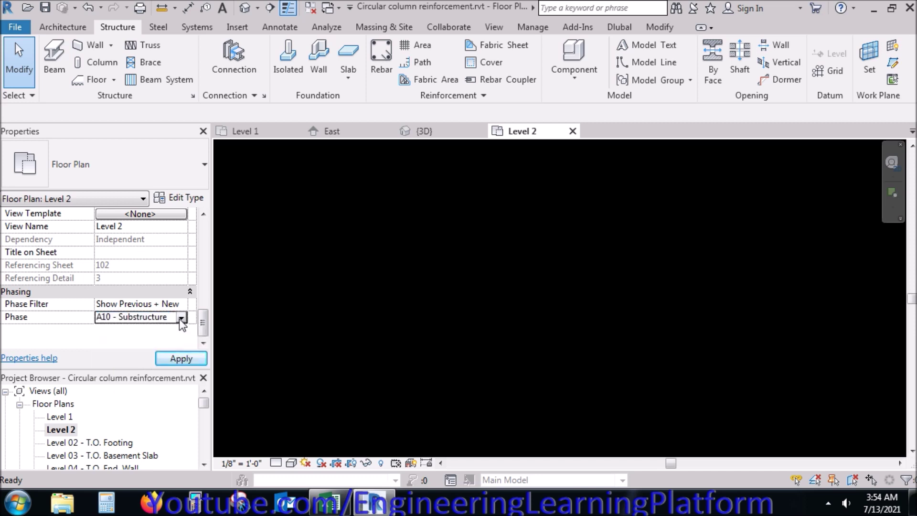
{"action": "left_click", "coordinate": [180, 359]}
{"action": "left_click", "coordinate": [182, 317]}
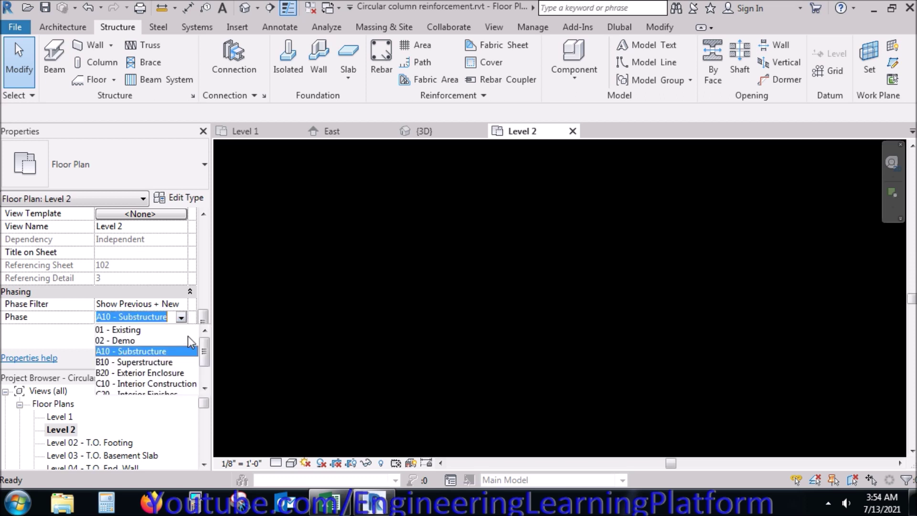
{"action": "left_click_drag", "start_coordinate": [204, 352], "coordinate": [204, 375]}
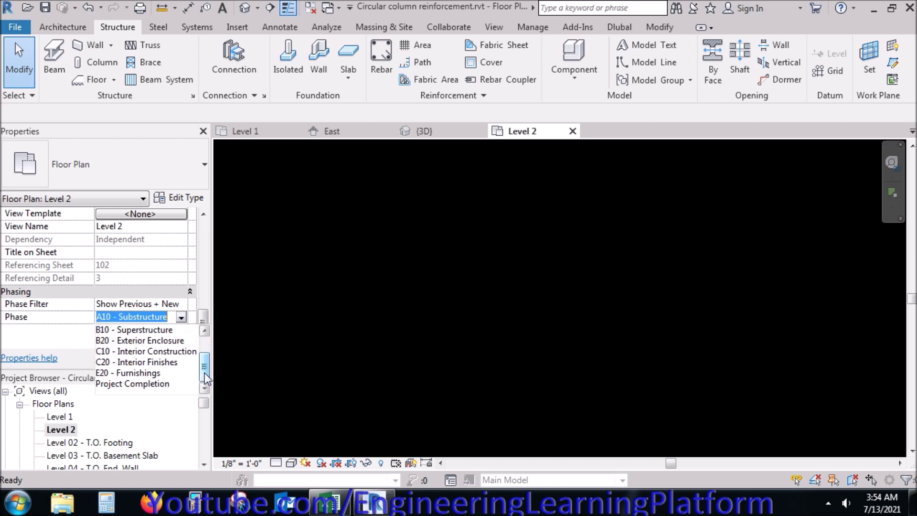
{"action": "left_click", "coordinate": [182, 318]}
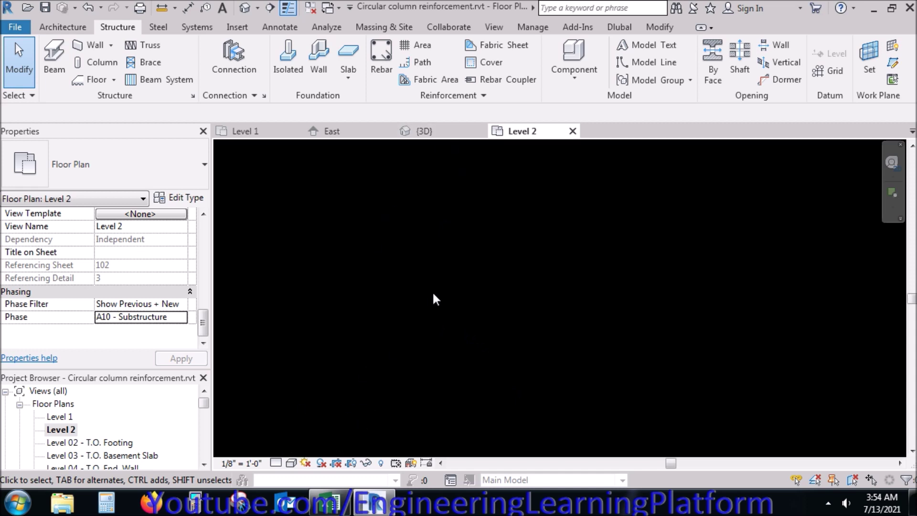
Set the Level 2 view phase to Project Completion.
{"action": "left_click", "coordinate": [182, 318]}
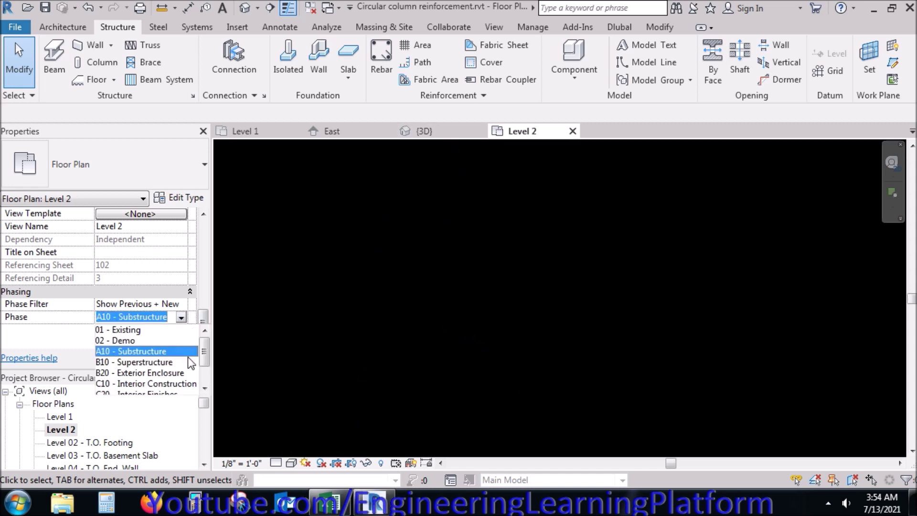
{"action": "scroll", "coordinate": [203, 377], "scroll_direction": "down", "scroll_amount": 1}
{"action": "left_click", "coordinate": [132, 383]}
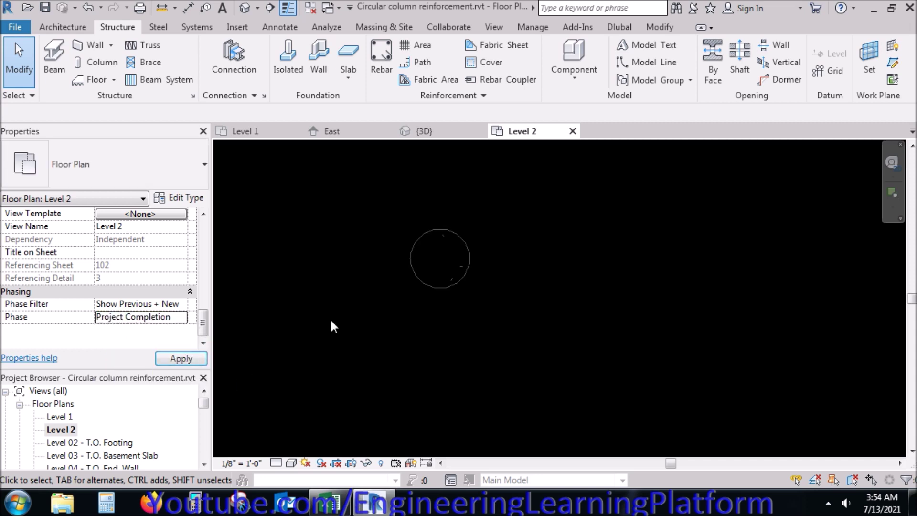
Set the Level 2 plan to Fine detail and change its visual style.
{"action": "left_click", "coordinate": [273, 462]}
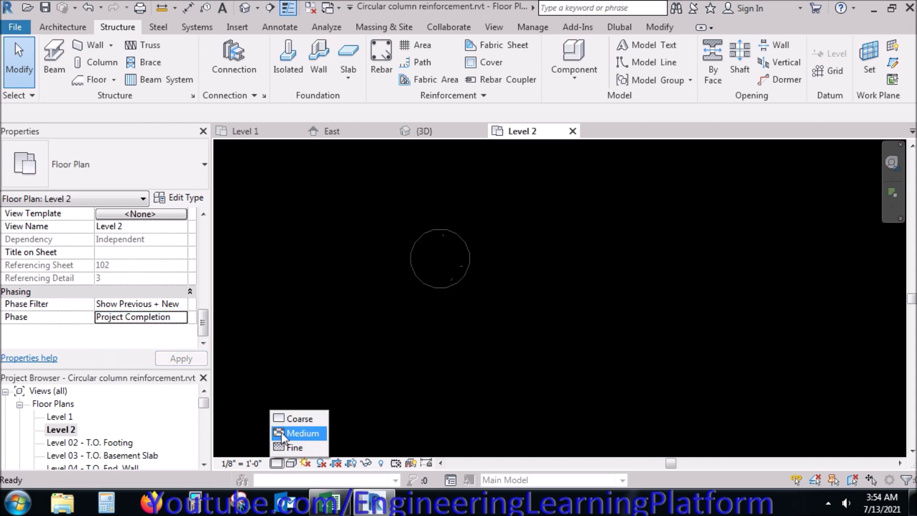
{"action": "left_click", "coordinate": [288, 446]}
{"action": "left_click", "coordinate": [292, 462]}
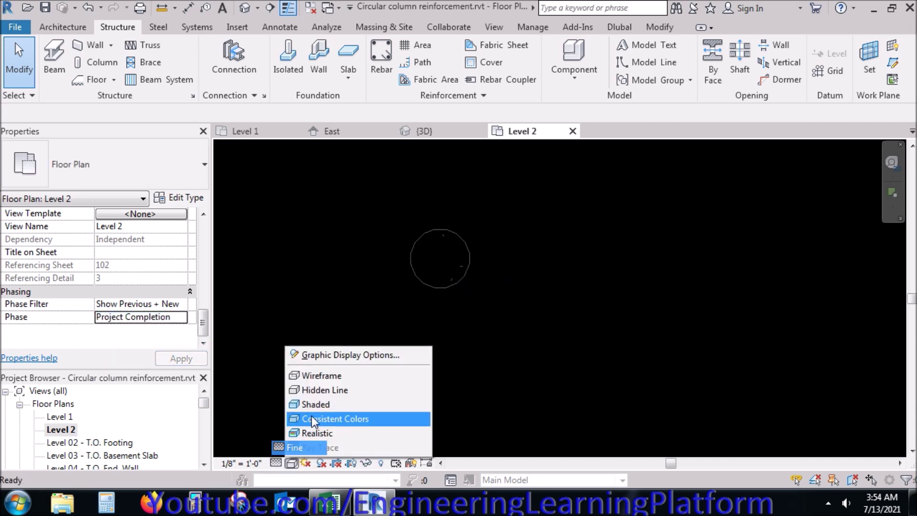
{"action": "left_click", "coordinate": [317, 403]}
{"action": "middle_click_drag", "start_coordinate": [449, 310], "coordinate": [501, 337]}
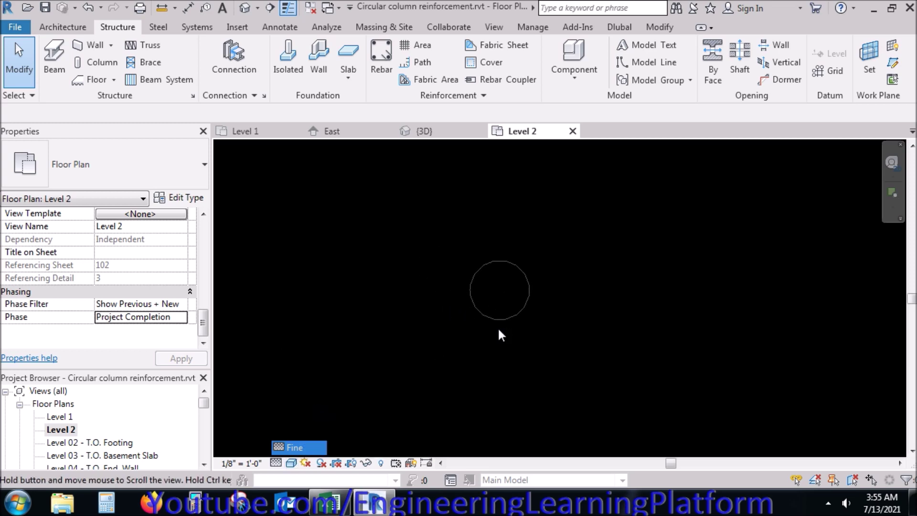
Go to the 3D view, close the Level 2 and East tabs, and return to Level 1.
{"action": "left_click", "coordinate": [33, 8]}
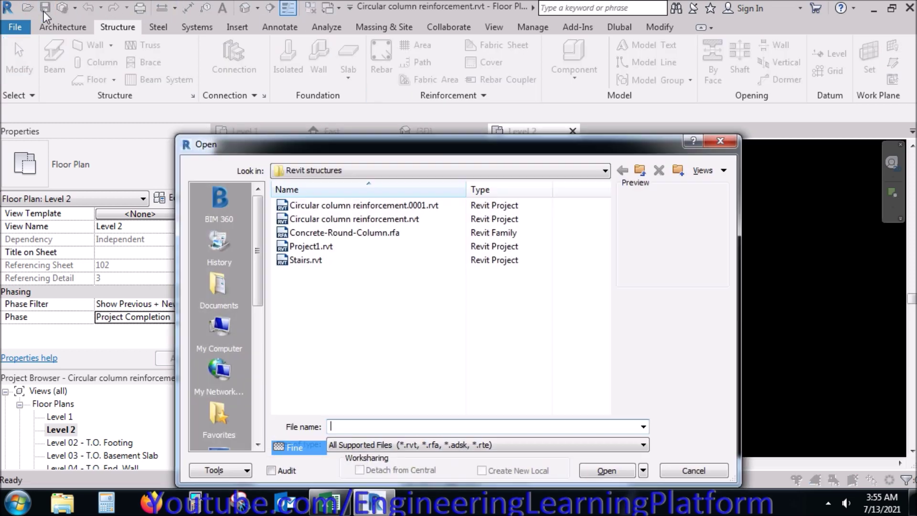
{"action": "key", "text": "Escape"}
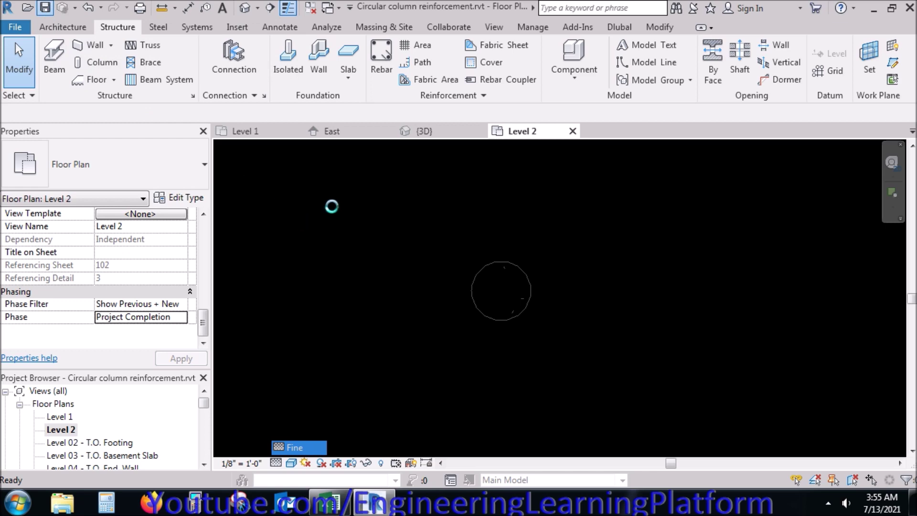
{"action": "left_click", "coordinate": [435, 135]}
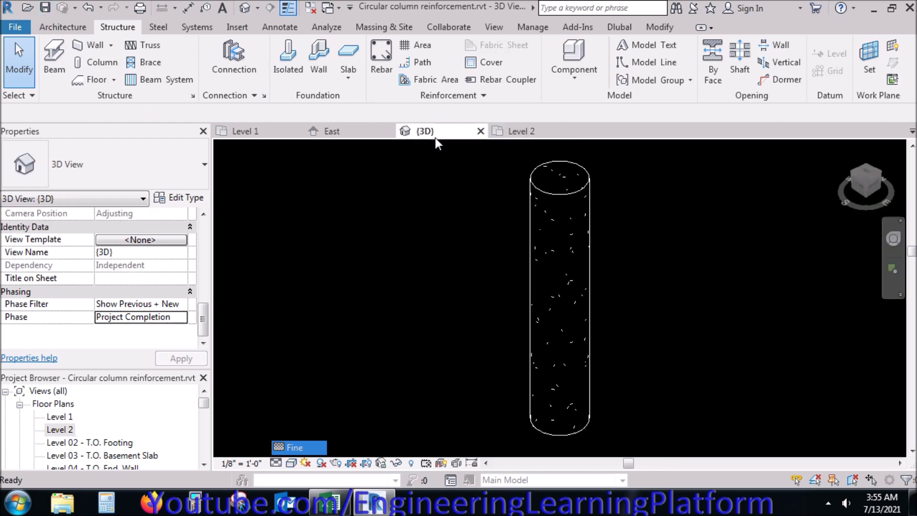
{"action": "left_click", "coordinate": [563, 190]}
{"action": "left_click", "coordinate": [545, 154]}
{"action": "left_click", "coordinate": [571, 131]}
{"action": "left_click", "coordinate": [351, 131]}
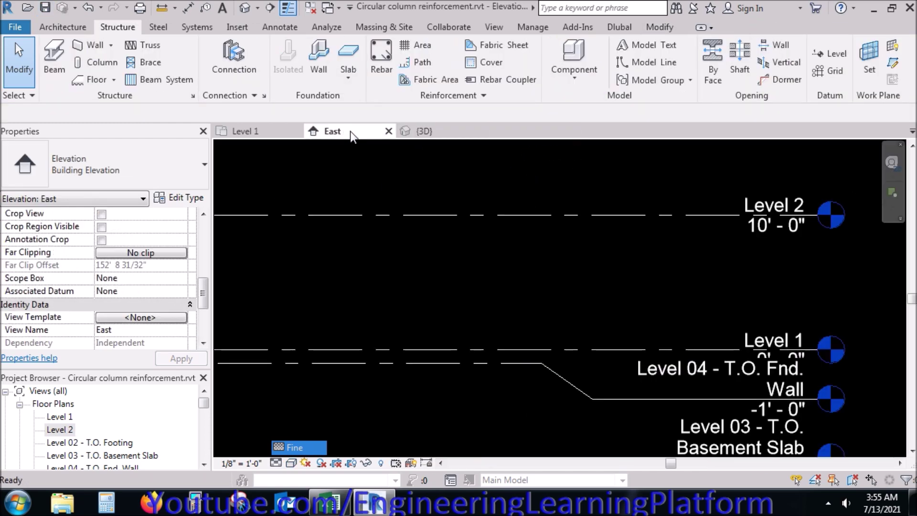
{"action": "left_click", "coordinate": [387, 131]}
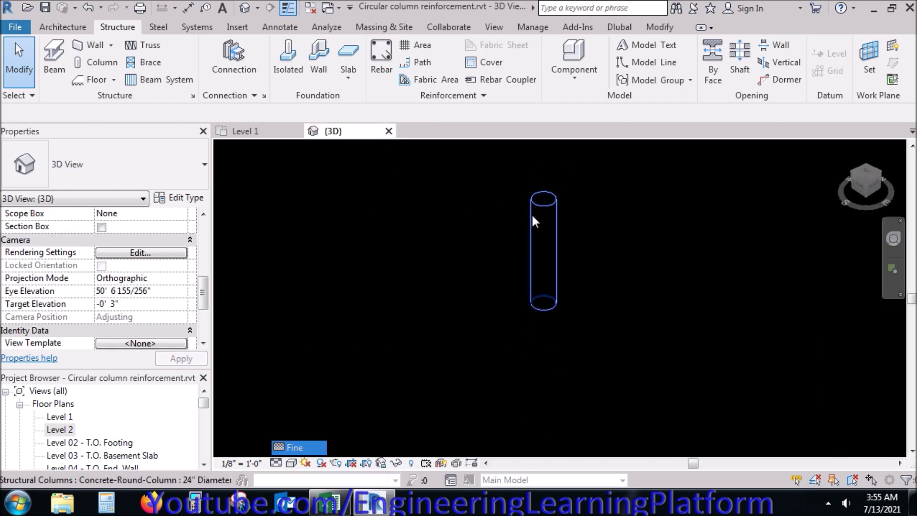
{"action": "left_click", "coordinate": [248, 132]}
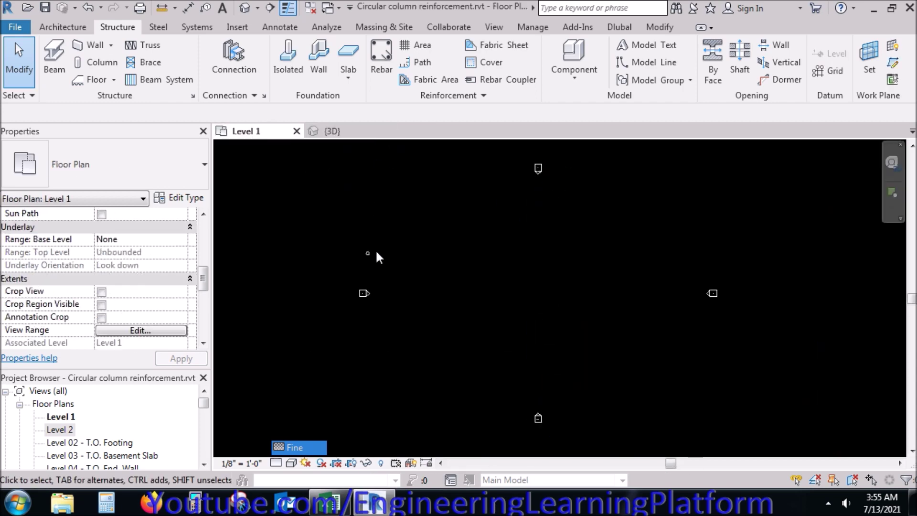
Zoom and pan the Level 1 plan to centre the round column.
{"action": "left_click", "coordinate": [362, 261]}
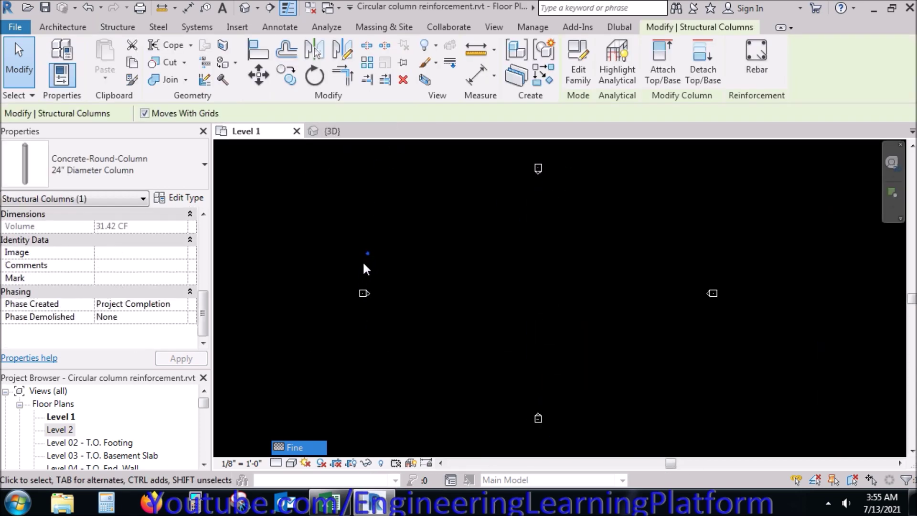
{"action": "key", "text": "Escape"}
{"action": "scroll", "coordinate": [362, 261], "scroll_direction": "up", "scroll_amount": 4}
{"action": "scroll", "coordinate": [373, 236], "scroll_direction": "up", "scroll_amount": 3}
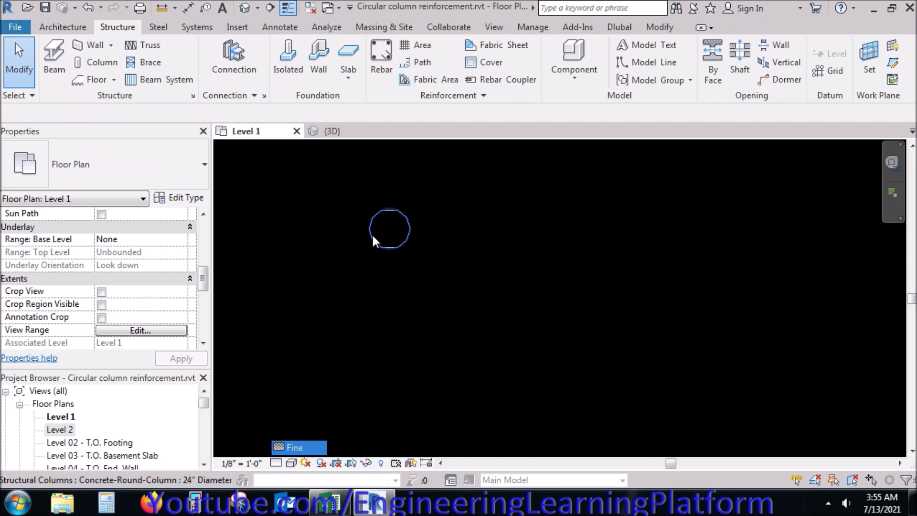
{"action": "scroll", "coordinate": [389, 248], "scroll_direction": "up", "scroll_amount": 2}
{"action": "middle_click_drag", "start_coordinate": [375, 261], "coordinate": [440, 323]}
Set the Level 1 plan to Fine detail and Shaded visual style.
{"action": "left_click", "coordinate": [275, 462]}
{"action": "left_click", "coordinate": [294, 447]}
{"action": "left_click", "coordinate": [290, 462]}
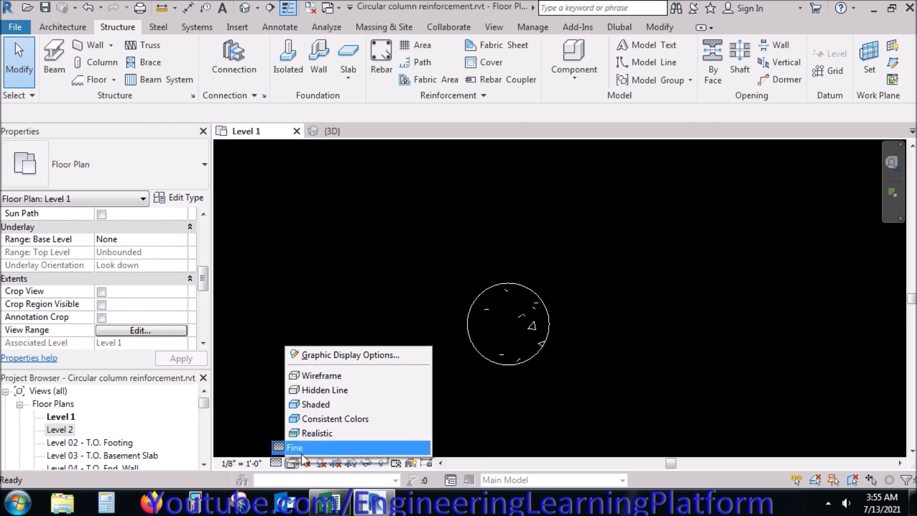
{"action": "left_click", "coordinate": [324, 404]}
{"action": "scroll", "coordinate": [468, 352], "scroll_direction": "up", "scroll_amount": 2}
{"action": "middle_click_drag", "start_coordinate": [470, 348], "coordinate": [530, 319]}
Start a section line, then cancel the unfinished attempt.
{"action": "left_click", "coordinate": [271, 8]}
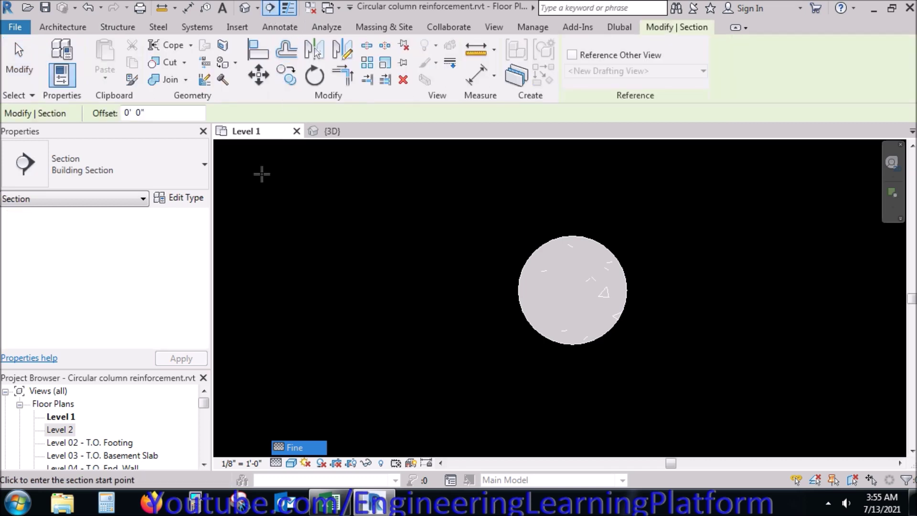
{"action": "left_click", "coordinate": [430, 281]}
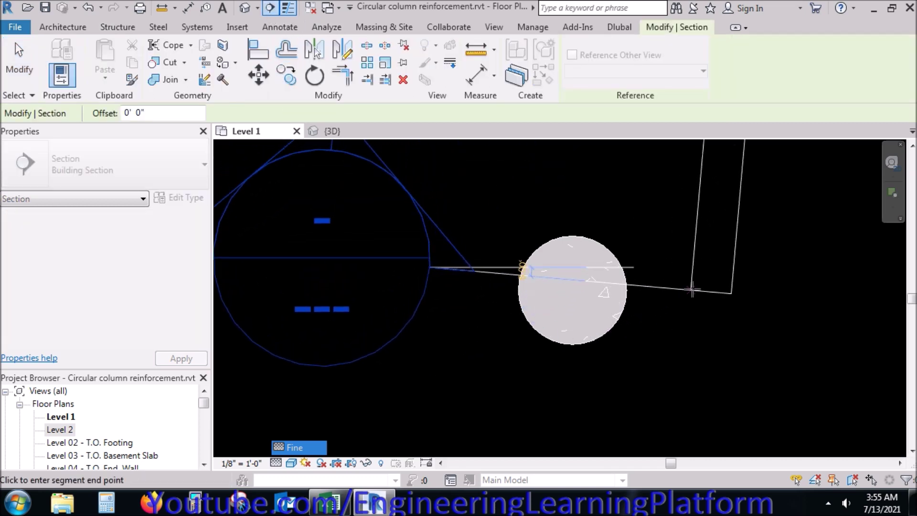
{"action": "right_click", "coordinate": [454, 302]}
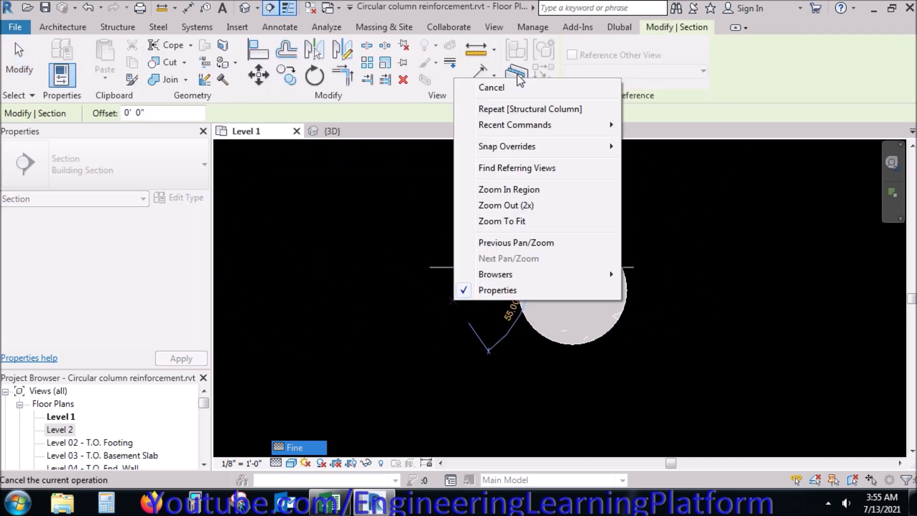
{"action": "left_click", "coordinate": [492, 86]}
Draw a horizontal section left-to-right across the column and pull its far clip to the line.
{"action": "left_click", "coordinate": [270, 8]}
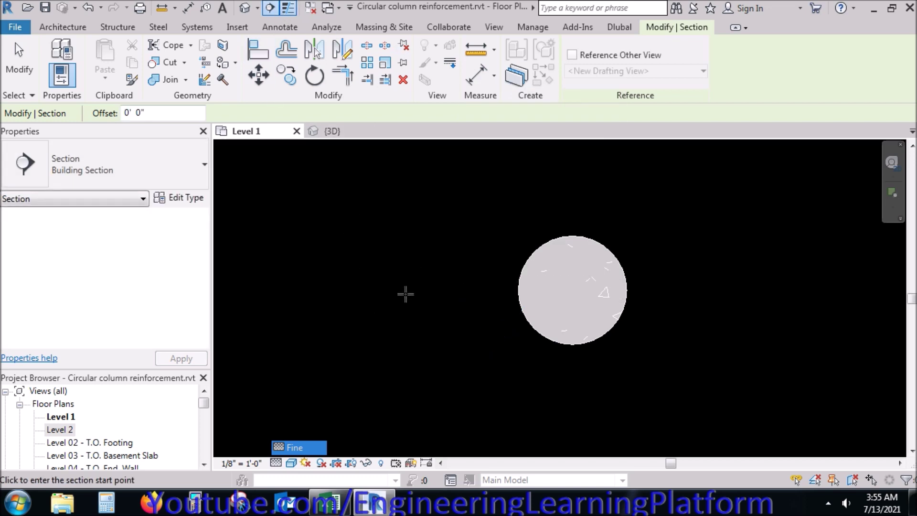
{"action": "left_click", "coordinate": [384, 292]}
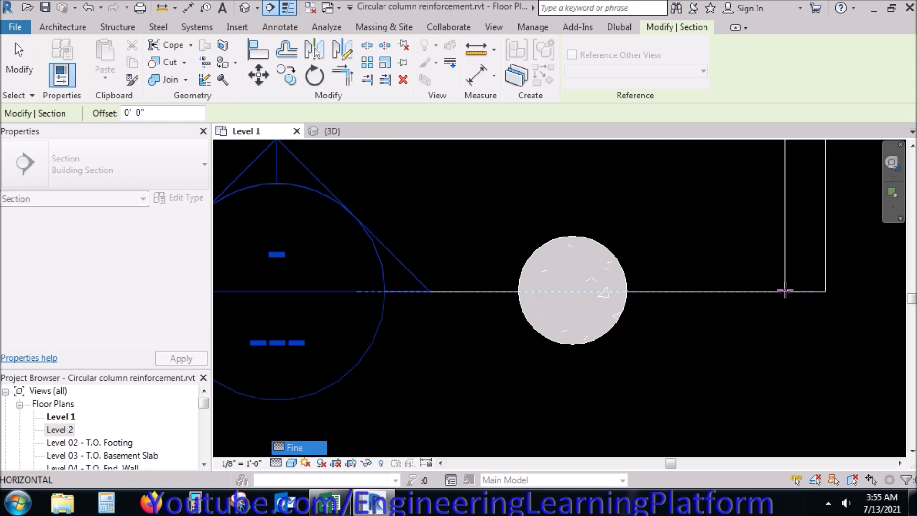
{"action": "left_click", "coordinate": [784, 292]}
{"action": "scroll", "coordinate": [482, 357], "scroll_direction": "down", "scroll_amount": 5}
{"action": "left_click_drag", "start_coordinate": [504, 221], "coordinate": [504, 346]}
{"action": "scroll", "coordinate": [524, 357], "scroll_direction": "up", "scroll_amount": 3}
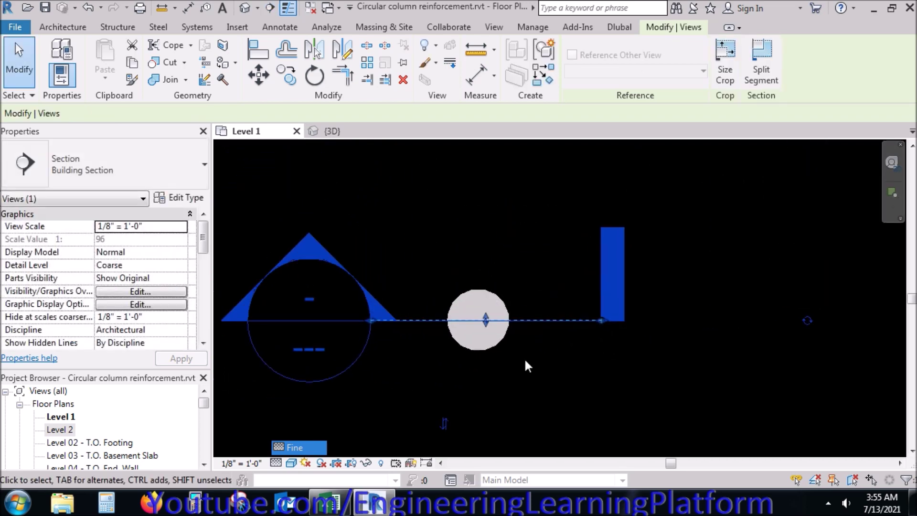
{"action": "left_click", "coordinate": [183, 227]}
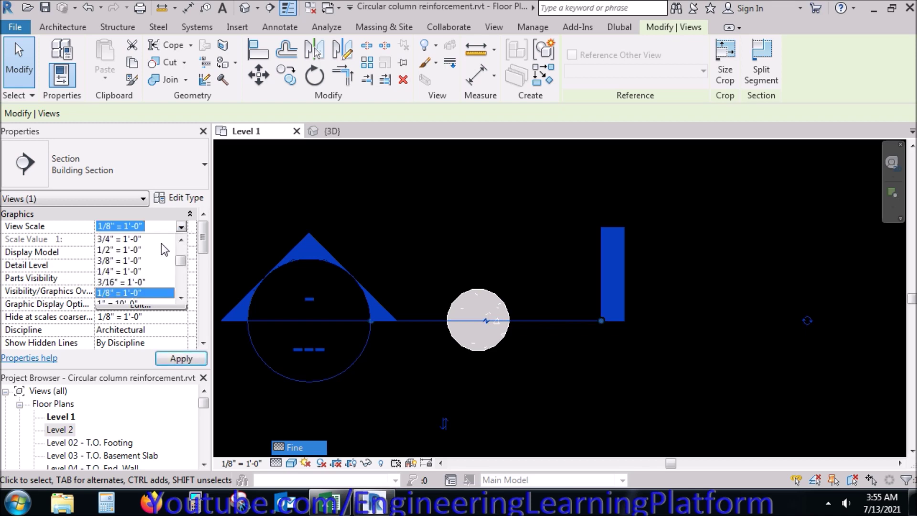
{"action": "left_click", "coordinate": [174, 254]}
{"action": "left_click", "coordinate": [299, 208]}
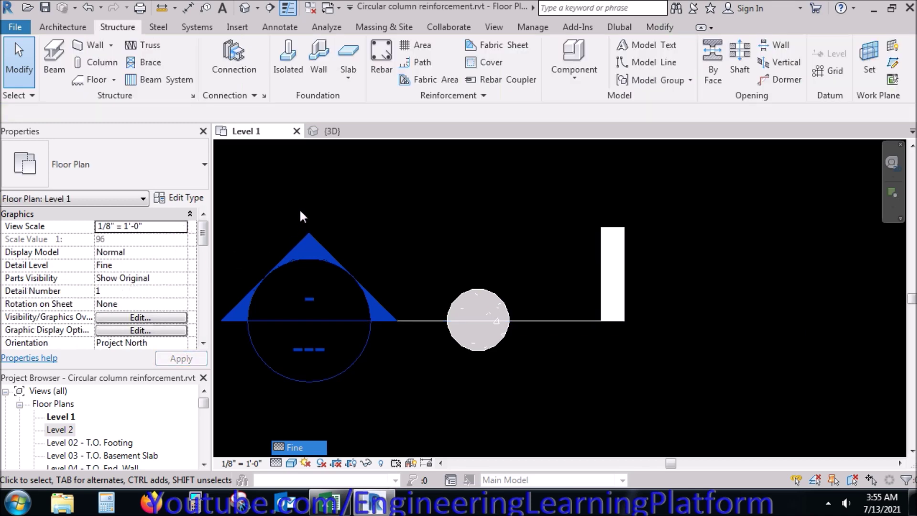
{"action": "left_click", "coordinate": [186, 230]}
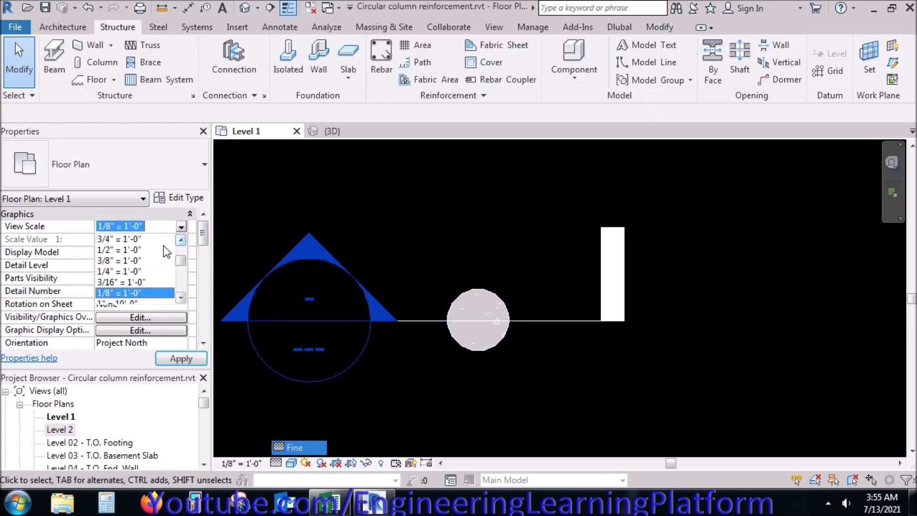
{"action": "left_click", "coordinate": [152, 248]}
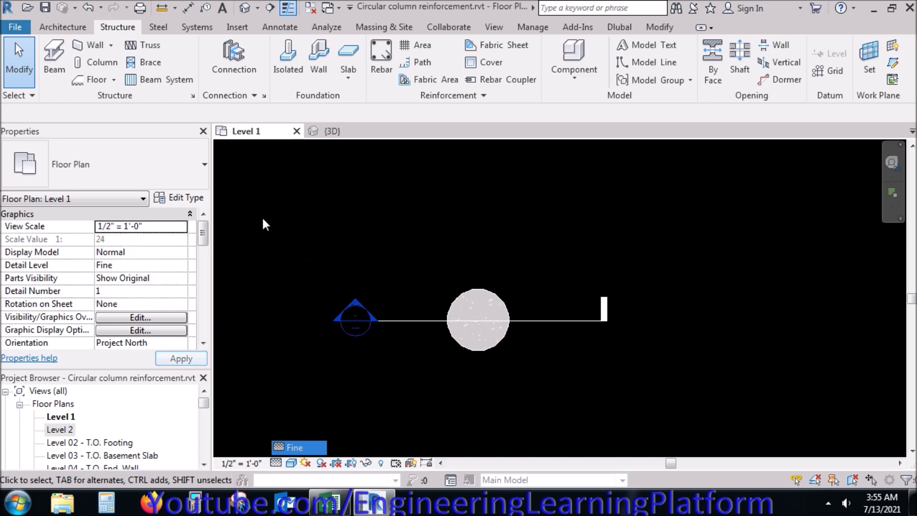
{"action": "scroll", "coordinate": [411, 314], "scroll_direction": "up", "scroll_amount": 2}
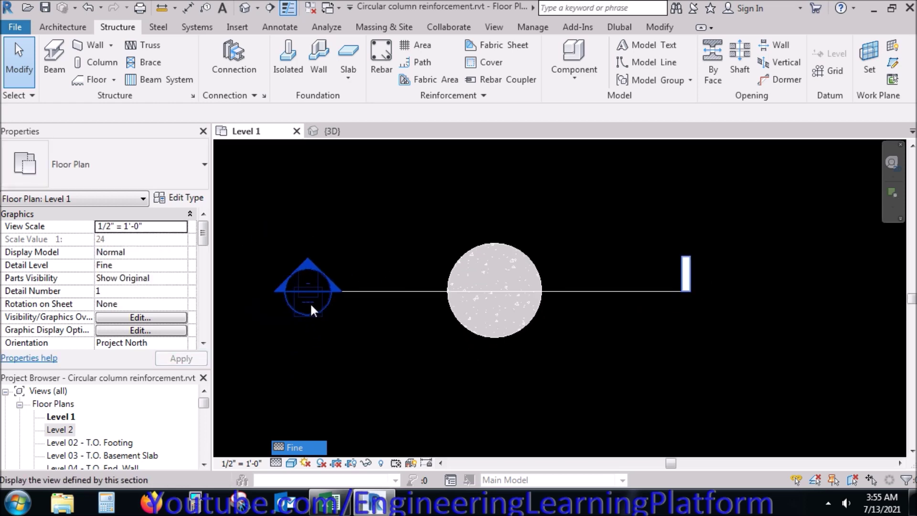
Open Section 1, frame the round column between Level 1 and Level 2, and save the project.
{"action": "double_click", "coordinate": [305, 287]}
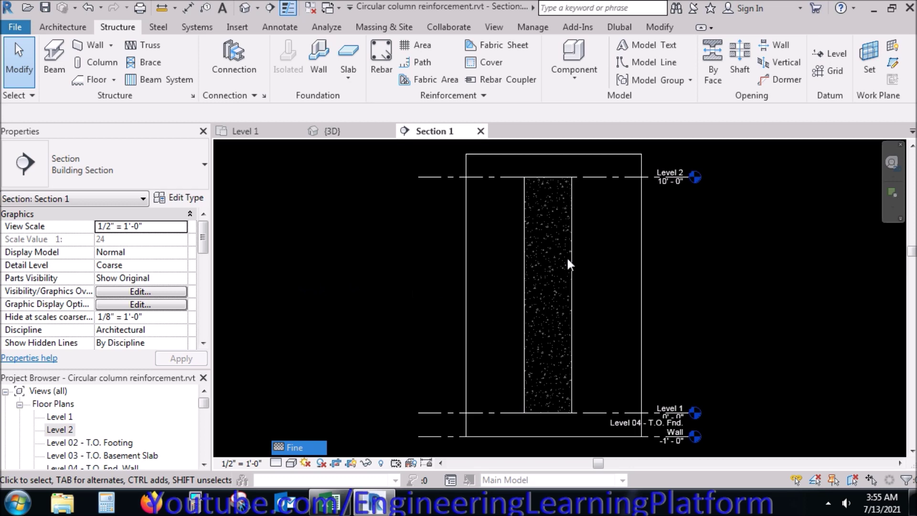
{"action": "middle_click_drag", "start_coordinate": [591, 359], "coordinate": [583, 346]}
{"action": "middle_click_drag", "start_coordinate": [586, 305], "coordinate": [587, 318]}
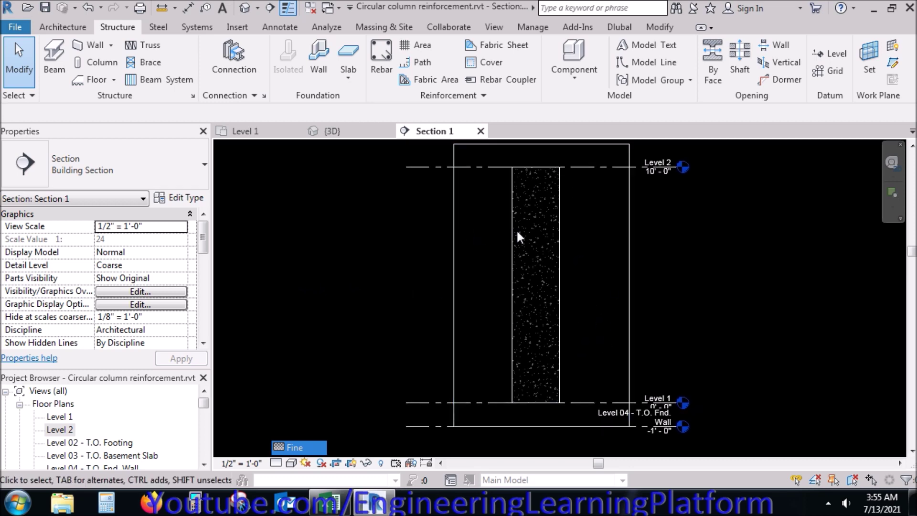
{"action": "left_click", "coordinate": [45, 7]}
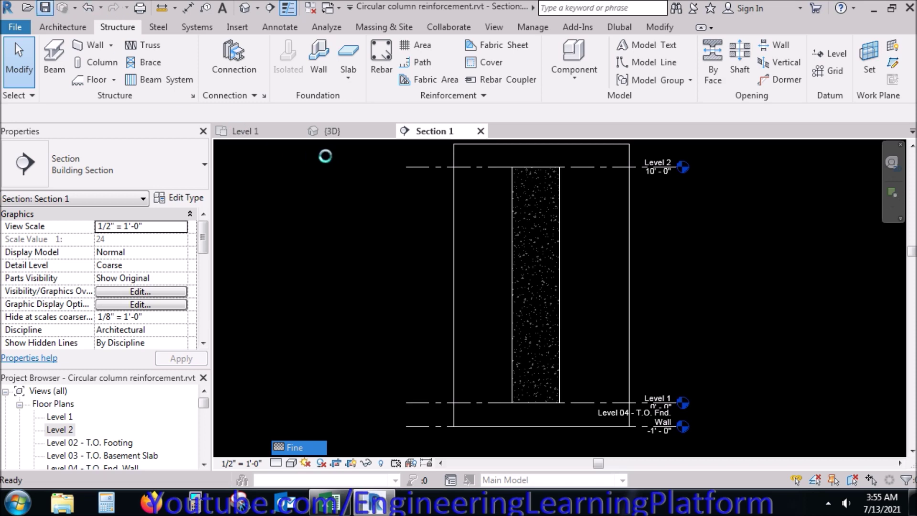
Start the Rebar tool, accept the shape notice and agree to load rebar shapes.
{"action": "left_click", "coordinate": [379, 55]}
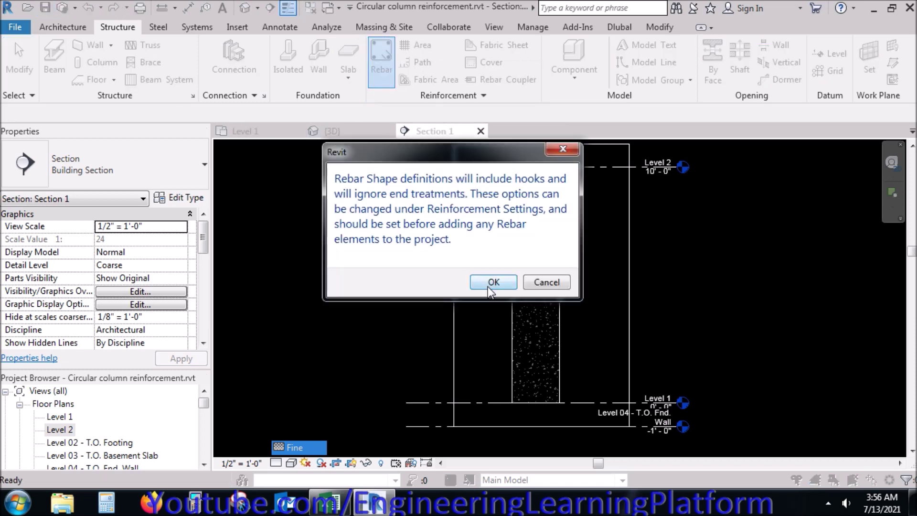
{"action": "left_click", "coordinate": [489, 284]}
{"action": "left_click", "coordinate": [490, 261]}
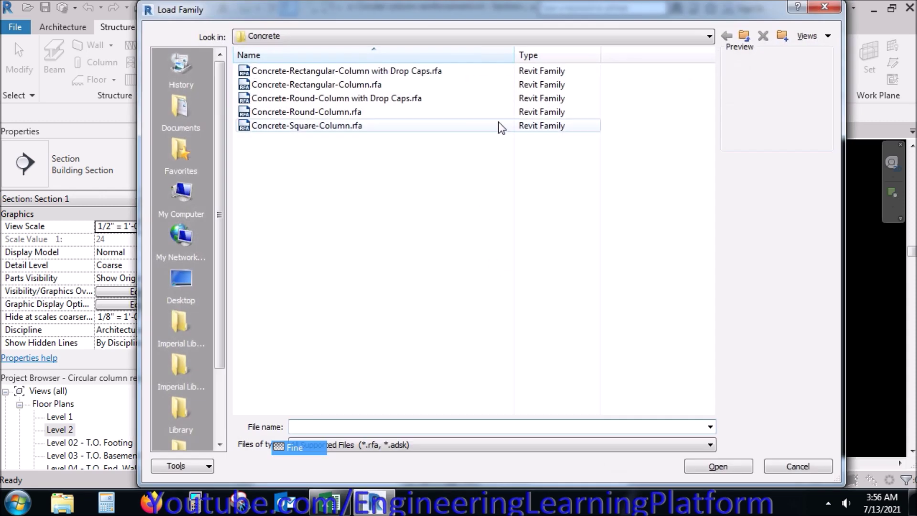
Load shape families 00.rfa through T9.rfa from the Structural Rebar Shapes folder.
{"action": "left_click", "coordinate": [742, 37]}
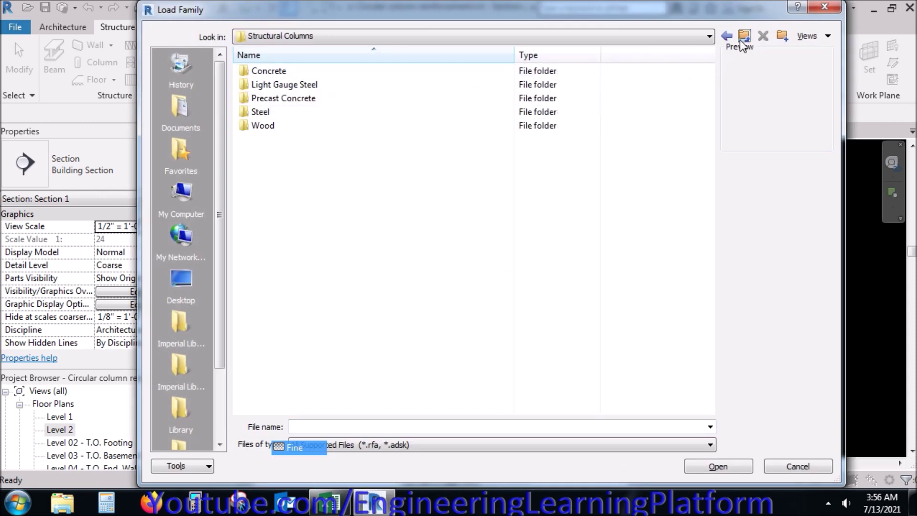
{"action": "left_click", "coordinate": [742, 37]}
{"action": "left_click", "coordinate": [471, 317]}
{"action": "scroll", "coordinate": [471, 316], "scroll_direction": "down", "scroll_amount": 5}
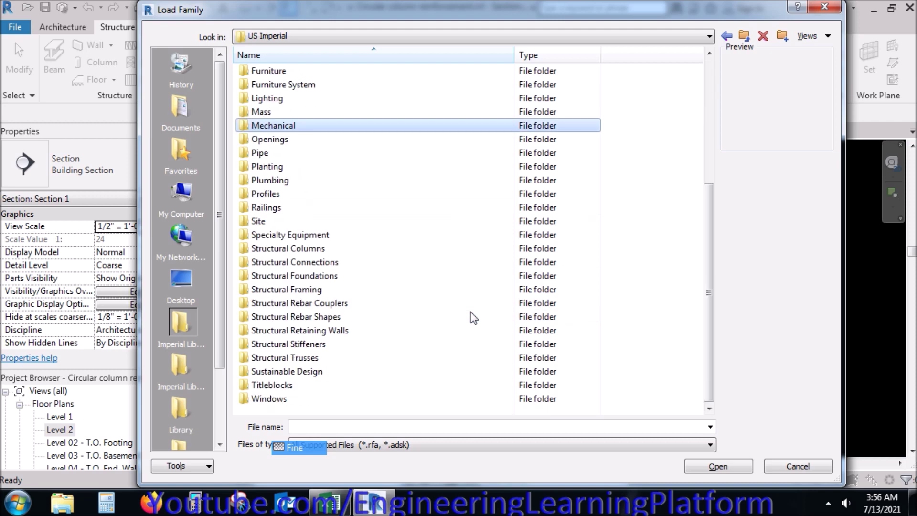
{"action": "double_click", "coordinate": [350, 317]}
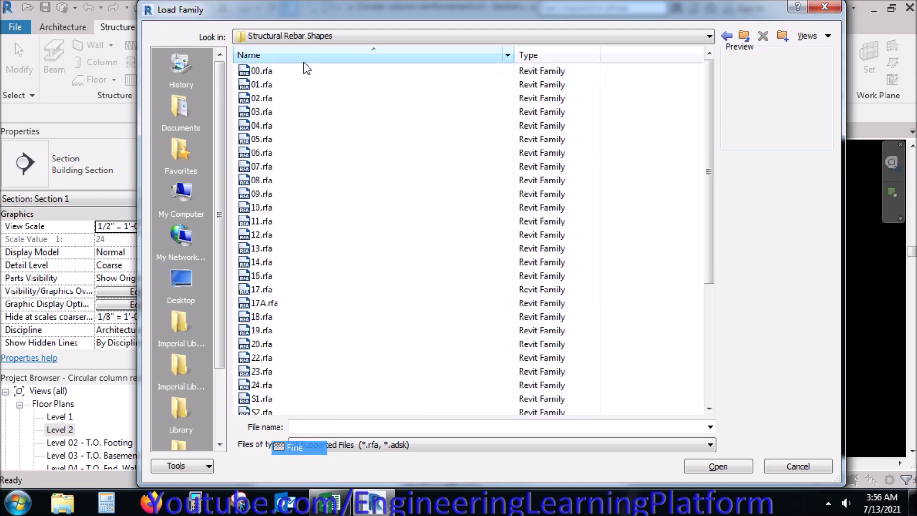
{"action": "left_click", "coordinate": [302, 72]}
{"action": "scroll", "coordinate": [381, 324], "scroll_direction": "down", "scroll_amount": 4}
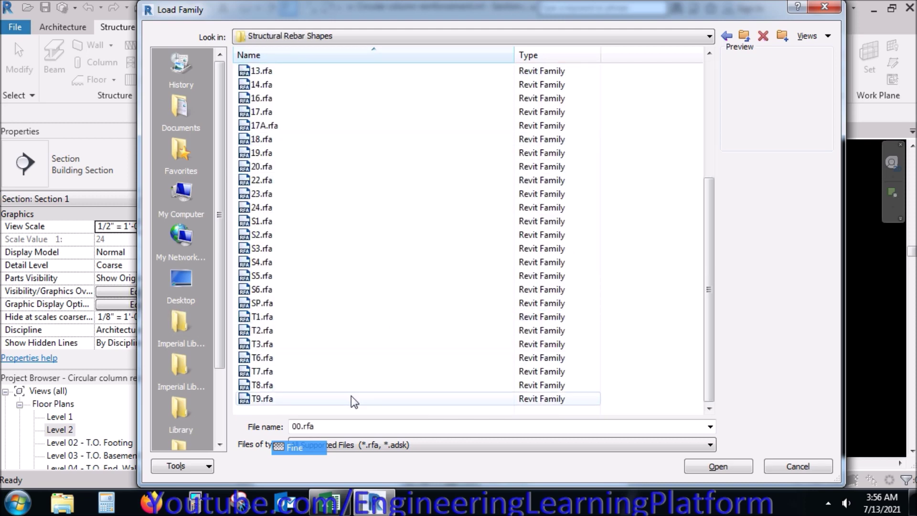
{"action": "left_click", "coordinate": [351, 398], "text": "shift"}
{"action": "left_click", "coordinate": [718, 466]}
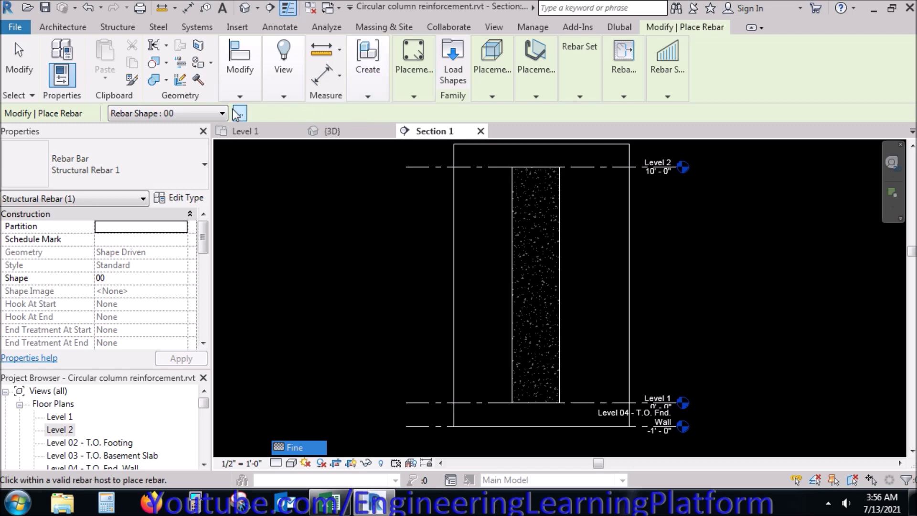
Place a straight Shape 00 bar just inside the column's right edge and select it.
{"action": "left_click", "coordinate": [238, 114]}
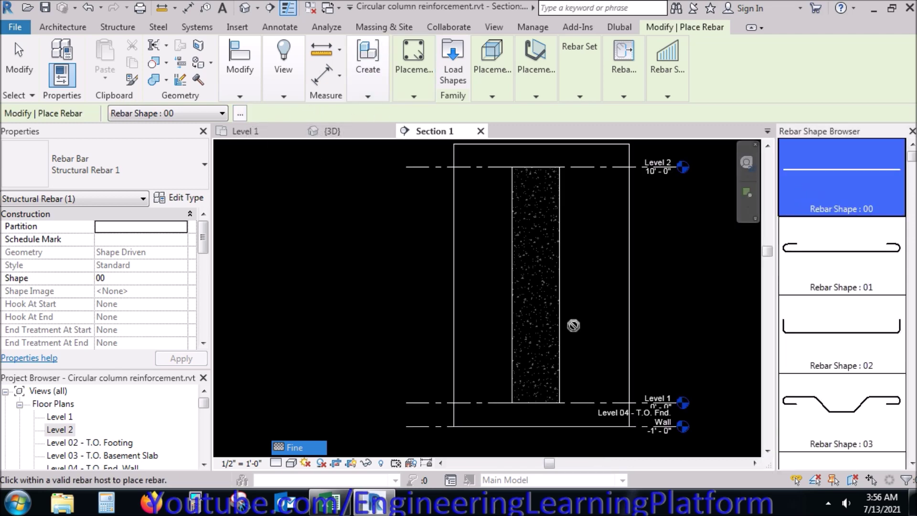
{"action": "scroll", "coordinate": [558, 330], "scroll_direction": "up", "scroll_amount": 4}
{"action": "scroll", "coordinate": [557, 331], "scroll_direction": "up", "scroll_amount": 3}
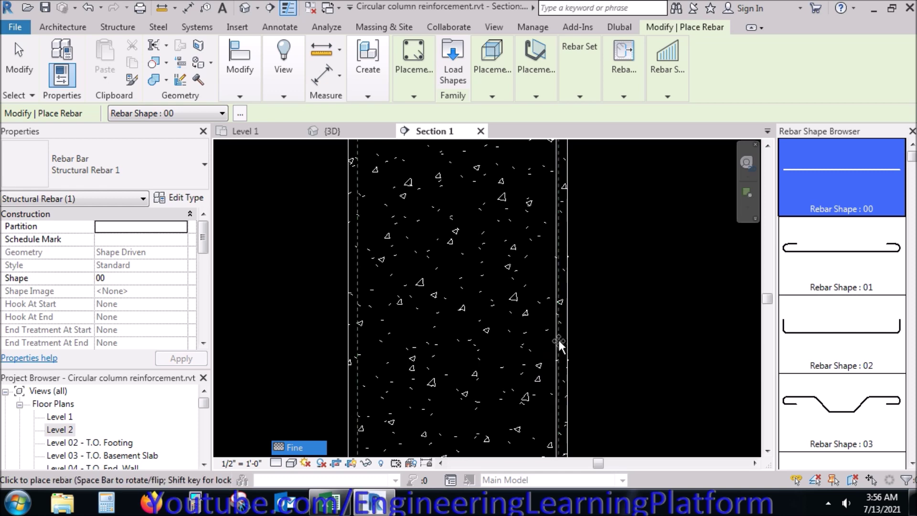
{"action": "left_click", "coordinate": [560, 340]}
{"action": "key", "text": "Escape"}
{"action": "scroll", "coordinate": [519, 354], "scroll_direction": "down", "scroll_amount": 3}
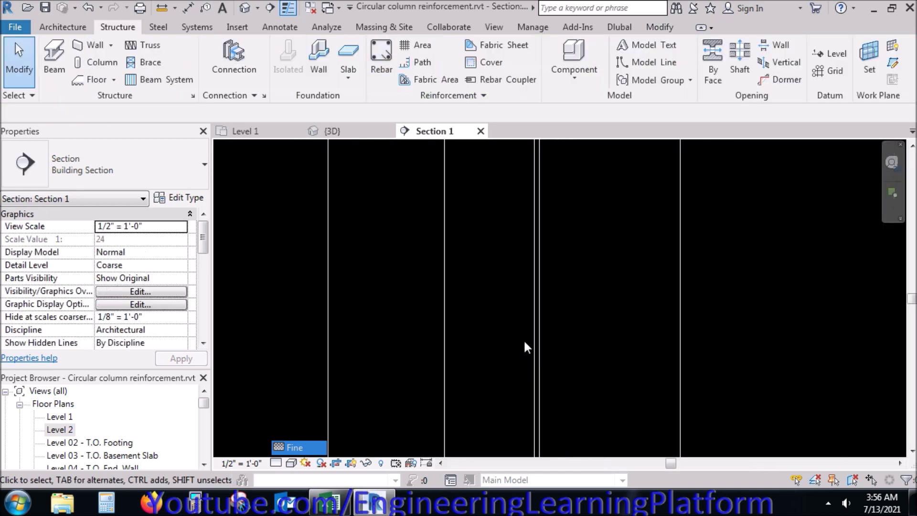
{"action": "left_click", "coordinate": [534, 337]}
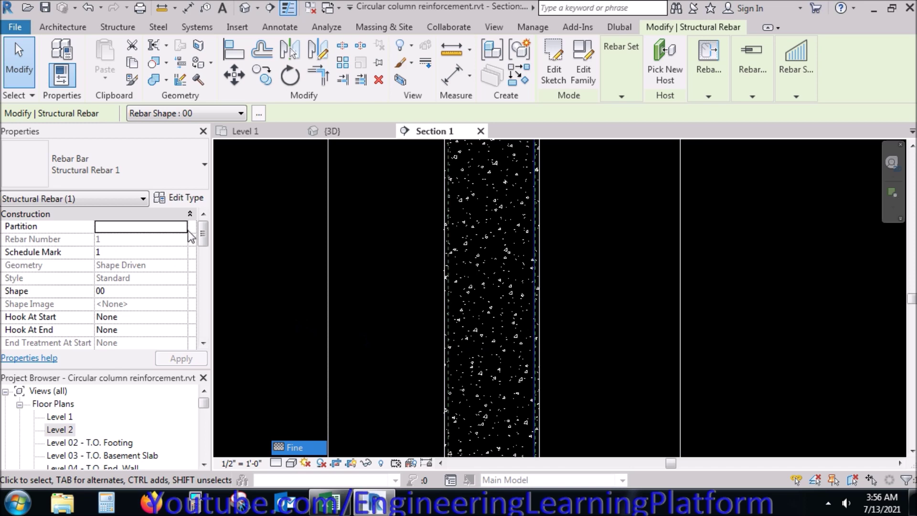
Set the bar to display as solid in all 3D views.
{"action": "left_click_drag", "start_coordinate": [202, 240], "coordinate": [203, 263]}
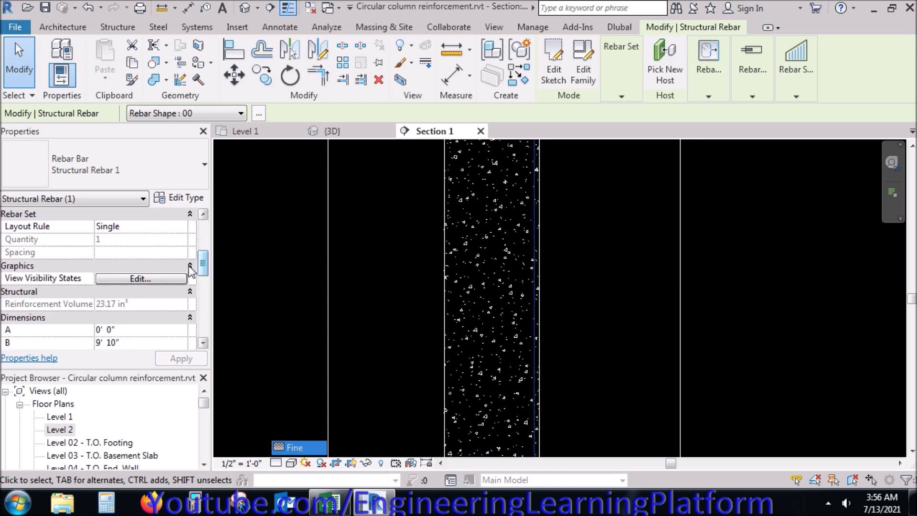
{"action": "left_click", "coordinate": [163, 278]}
{"action": "left_click_drag", "start_coordinate": [295, 184], "coordinate": [295, 297]}
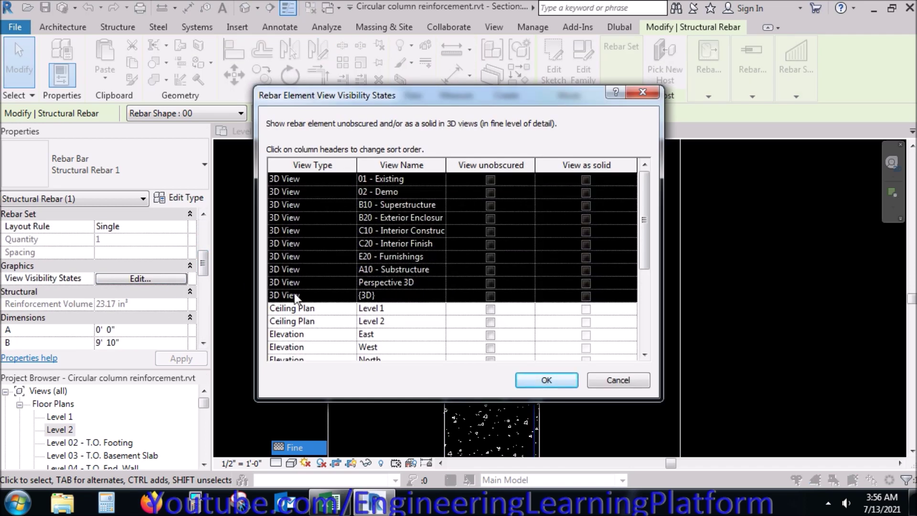
{"action": "left_click", "coordinate": [586, 296]}
{"action": "left_click", "coordinate": [546, 380]}
{"action": "left_click", "coordinate": [542, 353]}
Set the Section 1 visual style to Shaded and save the project.
{"action": "scroll", "coordinate": [544, 327], "scroll_direction": "down", "scroll_amount": 4}
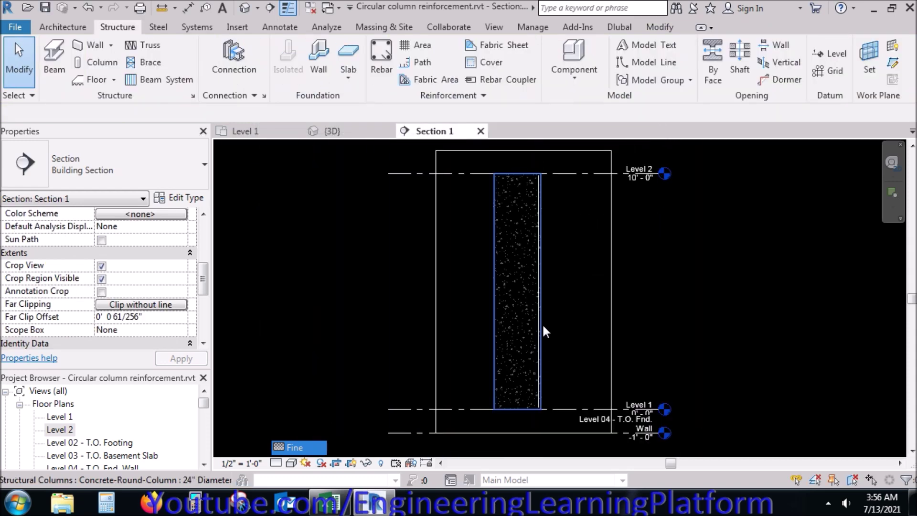
{"action": "left_click", "coordinate": [289, 462]}
{"action": "left_click", "coordinate": [313, 402]}
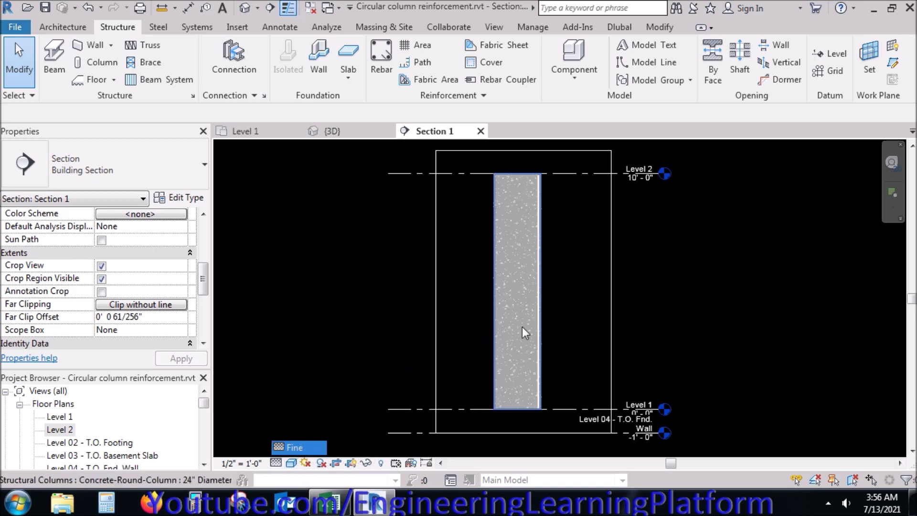
{"action": "scroll", "coordinate": [529, 320], "scroll_direction": "up", "scroll_amount": 5}
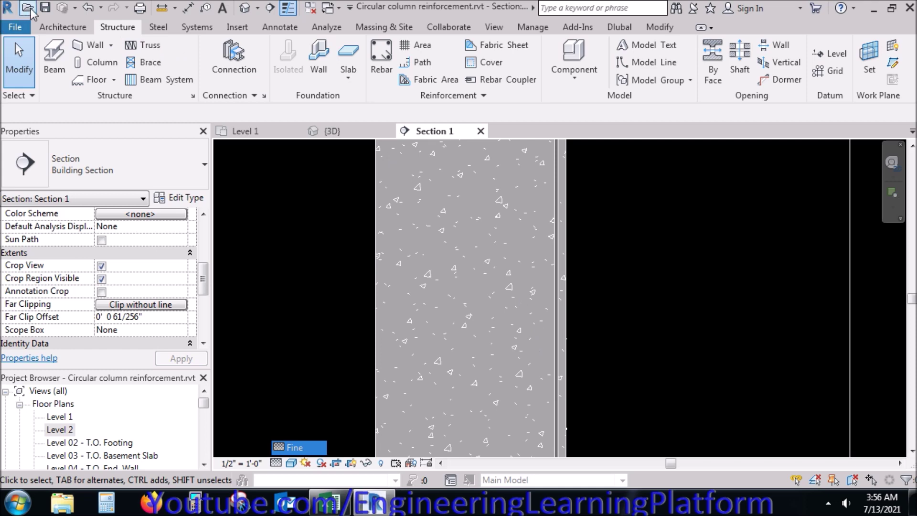
{"action": "left_click", "coordinate": [45, 9]}
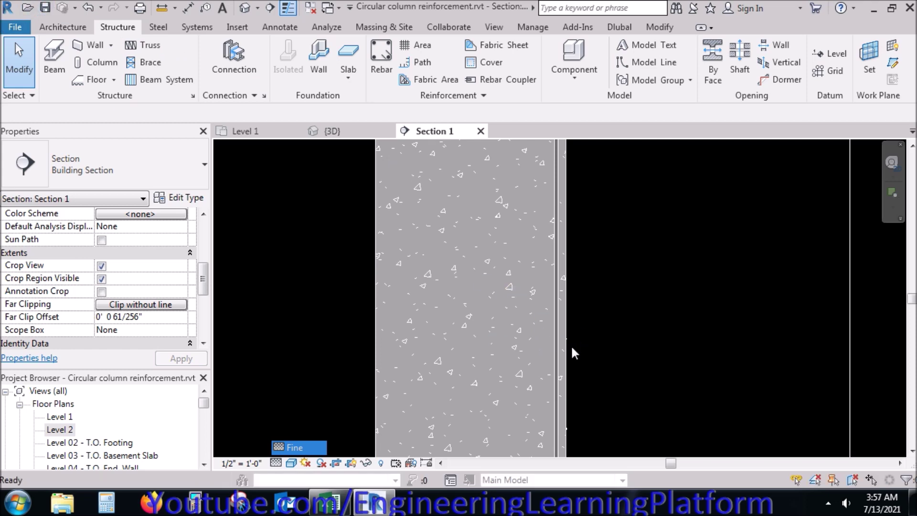
Check the bar in the {3D} view, then go to the Level 1 floor plan.
{"action": "scroll", "coordinate": [586, 391], "scroll_direction": "down", "scroll_amount": 6}
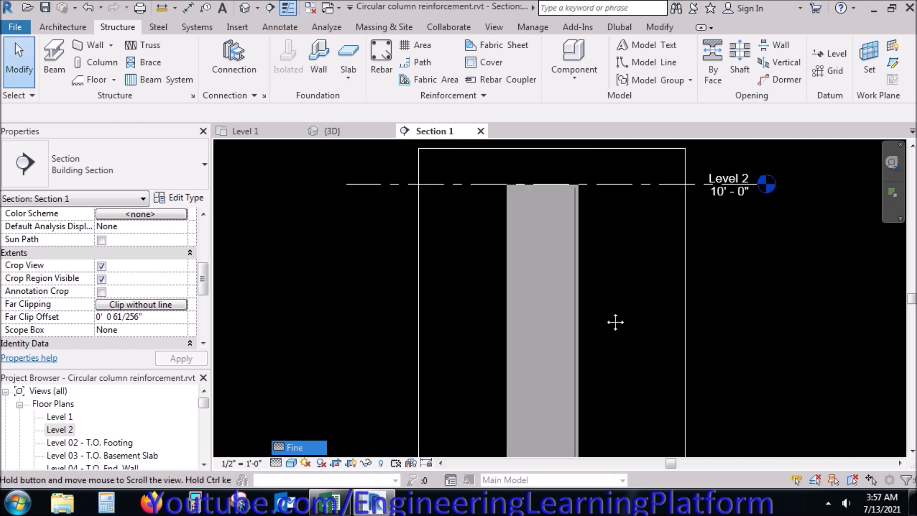
{"action": "scroll", "coordinate": [588, 228], "scroll_direction": "up", "scroll_amount": 4}
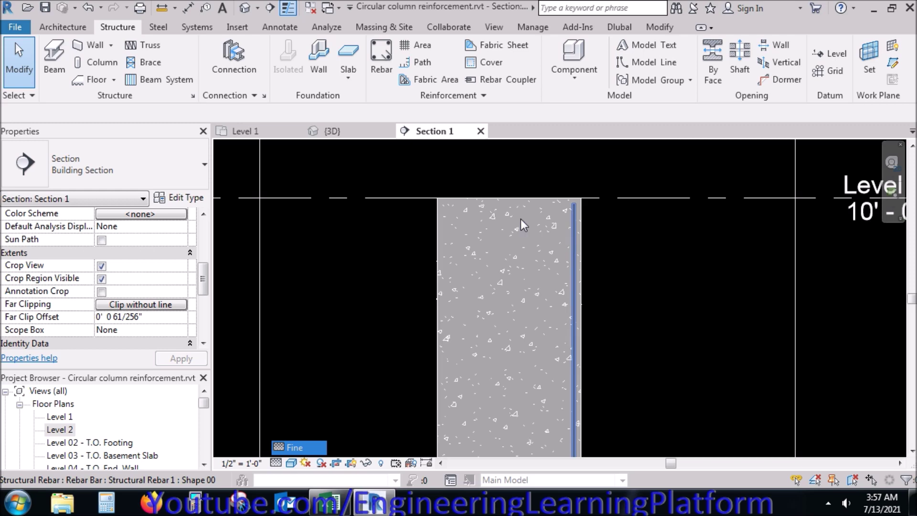
{"action": "left_click", "coordinate": [349, 127]}
{"action": "left_click", "coordinate": [405, 132]}
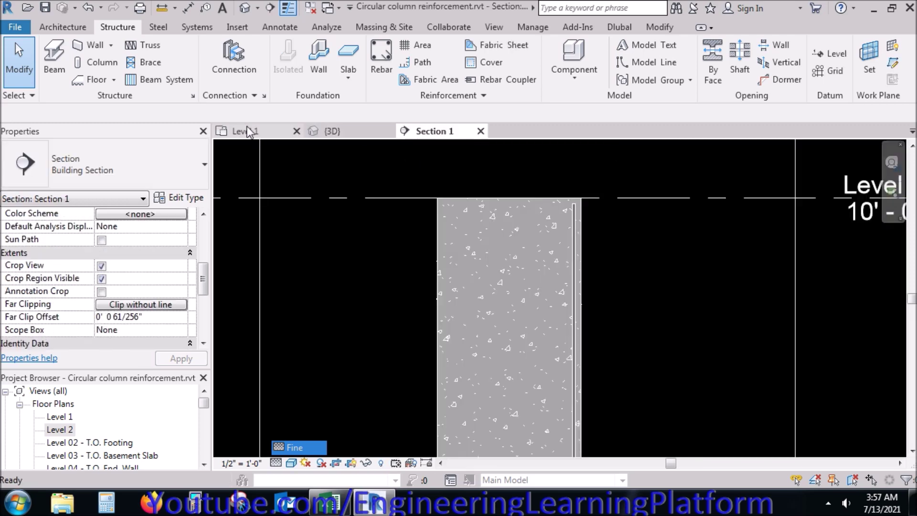
{"action": "scroll", "coordinate": [514, 222], "scroll_direction": "down", "scroll_amount": 4}
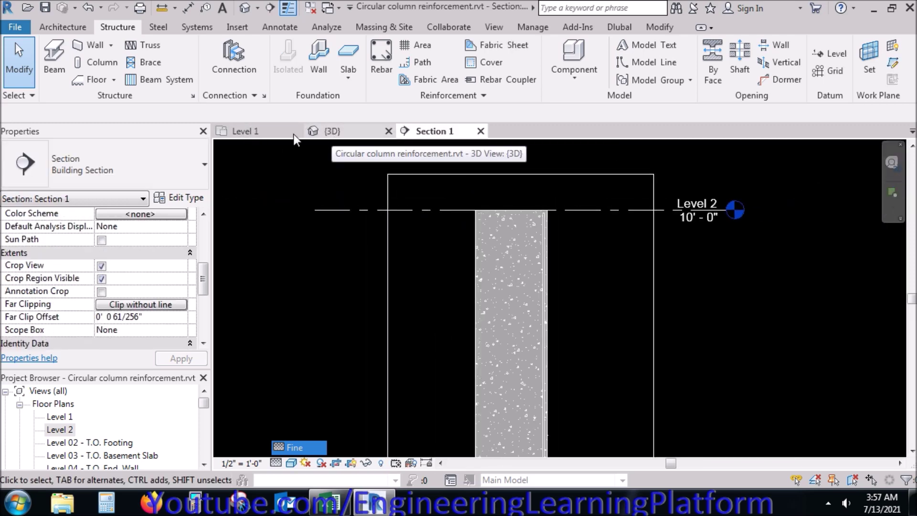
{"action": "left_click", "coordinate": [263, 133]}
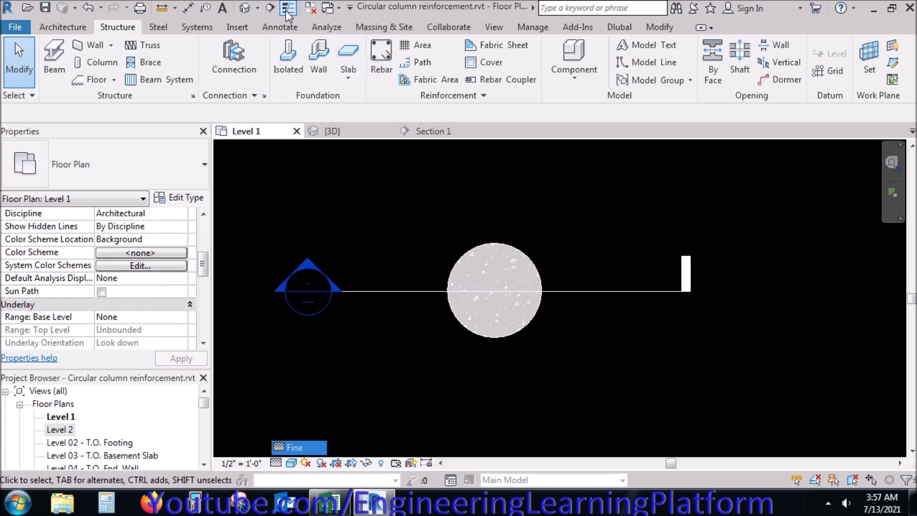
Change the Structural Rebar 1 bar type diameter to 7/8".
{"action": "scroll", "coordinate": [531, 305], "scroll_direction": "up", "scroll_amount": 2}
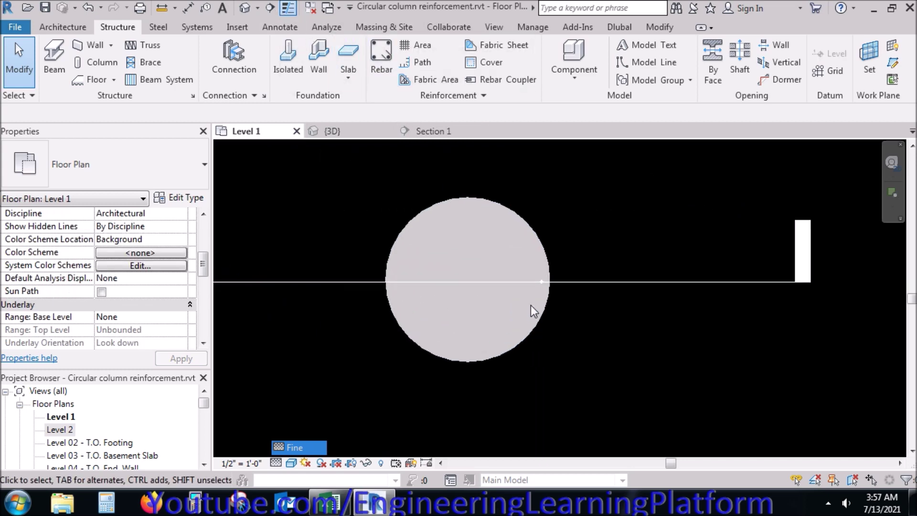
{"action": "scroll", "coordinate": [531, 306], "scroll_direction": "up", "scroll_amount": 1}
{"action": "mouse_move", "coordinate": [325, 232]}
{"action": "left_mouse_down"}
{"action": "mouse_move", "coordinate": [434, 275]}
{"action": "mouse_move", "coordinate": [599, 310]}
{"action": "left_mouse_up"}
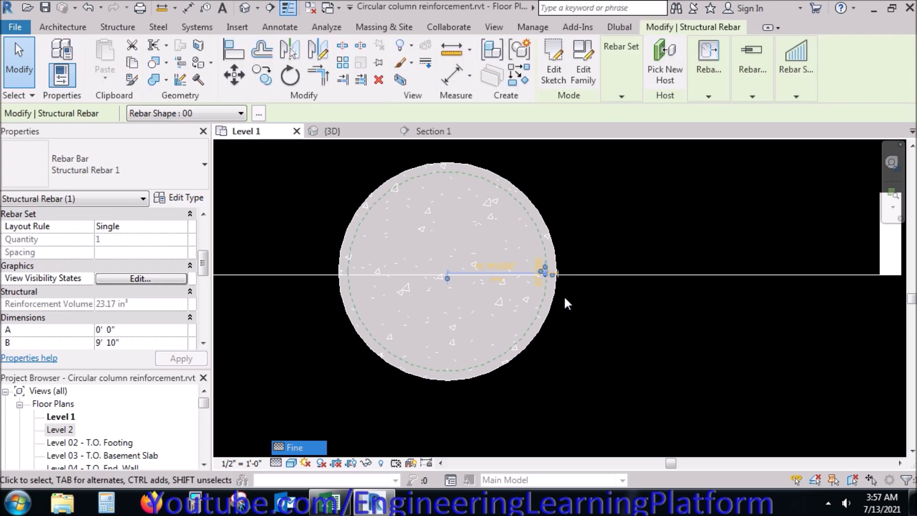
{"action": "left_click", "coordinate": [180, 200]}
{"action": "left_click", "coordinate": [462, 238]}
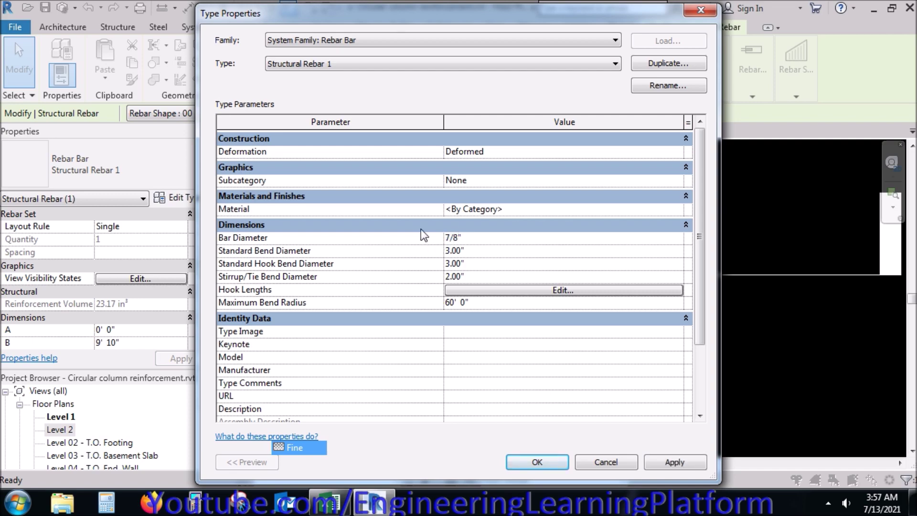
{"action": "left_click", "coordinate": [666, 465]}
{"action": "left_click", "coordinate": [550, 463]}
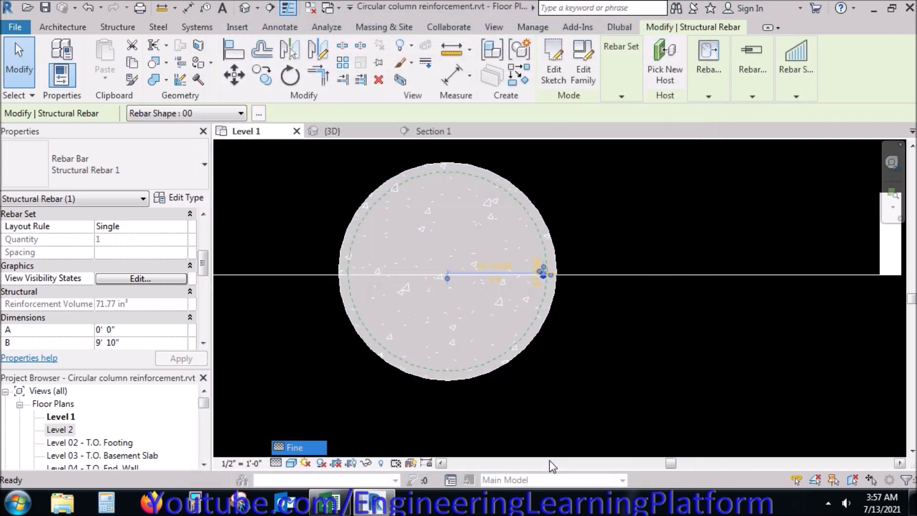
Select the bar at the column's right edge to check it, then clear the selection.
{"action": "scroll", "coordinate": [540, 294], "scroll_direction": "up", "scroll_amount": 3}
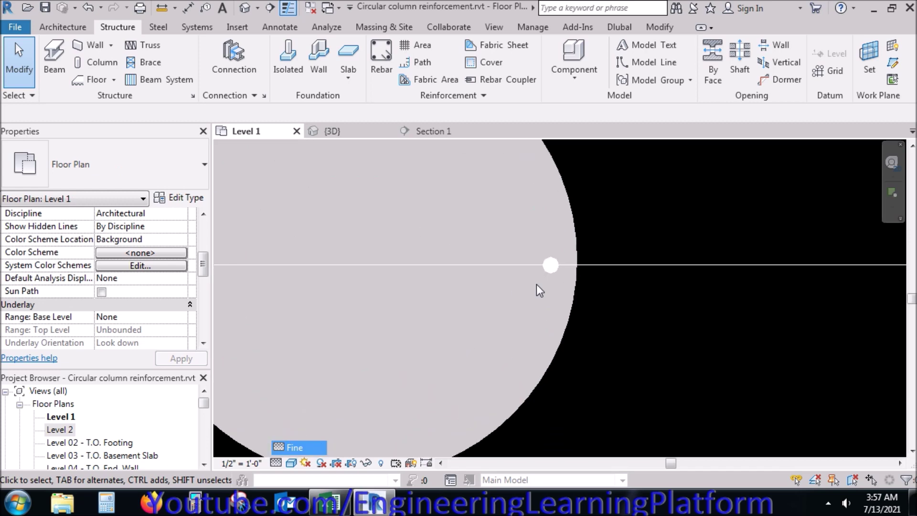
{"action": "left_click", "coordinate": [549, 264]}
{"action": "scroll", "coordinate": [654, 302], "scroll_direction": "down", "scroll_amount": 4}
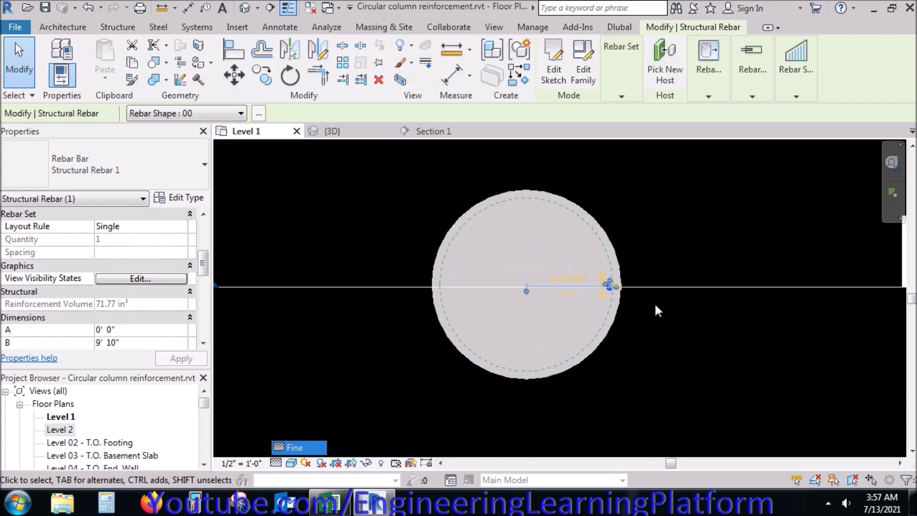
{"action": "key", "text": "Escape"}
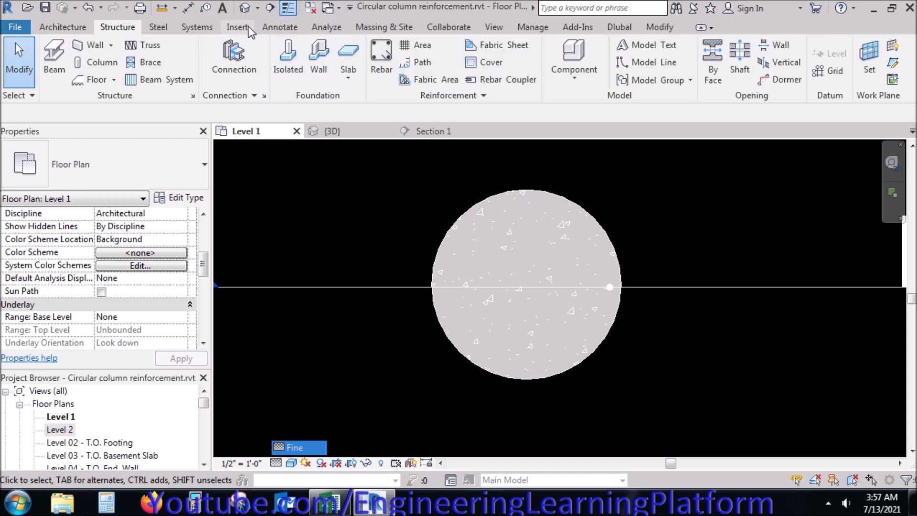
Draw a vertical detail line across the column from bottom to top.
{"action": "left_click", "coordinate": [290, 24]}
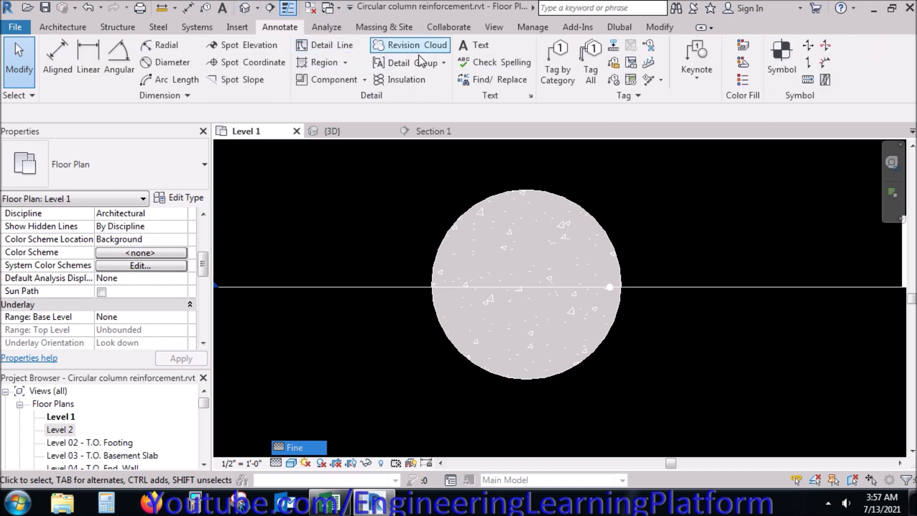
{"action": "left_click", "coordinate": [333, 48]}
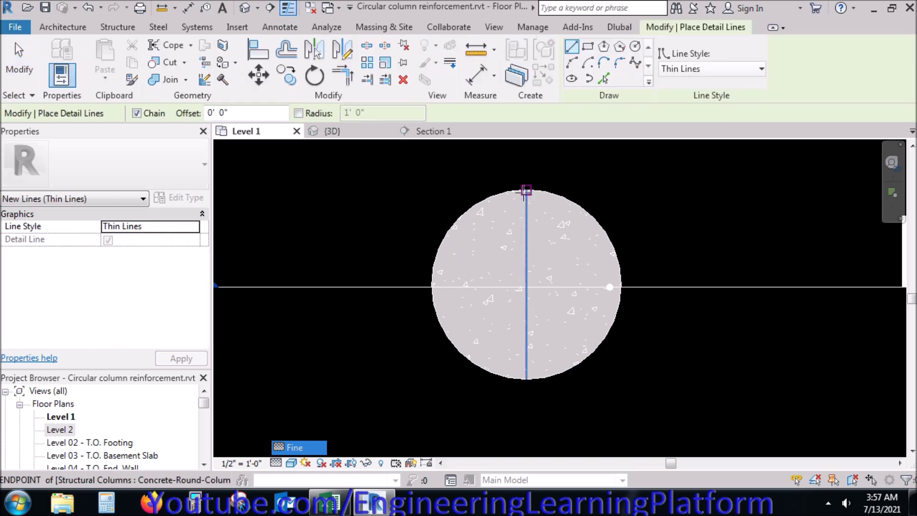
{"action": "left_click", "coordinate": [527, 378]}
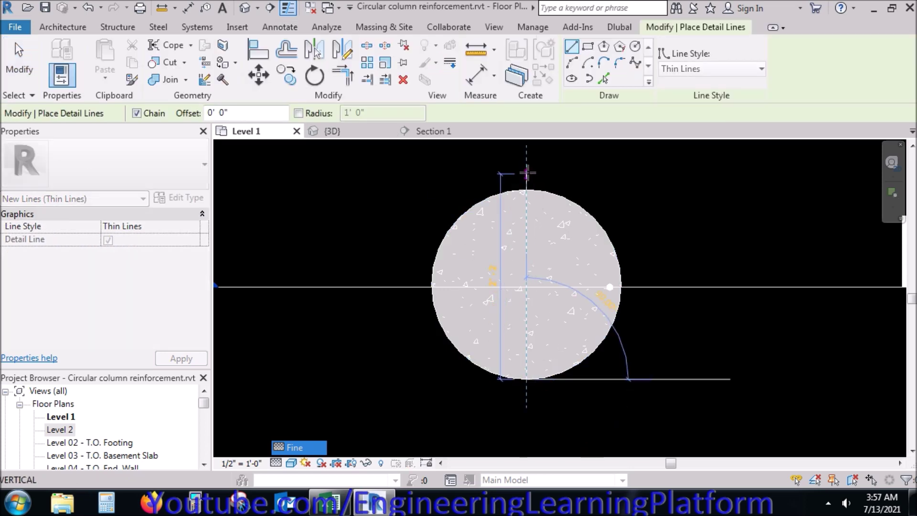
{"action": "left_click", "coordinate": [526, 175]}
{"action": "right_click", "coordinate": [615, 191]}
{"action": "left_click", "coordinate": [634, 210]}
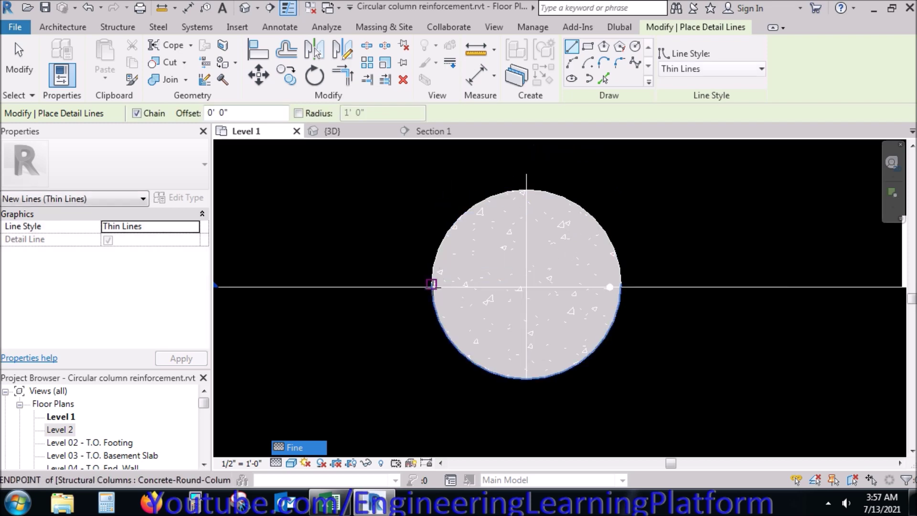
Draw a horizontal detail line from the column's left edge to its right edge.
{"action": "left_click", "coordinate": [431, 285]}
{"action": "left_click", "coordinate": [613, 284]}
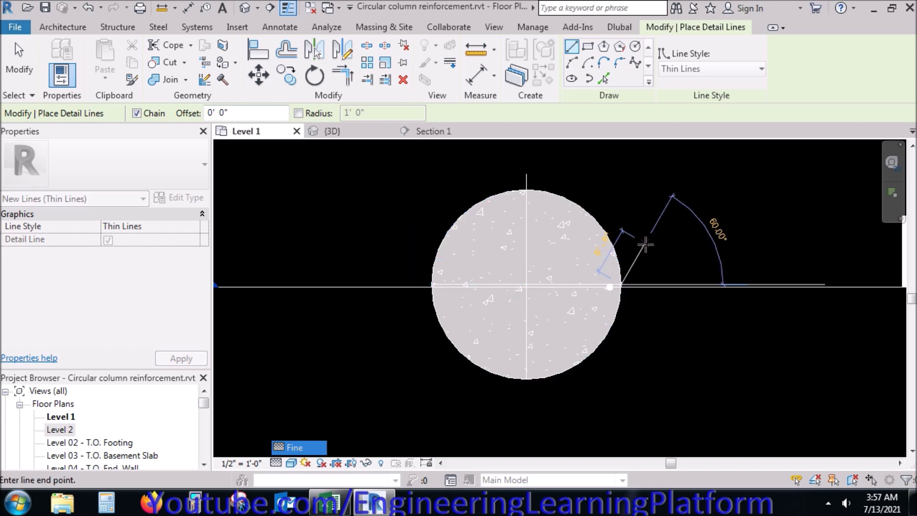
{"action": "right_click", "coordinate": [646, 244]}
{"action": "left_click", "coordinate": [660, 257]}
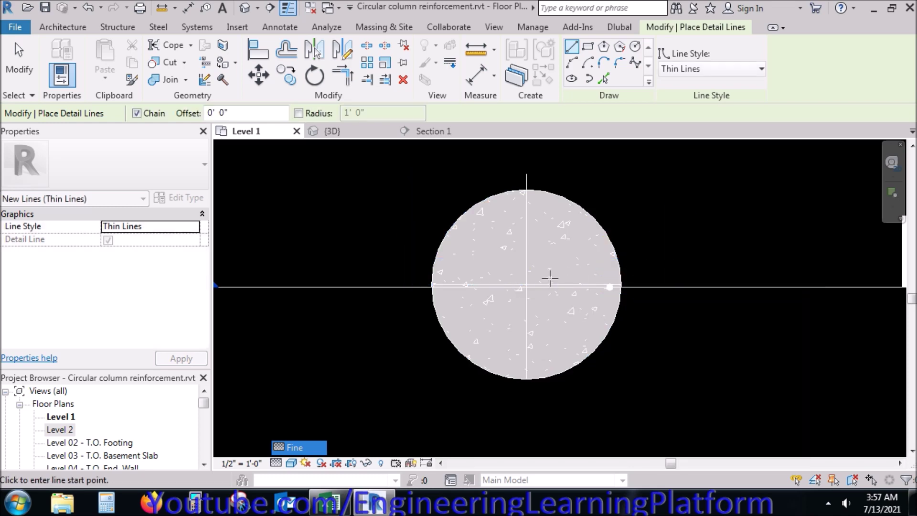
Draw a 45° detail line from the column centre to its edge.
{"action": "left_click", "coordinate": [525, 285]}
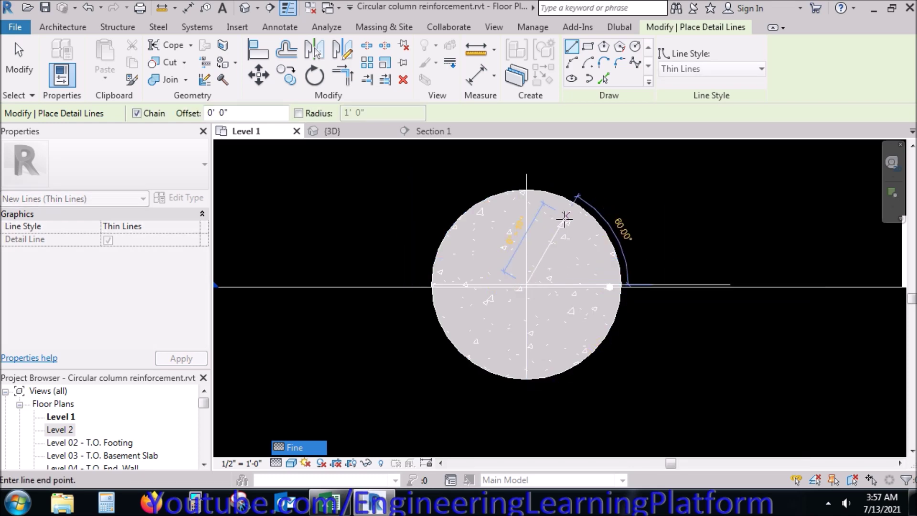
{"action": "left_click", "coordinate": [591, 219]}
{"action": "right_click", "coordinate": [651, 203]}
{"action": "key", "text": "Escape"}
{"action": "key", "text": "Escape"}
{"action": "key", "text": "Escape"}
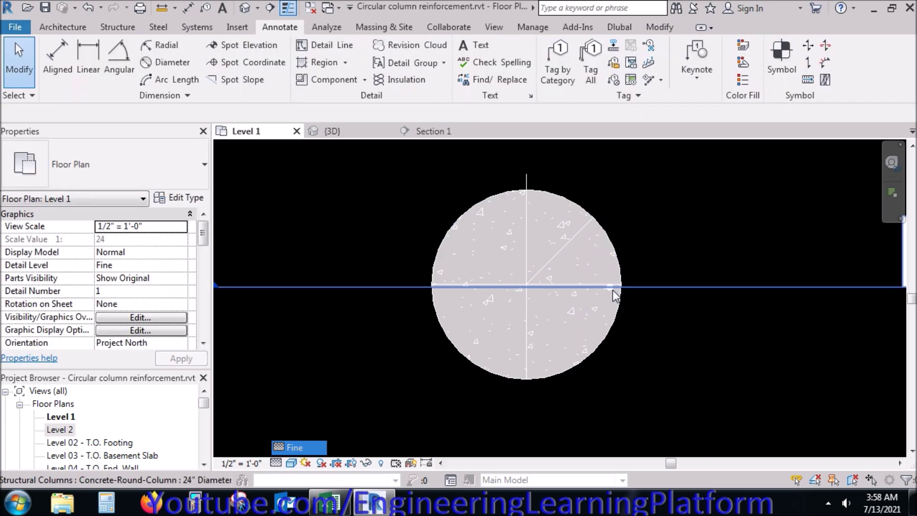
Move the right-edge bar so its centre snaps onto the horizontal detail line.
{"action": "scroll", "coordinate": [610, 289], "scroll_direction": "up", "scroll_amount": 3}
{"action": "left_click", "coordinate": [629, 307]}
{"action": "key", "text": "Escape"}
{"action": "left_click", "coordinate": [623, 313]}
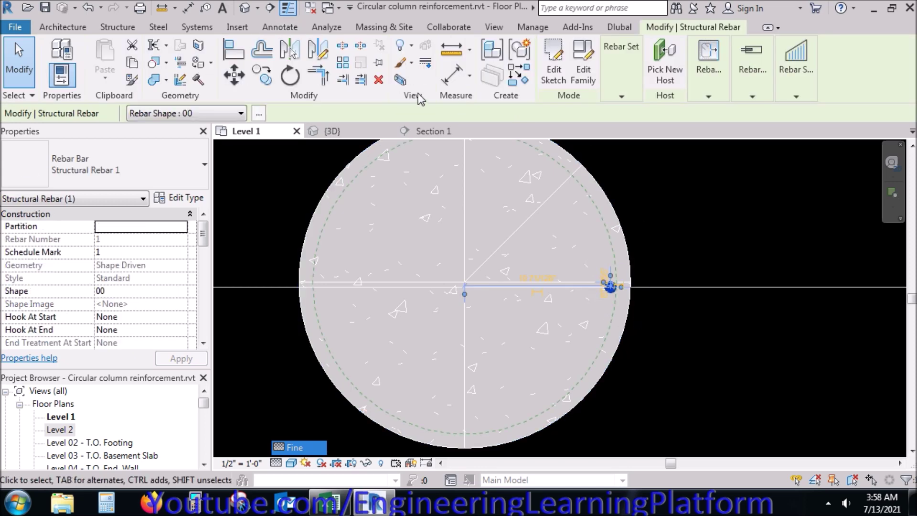
{"action": "left_click", "coordinate": [228, 73]}
{"action": "scroll", "coordinate": [611, 291], "scroll_direction": "up", "scroll_amount": 5}
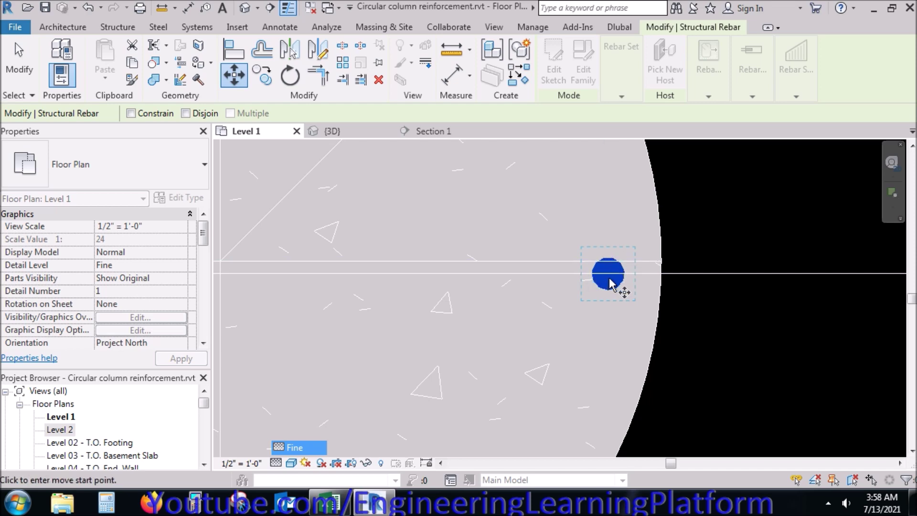
{"action": "left_click", "coordinate": [609, 275]}
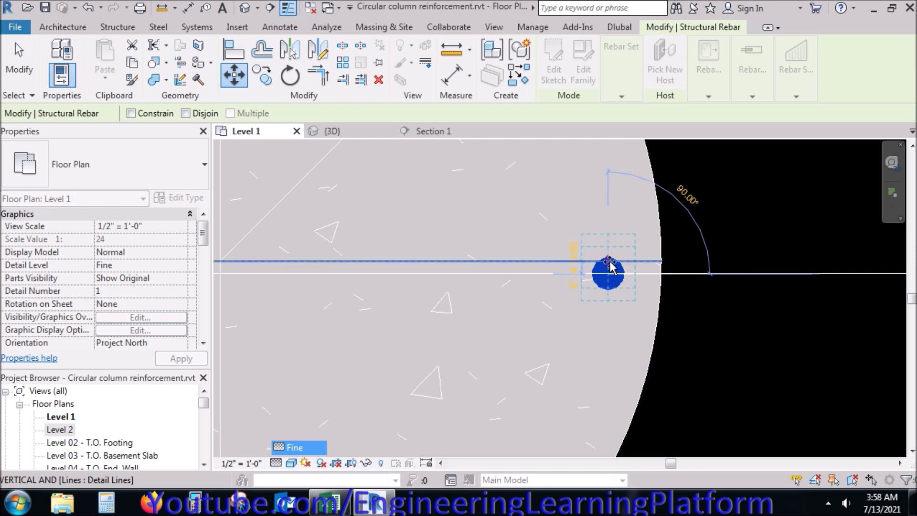
{"action": "left_click", "coordinate": [609, 261]}
{"action": "key", "text": "Escape"}
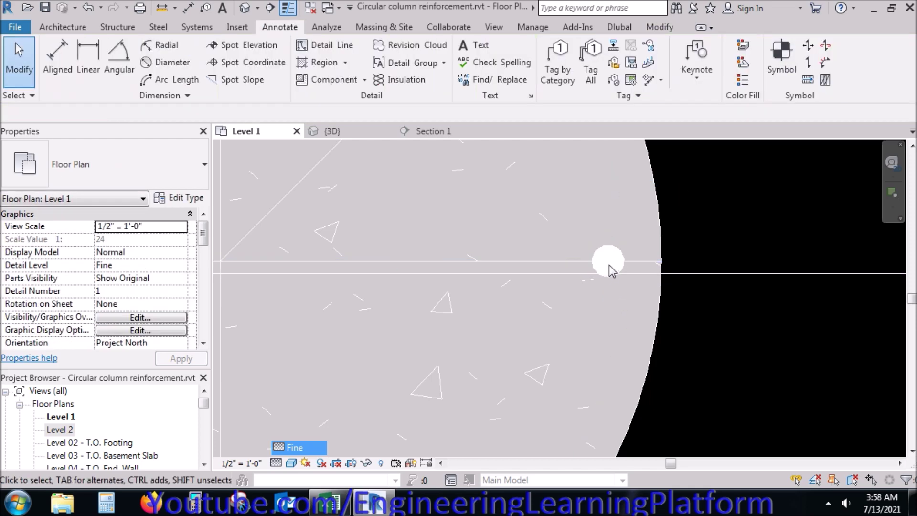
{"action": "left_click_drag", "start_coordinate": [543, 222], "coordinate": [635, 305]}
{"action": "scroll", "coordinate": [647, 327], "scroll_direction": "down", "scroll_amount": 2}
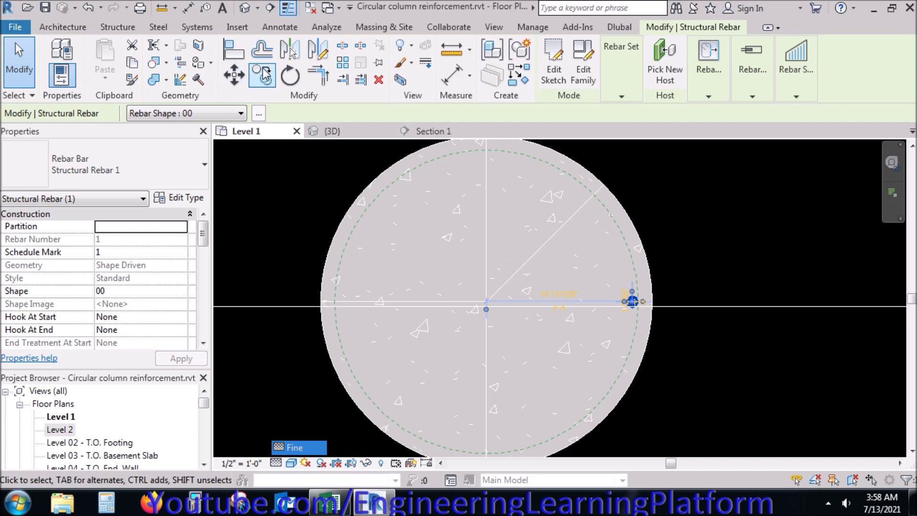
Mirror the bar about the vertical line, then rotate copies of both bars 90° to top and bottom.
{"action": "left_click", "coordinate": [293, 50]}
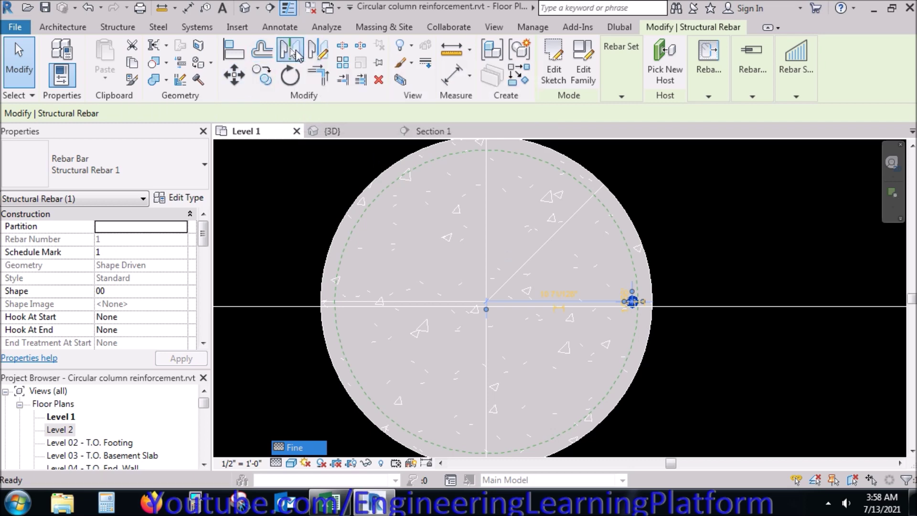
{"action": "left_click", "coordinate": [487, 236]}
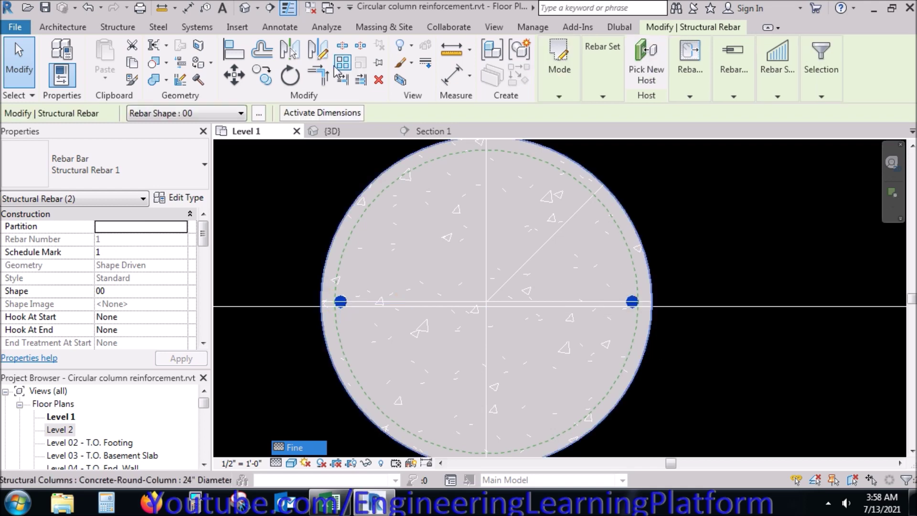
{"action": "left_click", "coordinate": [284, 80]}
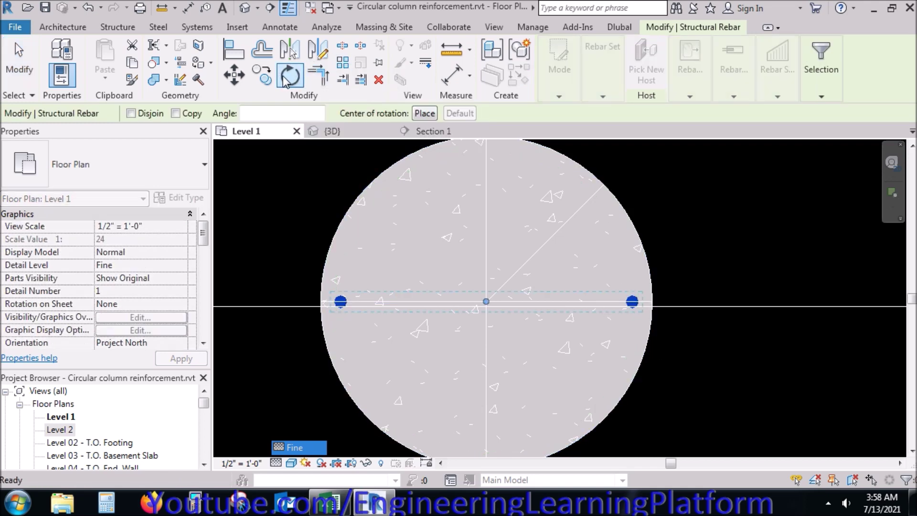
{"action": "left_click", "coordinate": [190, 113]}
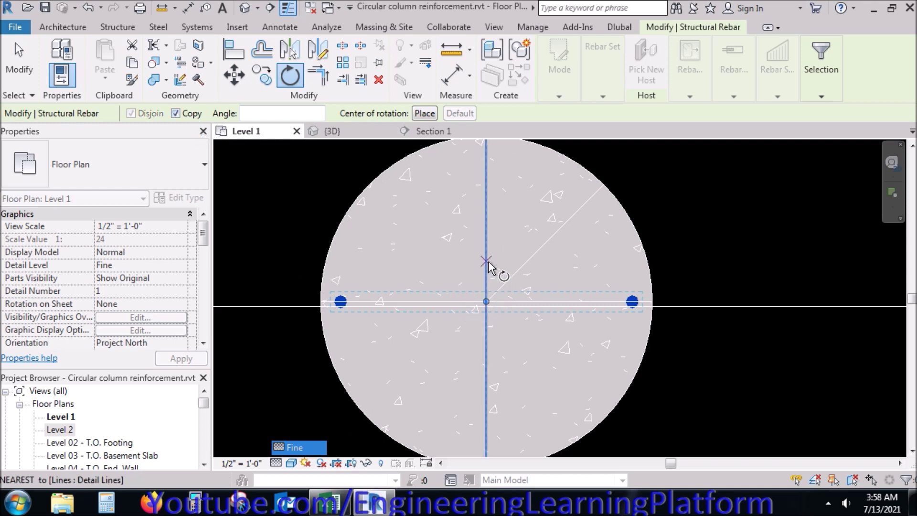
{"action": "left_click", "coordinate": [487, 223]}
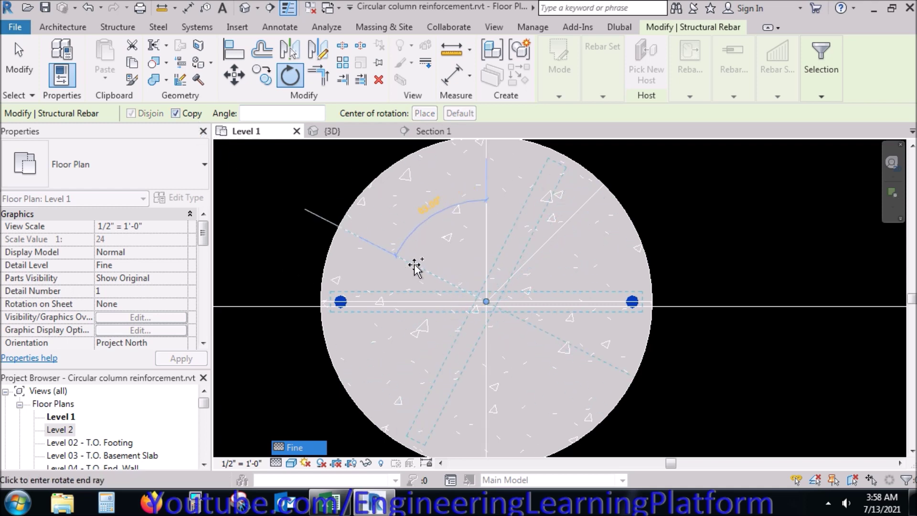
{"action": "left_click", "coordinate": [399, 300]}
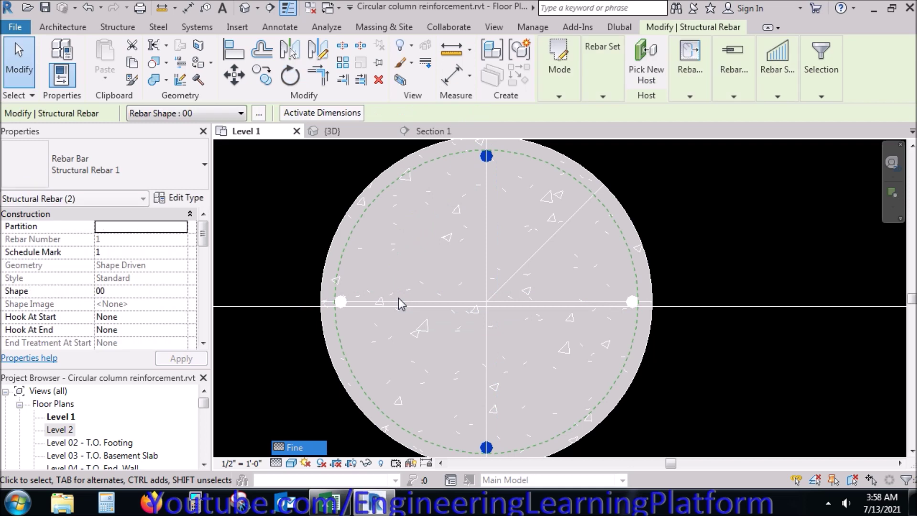
Rotate copies of the top and bottom bars 45° onto the diagonal, then mirror them across the vertical line.
{"action": "left_click", "coordinate": [289, 77]}
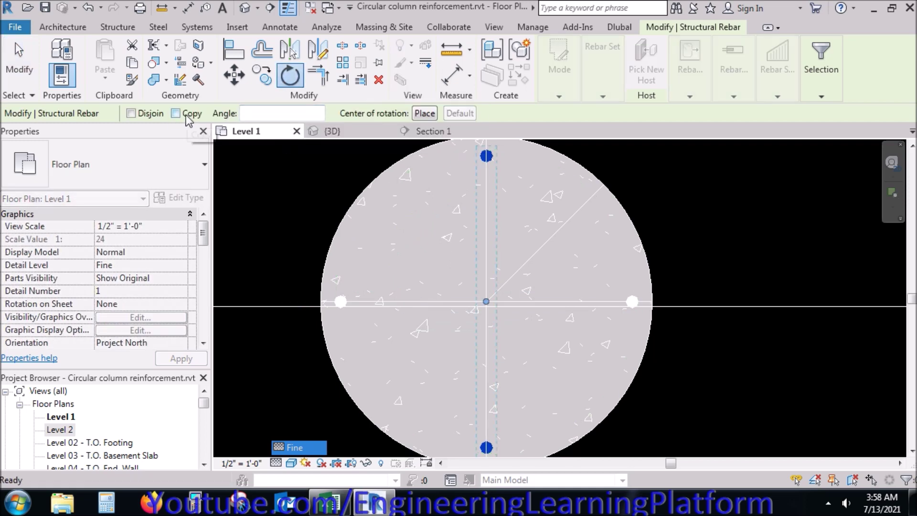
{"action": "left_click", "coordinate": [187, 114]}
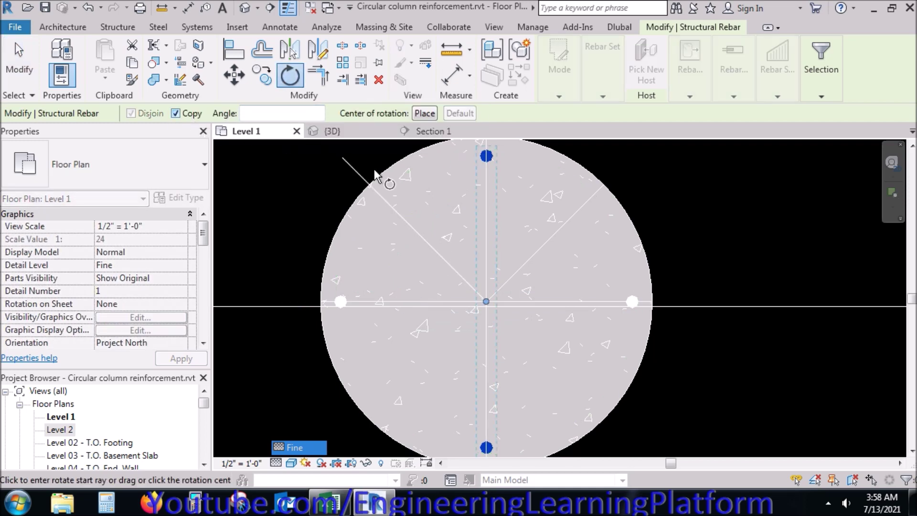
{"action": "left_click", "coordinate": [486, 156]}
{"action": "left_click", "coordinate": [586, 199]}
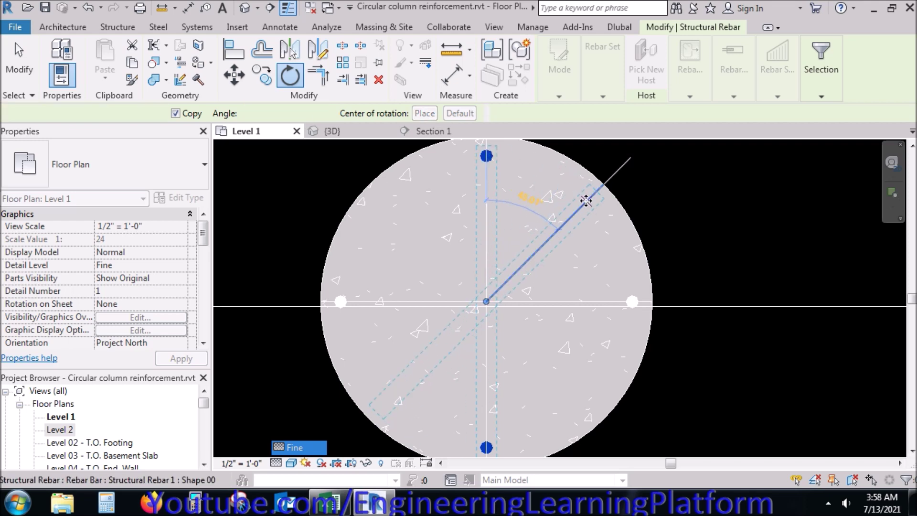
{"action": "left_click", "coordinate": [585, 201]}
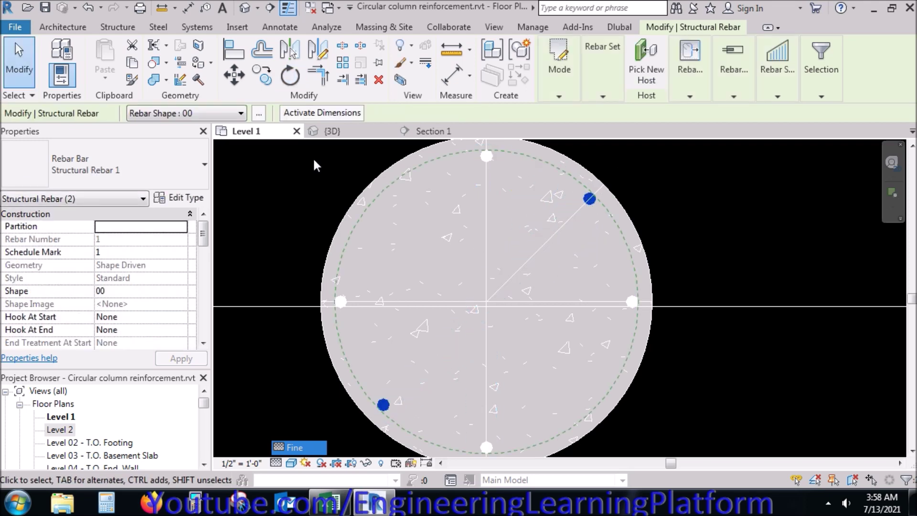
{"action": "left_click", "coordinate": [289, 50]}
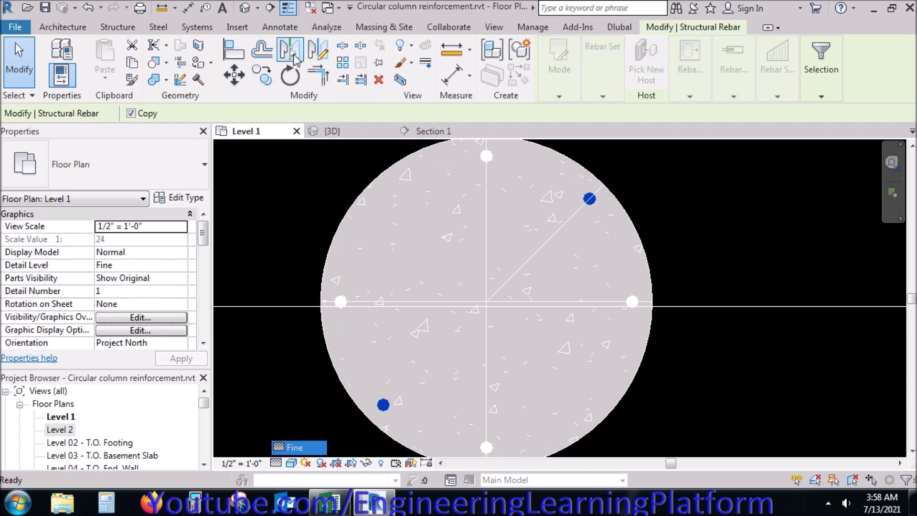
{"action": "left_click", "coordinate": [486, 222]}
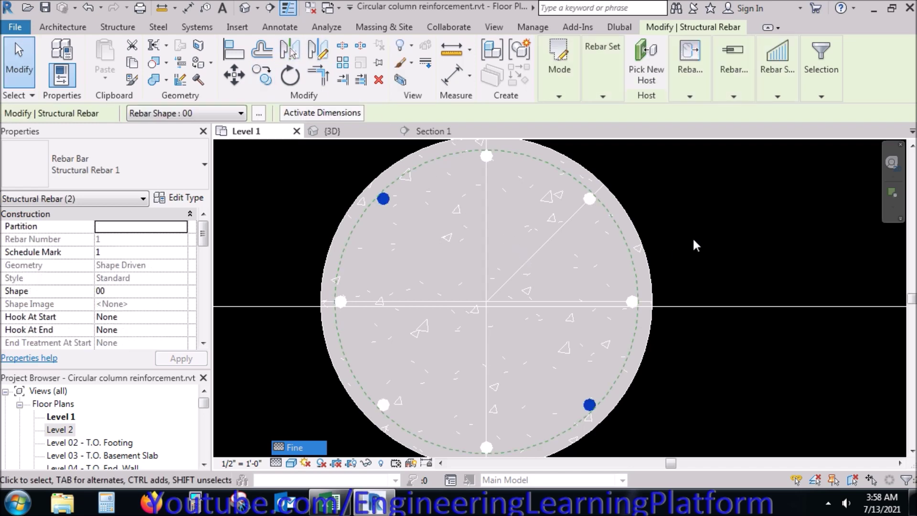
Select the diagonal, vertical and horizontal reference lines.
{"action": "left_click", "coordinate": [703, 228]}
{"action": "left_click", "coordinate": [525, 263]}
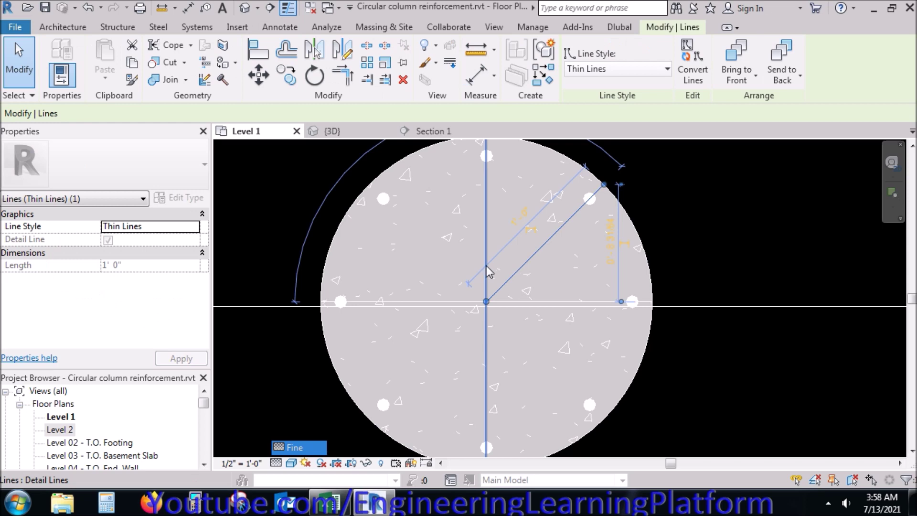
{"action": "left_click", "coordinate": [487, 254], "text": "ctrl"}
{"action": "left_click", "coordinate": [528, 306], "text": "ctrl"}
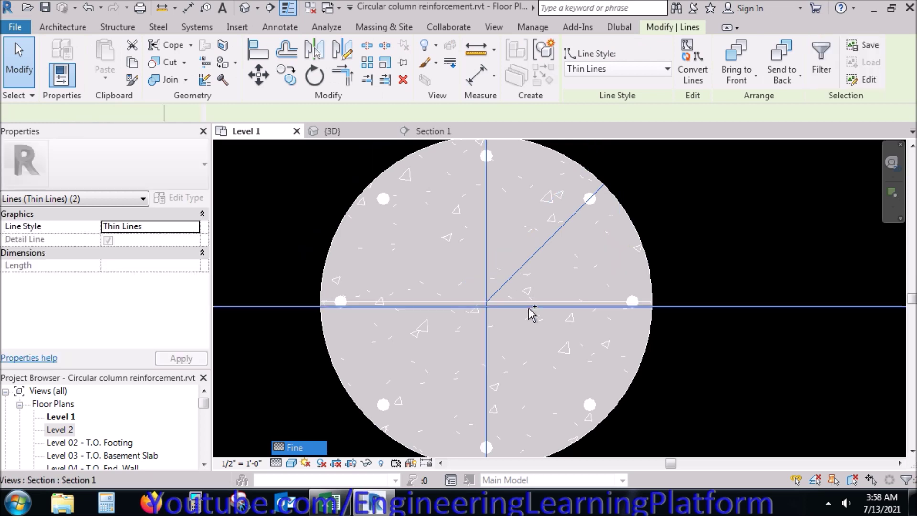
{"action": "left_click", "coordinate": [570, 302], "text": "ctrl"}
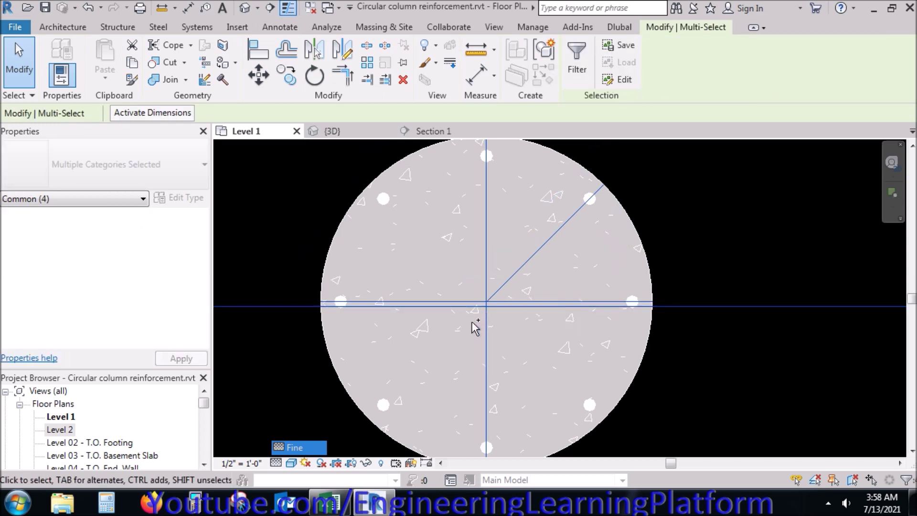
Deselect the reference lines and bring the section marker into view beside the column.
{"action": "left_click", "coordinate": [283, 306], "text": "shift"}
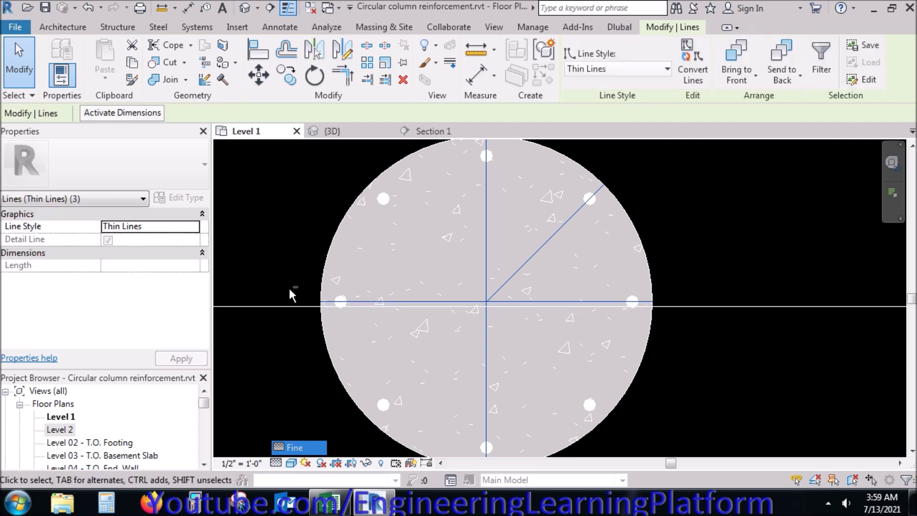
{"action": "key", "text": "Escape"}
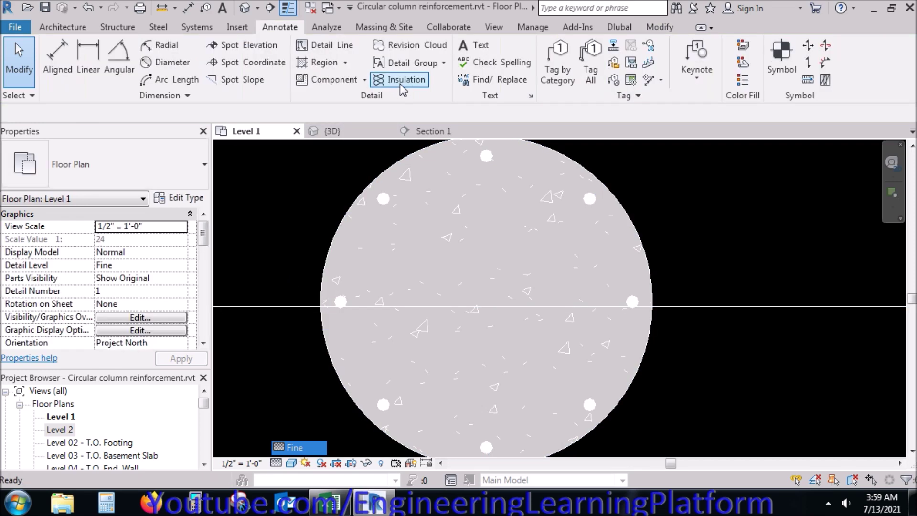
{"action": "scroll", "coordinate": [692, 194], "scroll_direction": "down", "scroll_amount": 3}
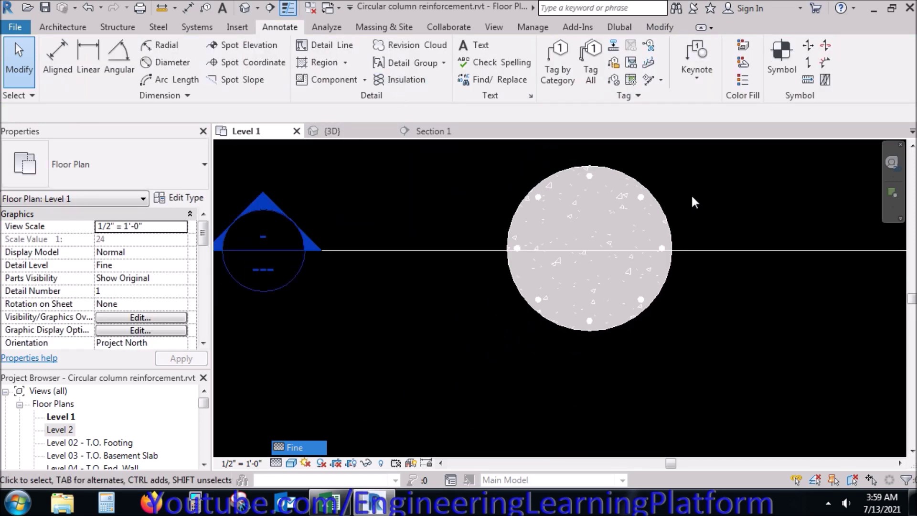
{"action": "middle_click_drag", "start_coordinate": [691, 194], "coordinate": [598, 223]}
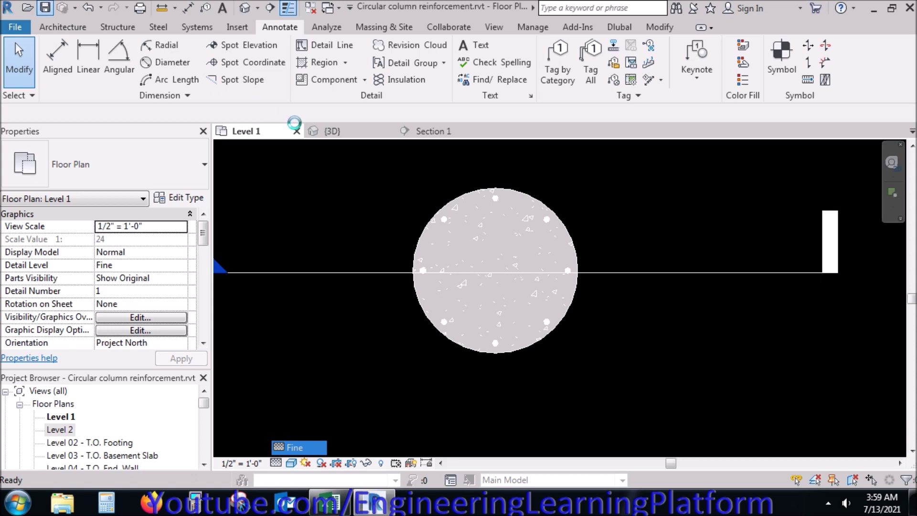
Set the eight vertical bars to display unobscured and as solid in all ten 3D views.
{"action": "left_click_drag", "start_coordinate": [347, 154], "coordinate": [598, 349]}
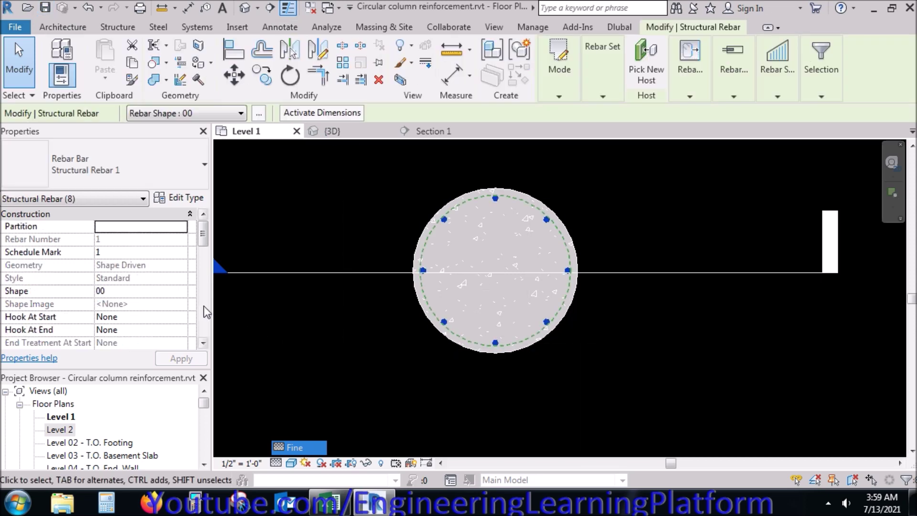
{"action": "left_click_drag", "start_coordinate": [202, 238], "coordinate": [200, 264]}
{"action": "left_click", "coordinate": [181, 292]}
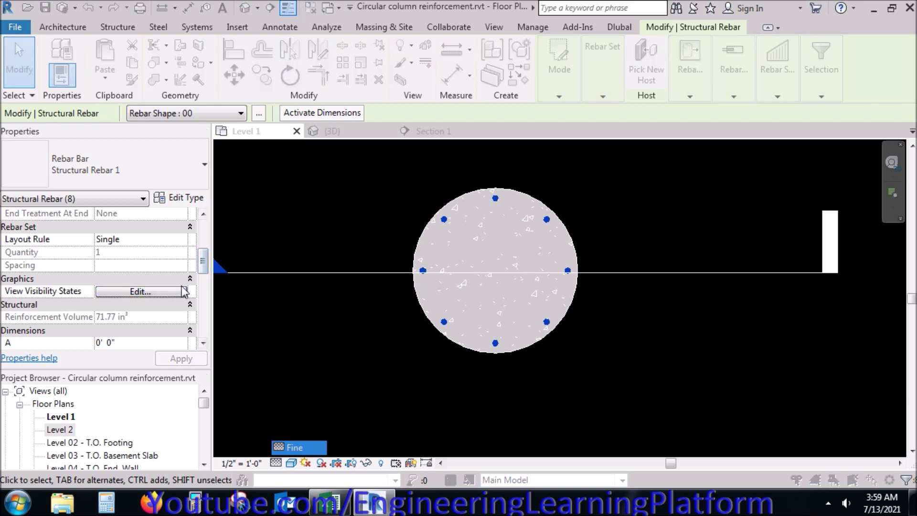
{"action": "left_click_drag", "start_coordinate": [341, 182], "coordinate": [327, 298]}
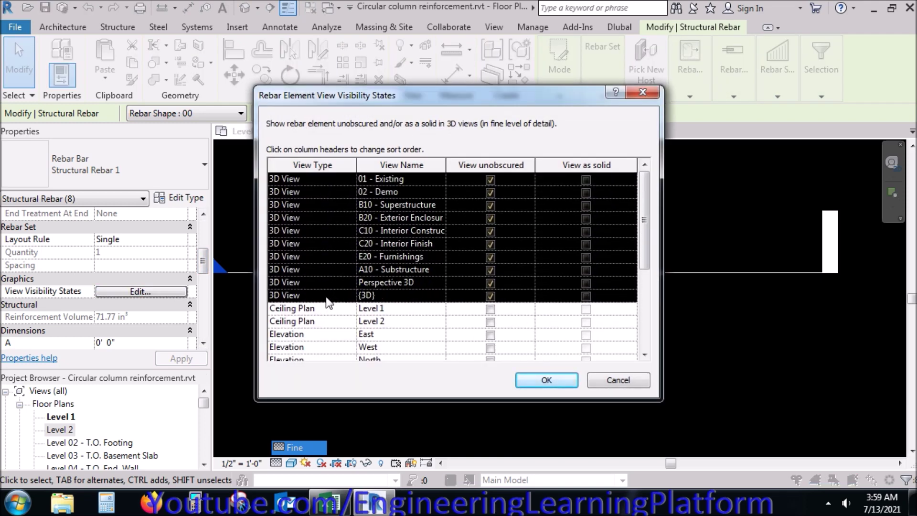
{"action": "left_click", "coordinate": [585, 297]}
{"action": "left_click", "coordinate": [546, 380]}
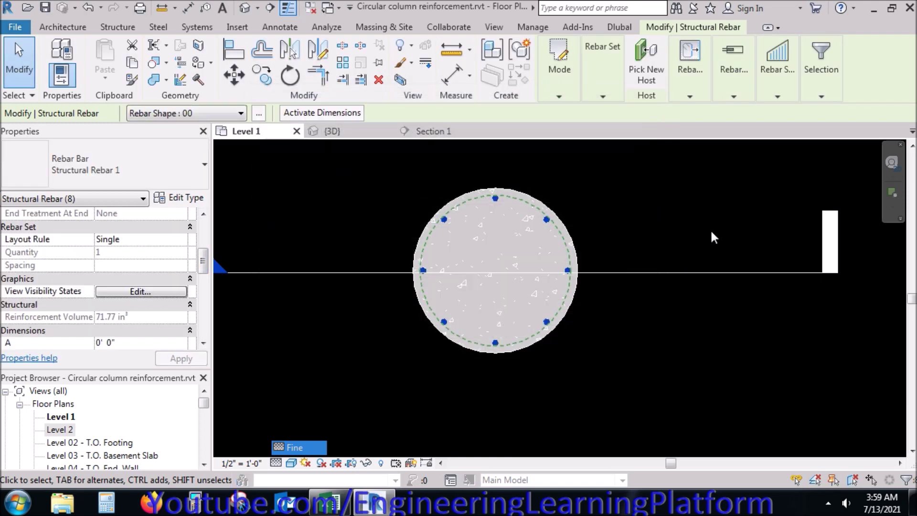
{"action": "key", "text": "Escape"}
{"action": "left_click", "coordinate": [366, 136]}
Set the {3D} view to Fine detail level and orbit to inspect the bars.
{"action": "scroll", "coordinate": [554, 243], "scroll_direction": "up", "scroll_amount": 3}
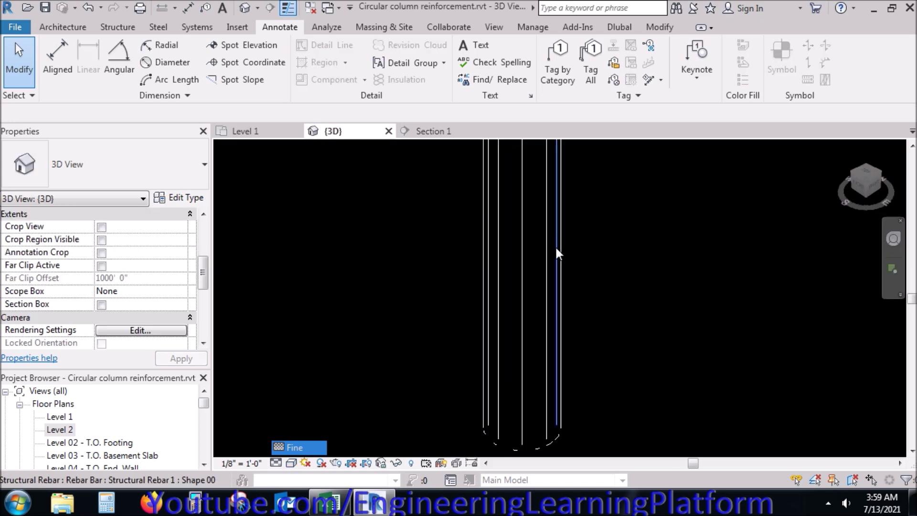
{"action": "left_click", "coordinate": [290, 462]}
{"action": "left_click", "coordinate": [299, 446]}
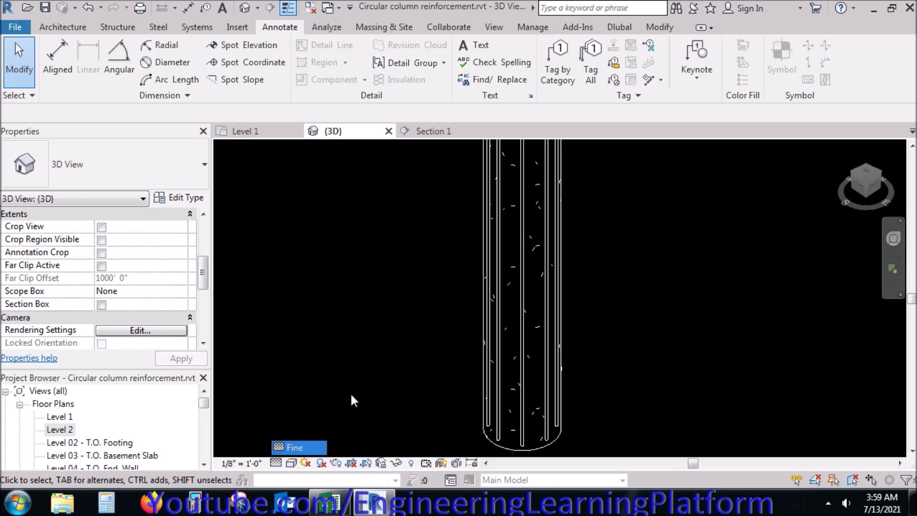
{"action": "scroll", "coordinate": [353, 399], "scroll_direction": "down", "scroll_amount": 3}
{"action": "middle_click_drag", "start_coordinate": [509, 368], "coordinate": [530, 368], "text": "shift"}
{"action": "scroll", "coordinate": [515, 351], "scroll_direction": "down", "scroll_amount": 3}
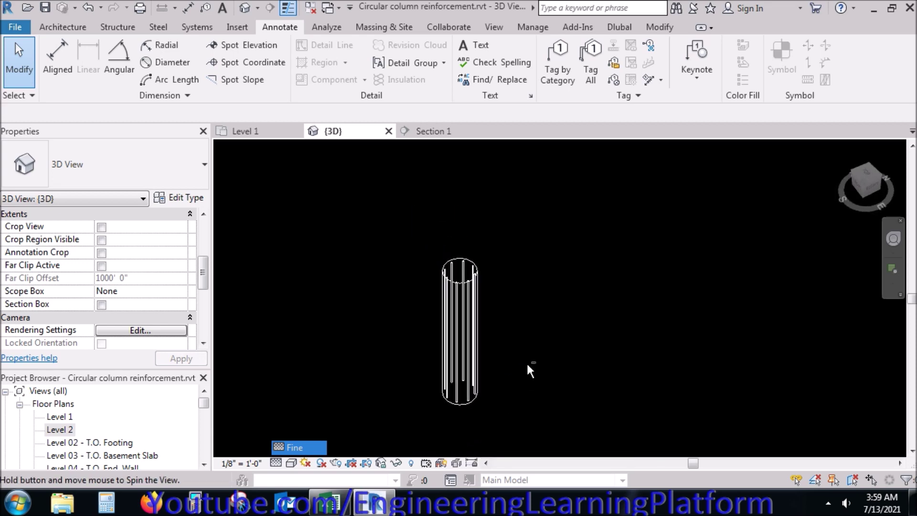
Open Section 1 and zoom to show the whole column between Level 1 and Level 2.
{"action": "left_click", "coordinate": [261, 130]}
{"action": "left_click", "coordinate": [428, 129]}
{"action": "scroll", "coordinate": [472, 237], "scroll_direction": "down", "scroll_amount": 6}
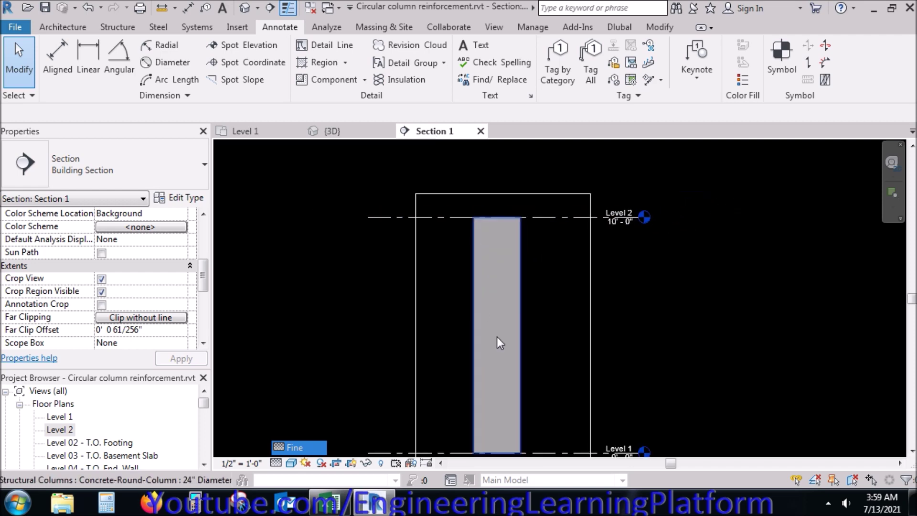
{"action": "scroll", "coordinate": [488, 405], "scroll_direction": "up", "scroll_amount": 8}
{"action": "scroll", "coordinate": [487, 390], "scroll_direction": "down", "scroll_amount": 4}
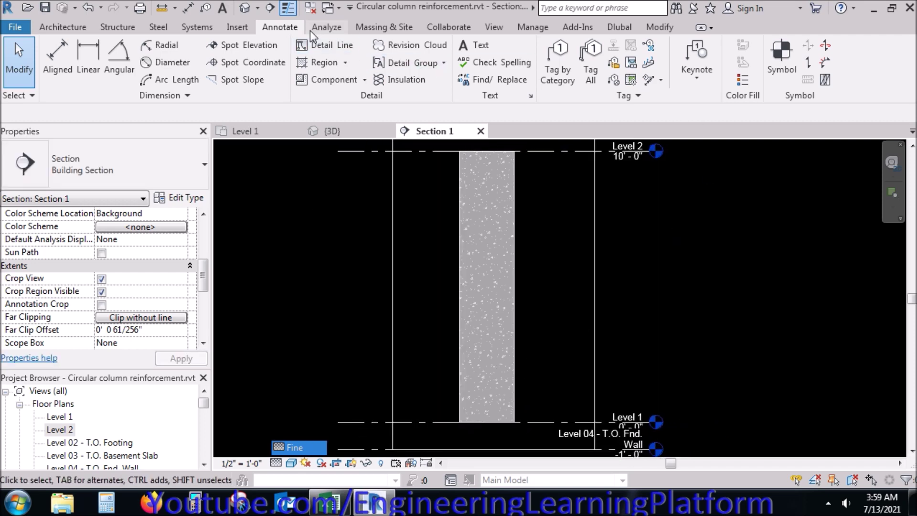
{"action": "left_click", "coordinate": [117, 27]}
Place a Shape SP spiral rebar inside the column, spanning Level 1 to Level 2 in Section 1.
{"action": "left_click", "coordinate": [381, 67]}
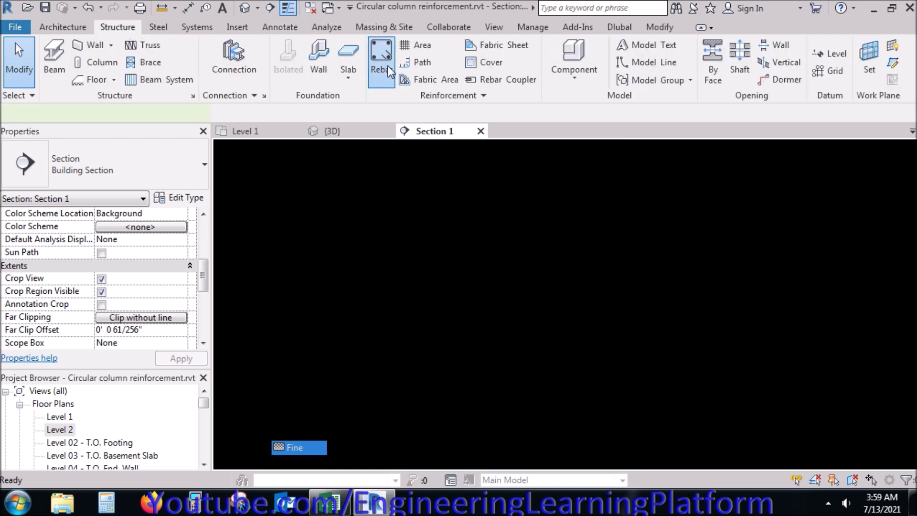
{"action": "left_click_drag", "start_coordinate": [912, 158], "coordinate": [913, 389]}
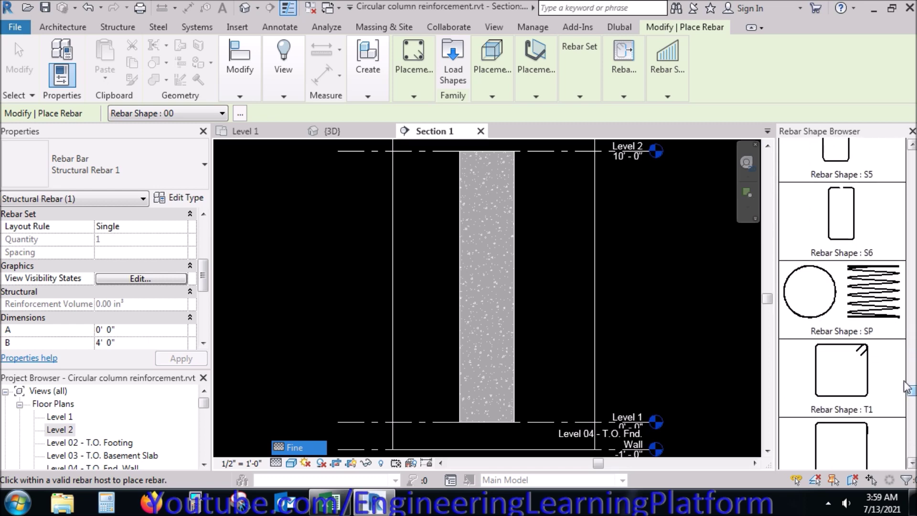
{"action": "left_click", "coordinate": [860, 312]}
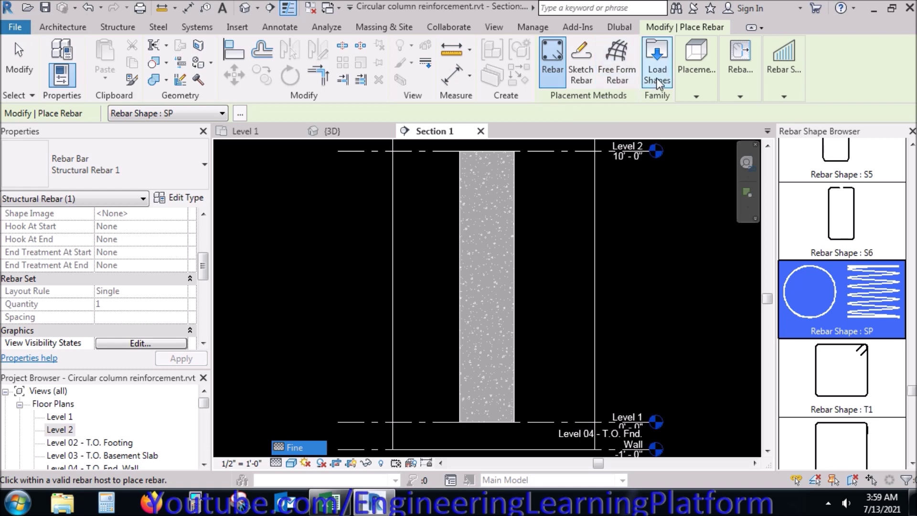
{"action": "left_click", "coordinate": [683, 79]}
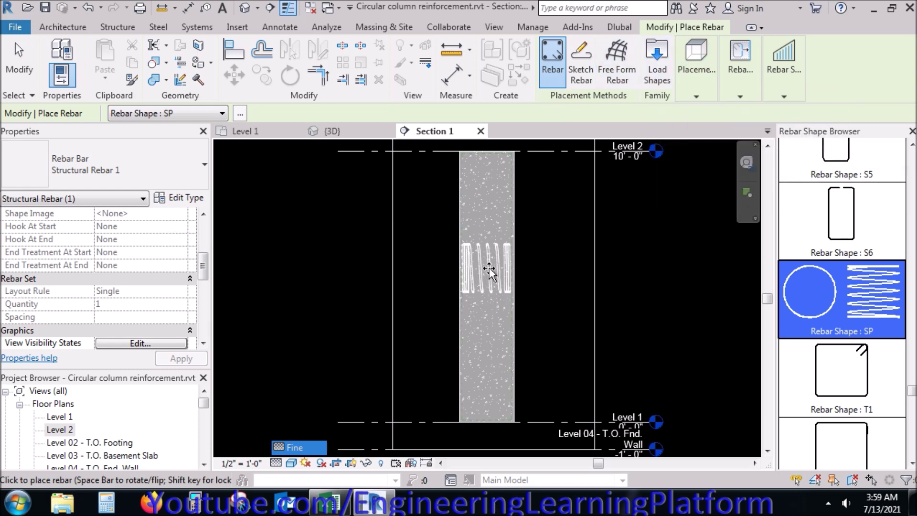
{"action": "left_click", "coordinate": [486, 171]}
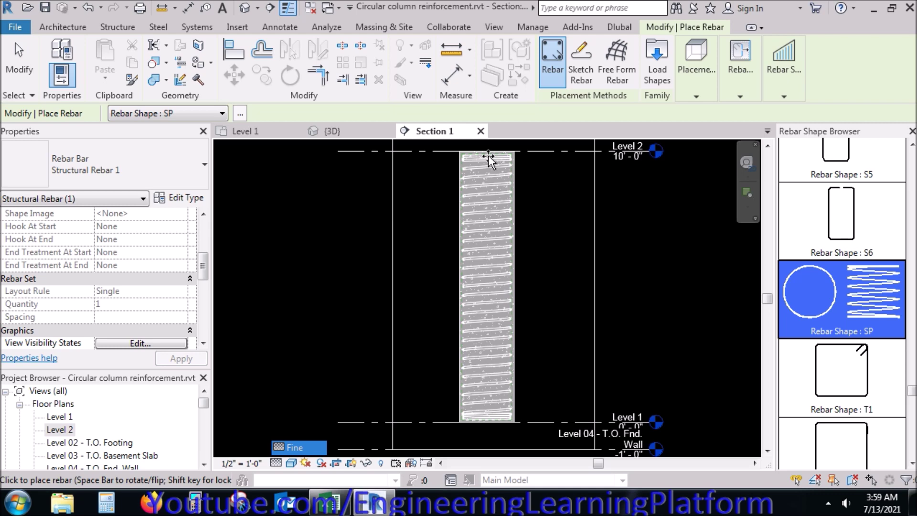
{"action": "left_click", "coordinate": [488, 156]}
{"action": "key", "text": "Escape"}
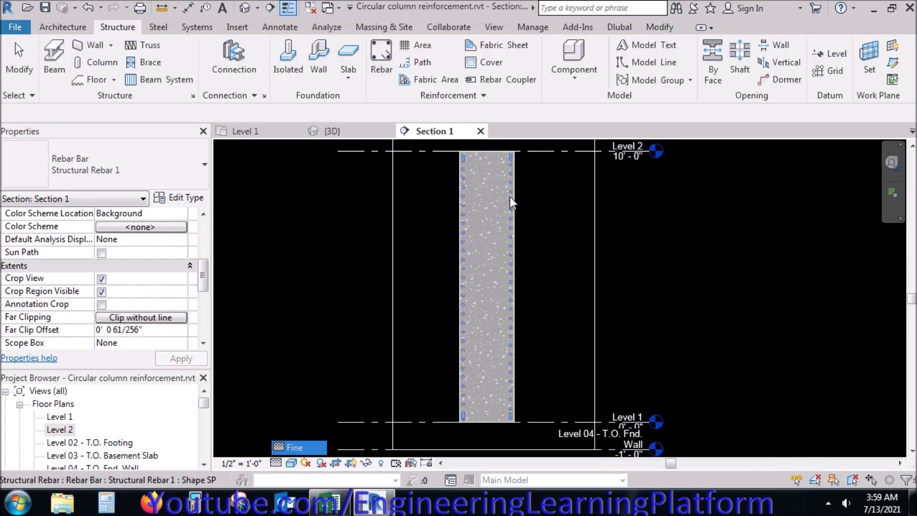
Duplicate the spiral's bar type as Structural Rebar 2 with a 0.38" (3/8") bar diameter.
{"action": "key", "text": "Escape"}
{"action": "scroll", "coordinate": [509, 196], "scroll_direction": "up", "scroll_amount": 2}
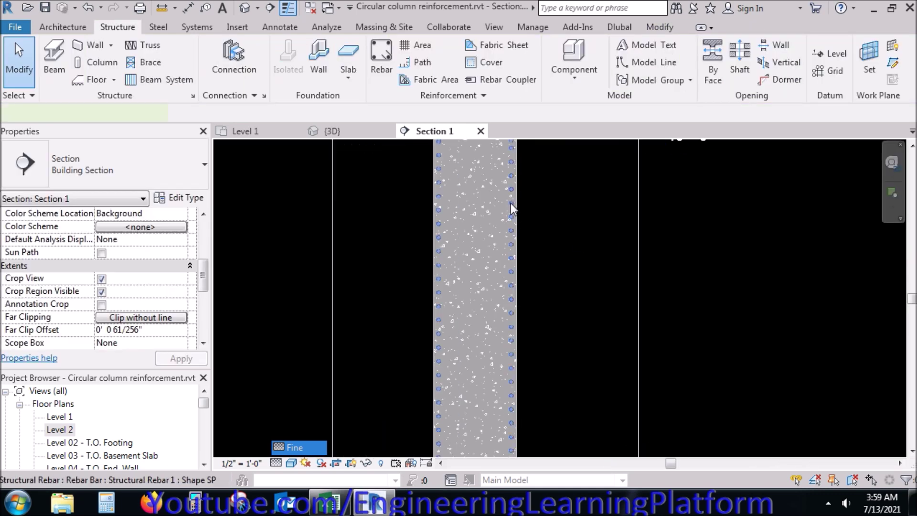
{"action": "left_click", "coordinate": [511, 207]}
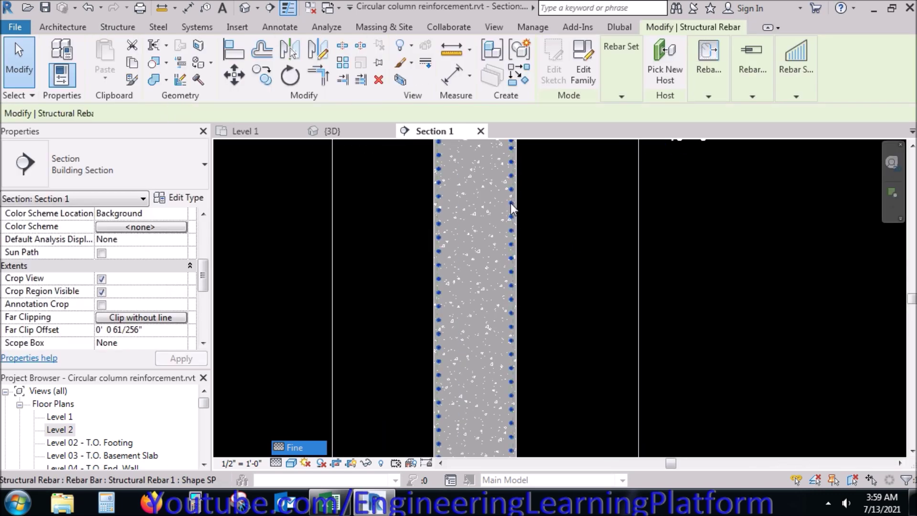
{"action": "left_click", "coordinate": [179, 204]}
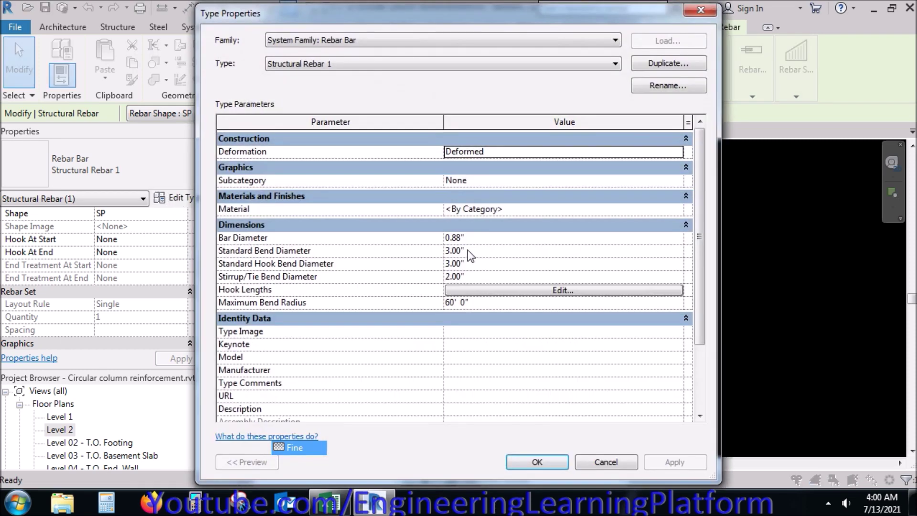
{"action": "left_click", "coordinate": [659, 63]}
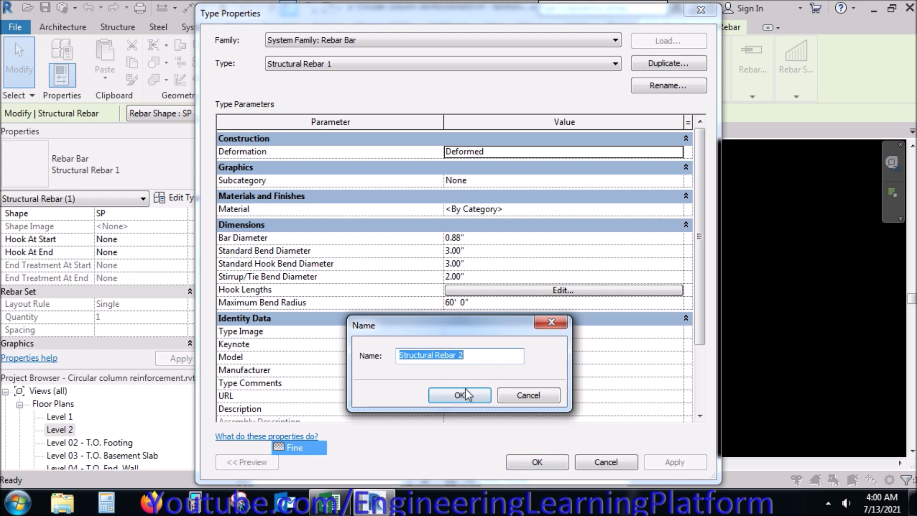
{"action": "left_click", "coordinate": [465, 393]}
{"action": "left_click", "coordinate": [471, 238]}
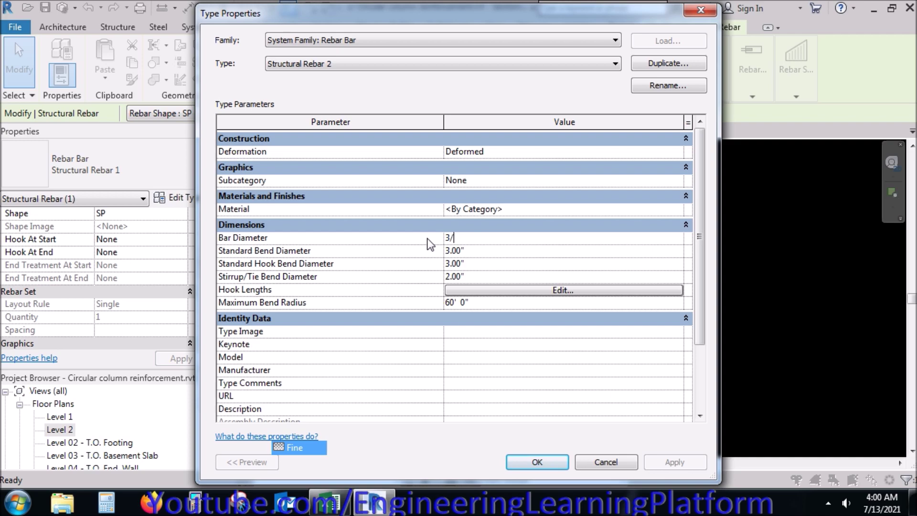
{"action": "key", "text": "Return"}
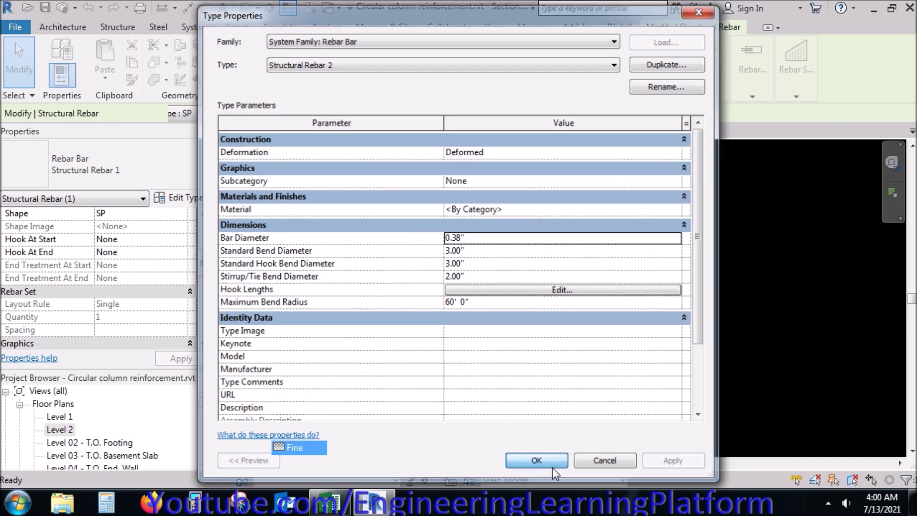
{"action": "left_click", "coordinate": [552, 467]}
{"action": "left_click", "coordinate": [559, 373]}
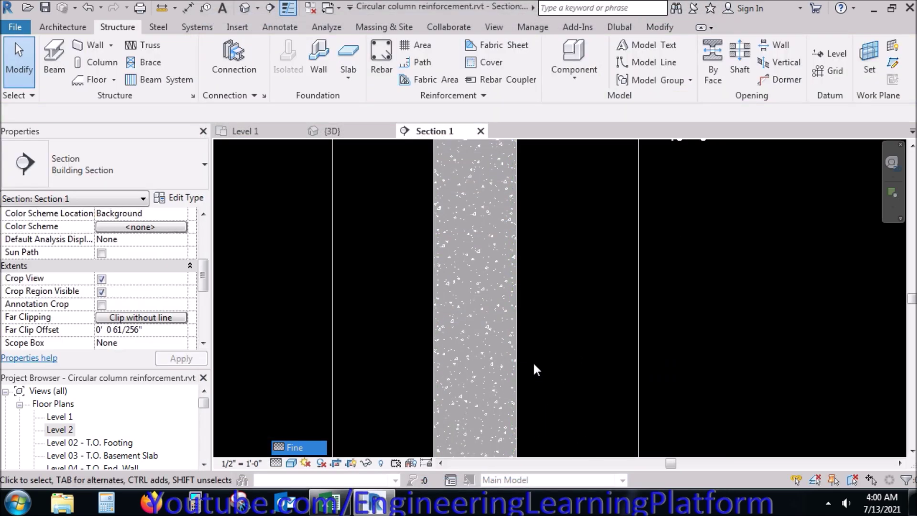
Make the spiral tie unobscured and view as solid in all 3D views.
{"action": "scroll", "coordinate": [534, 360], "scroll_direction": "down", "scroll_amount": 3}
{"action": "scroll", "coordinate": [521, 341], "scroll_direction": "up", "scroll_amount": 5}
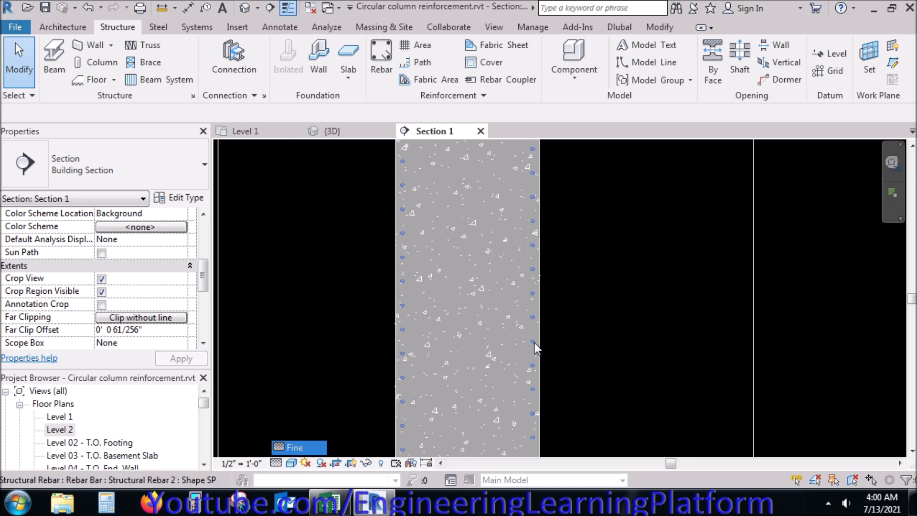
{"action": "left_click", "coordinate": [538, 361]}
{"action": "left_click_drag", "start_coordinate": [202, 262], "coordinate": [205, 281]}
{"action": "left_click", "coordinate": [139, 265]}
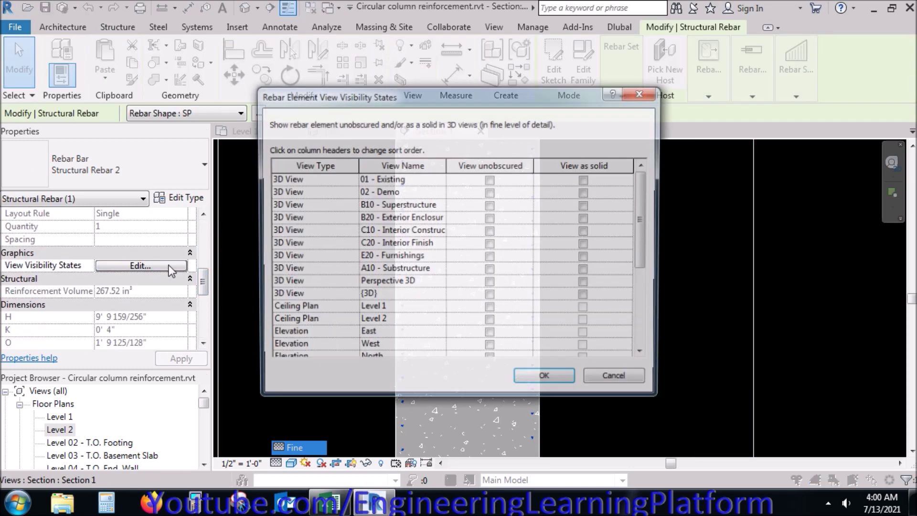
{"action": "left_click_drag", "start_coordinate": [314, 182], "coordinate": [321, 297]}
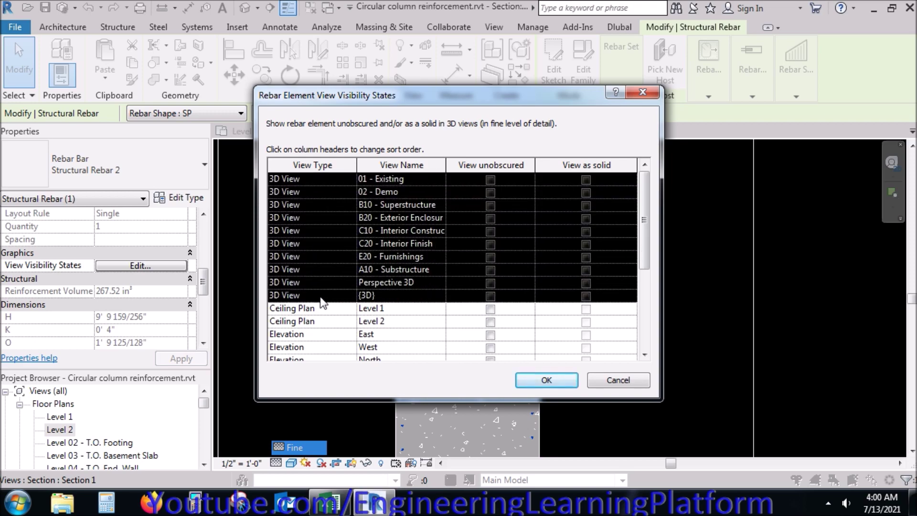
{"action": "left_click", "coordinate": [490, 296]}
{"action": "left_click", "coordinate": [586, 297]}
{"action": "left_click", "coordinate": [546, 380]}
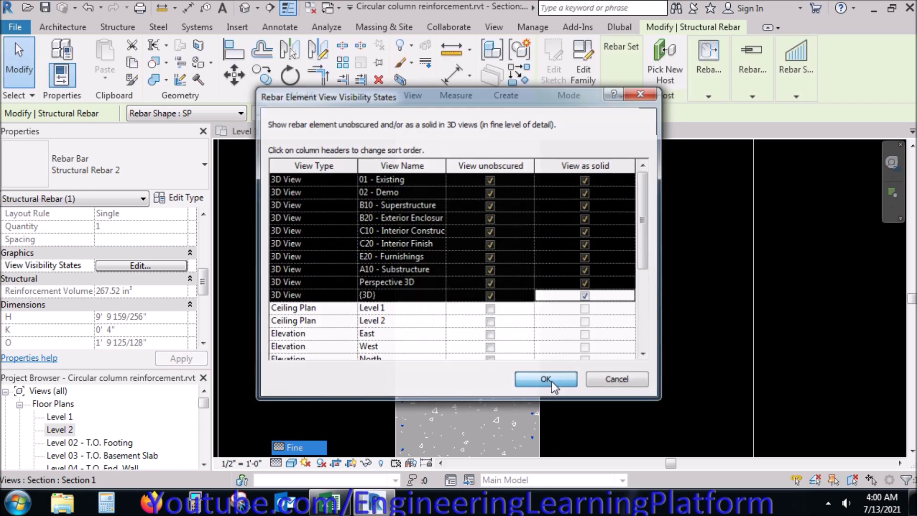
{"action": "left_click", "coordinate": [635, 299]}
Orbit the 3D view along the column and select the spiral tie.
{"action": "left_click", "coordinate": [315, 131]}
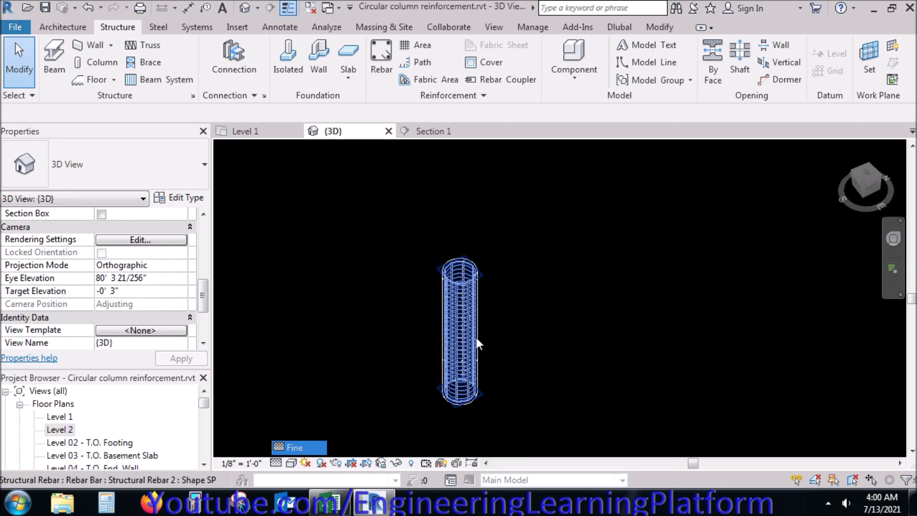
{"action": "scroll", "coordinate": [477, 337], "scroll_direction": "up", "scroll_amount": 5}
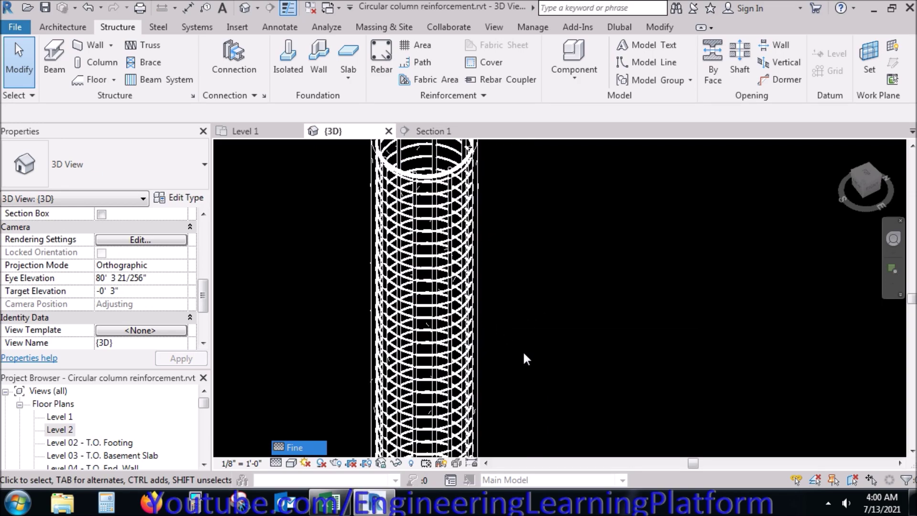
{"action": "middle_click_drag", "start_coordinate": [524, 358], "coordinate": [499, 286], "text": "shift"}
{"action": "middle_click_drag", "start_coordinate": [549, 324], "coordinate": [435, 263], "text": "shift"}
{"action": "scroll", "coordinate": [434, 260], "scroll_direction": "up", "scroll_amount": 3}
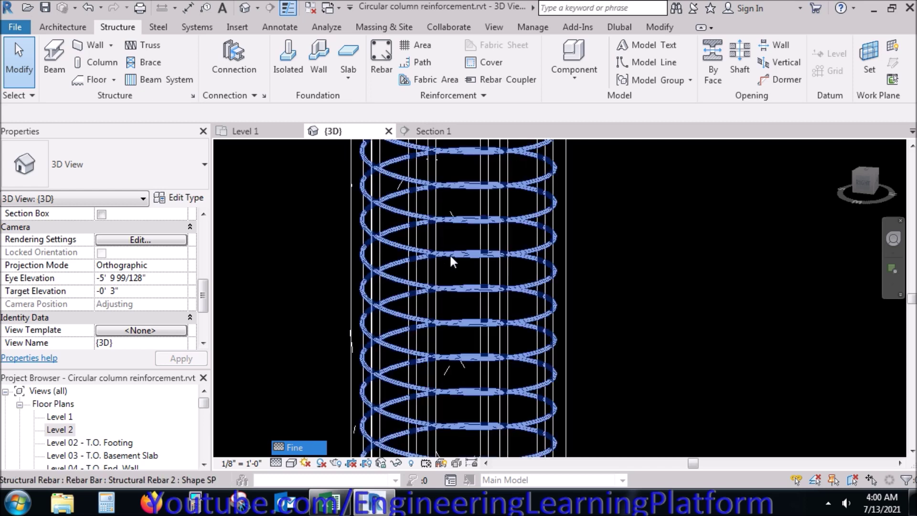
{"action": "left_click", "coordinate": [447, 255]}
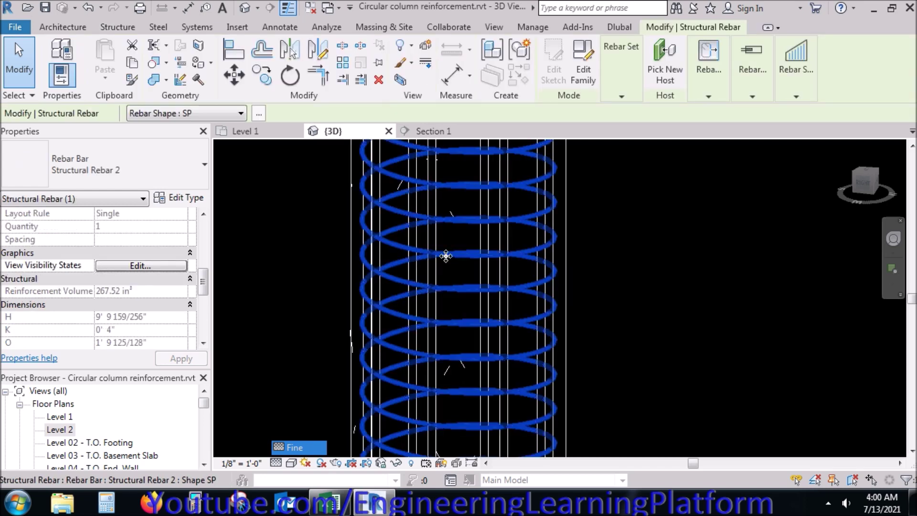
Review the spiral's type properties and rebar constraints, leaving both unchanged.
{"action": "left_click_drag", "start_coordinate": [202, 276], "coordinate": [203, 301]}
{"action": "left_click", "coordinate": [178, 197]}
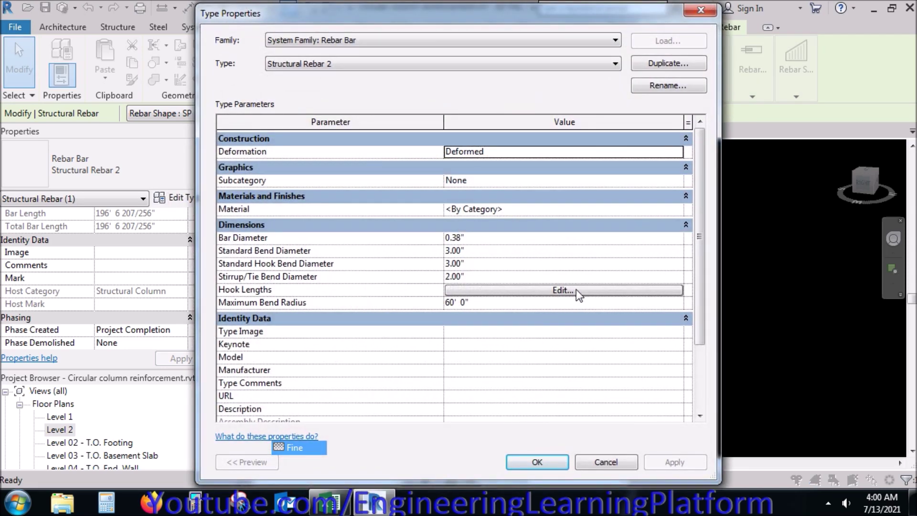
{"action": "left_click_drag", "start_coordinate": [700, 210], "coordinate": [691, 177]}
{"action": "left_click", "coordinate": [700, 10]}
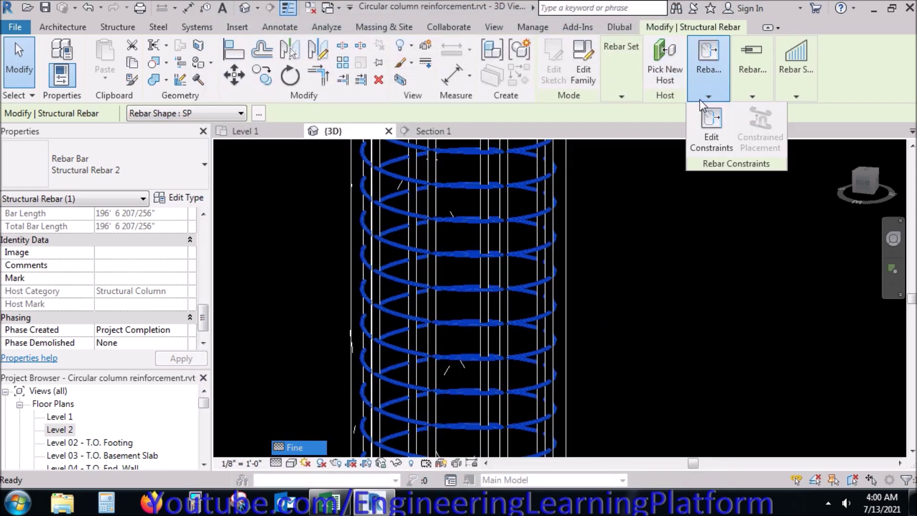
{"action": "mouse_move", "coordinate": [619, 93]}
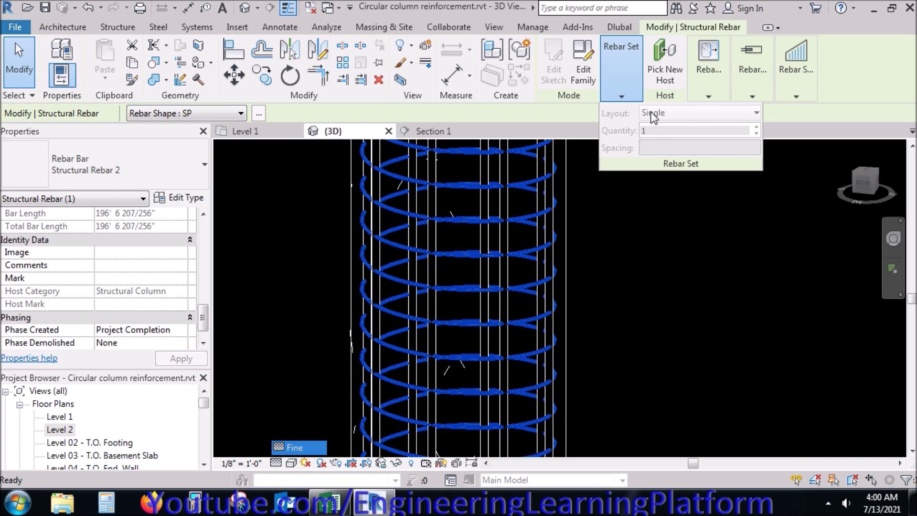
{"action": "mouse_move", "coordinate": [703, 84]}
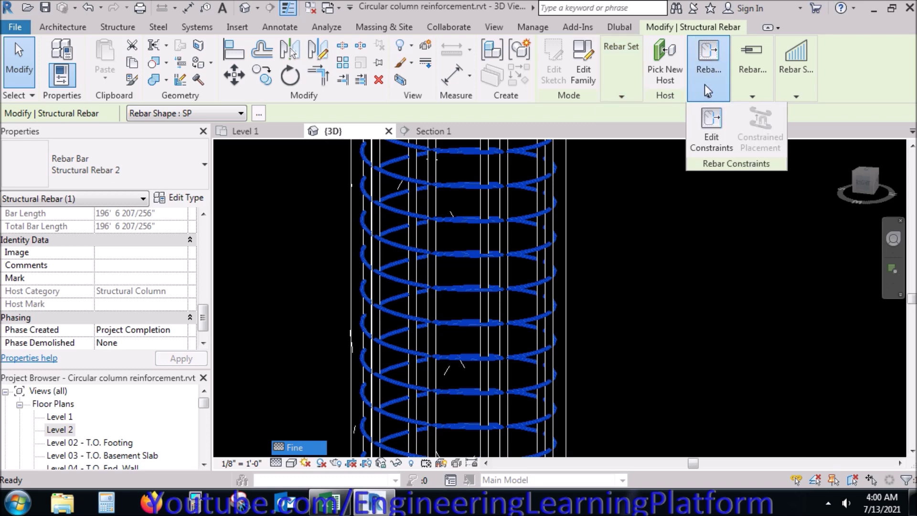
{"action": "left_click", "coordinate": [711, 127]}
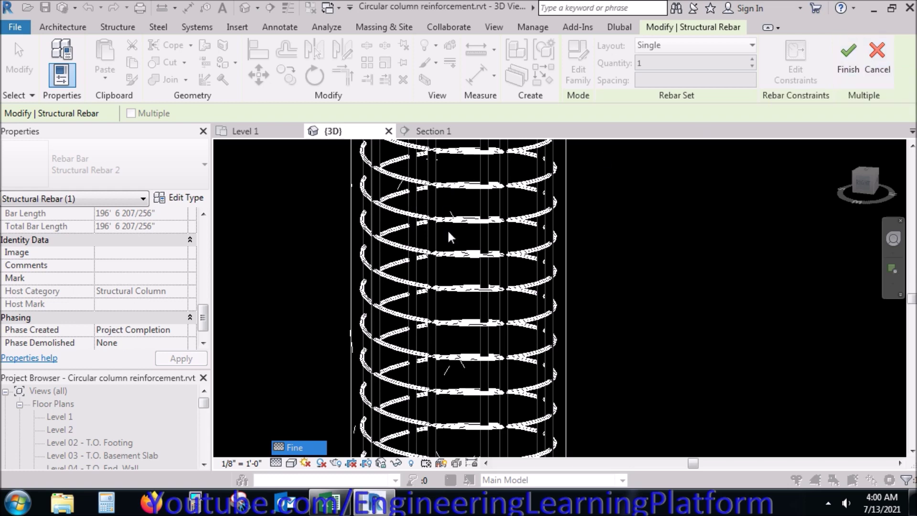
{"action": "left_click", "coordinate": [876, 57]}
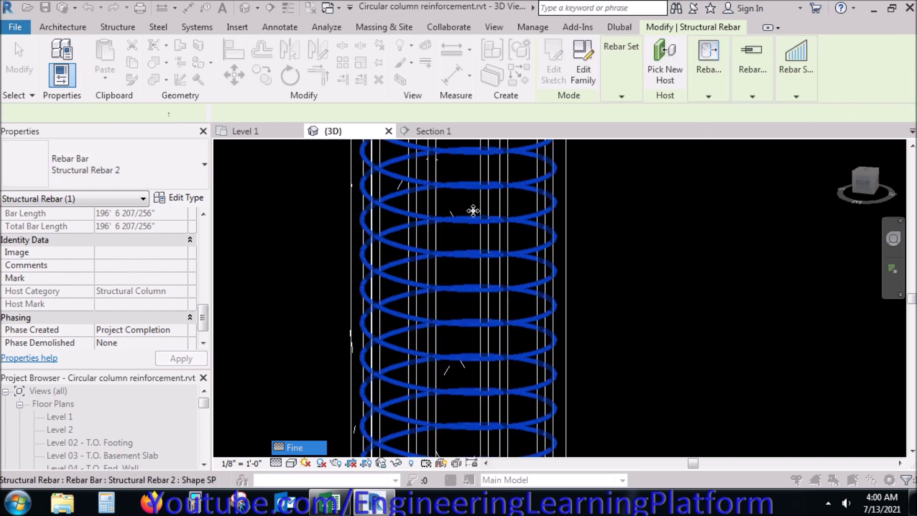
Check the spiral's 0' 4" pitch in Properties and return to the Section 1 view.
{"action": "left_click_drag", "start_coordinate": [205, 316], "coordinate": [205, 293]}
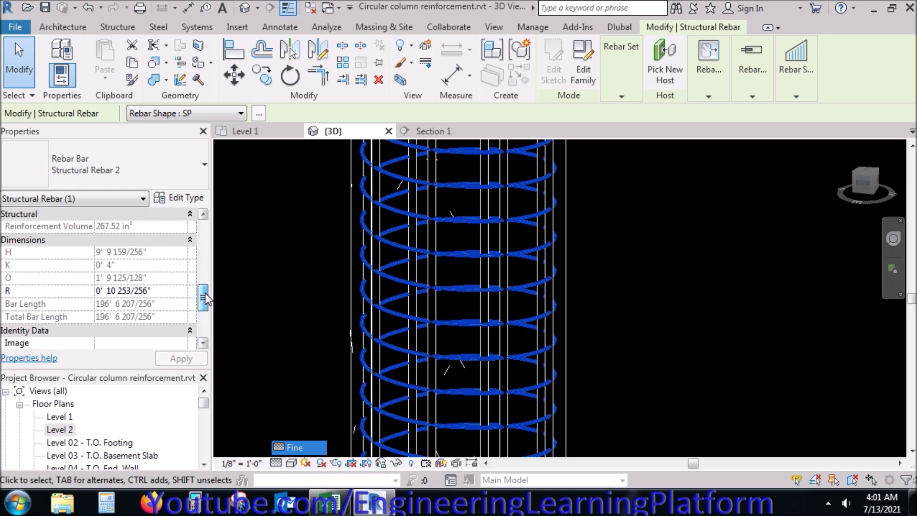
{"action": "left_click_drag", "start_coordinate": [205, 293], "coordinate": [205, 247]}
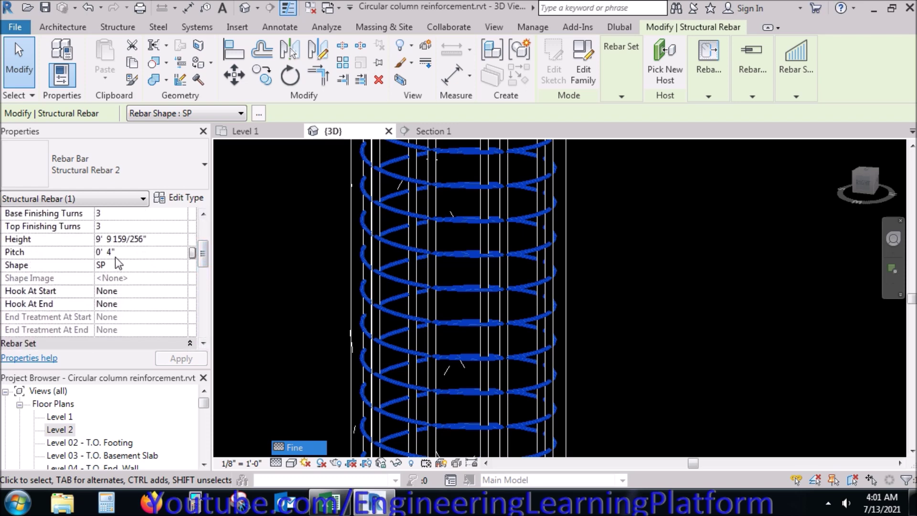
{"action": "left_click", "coordinate": [430, 131]}
{"action": "scroll", "coordinate": [546, 267], "scroll_direction": "up", "scroll_amount": 3}
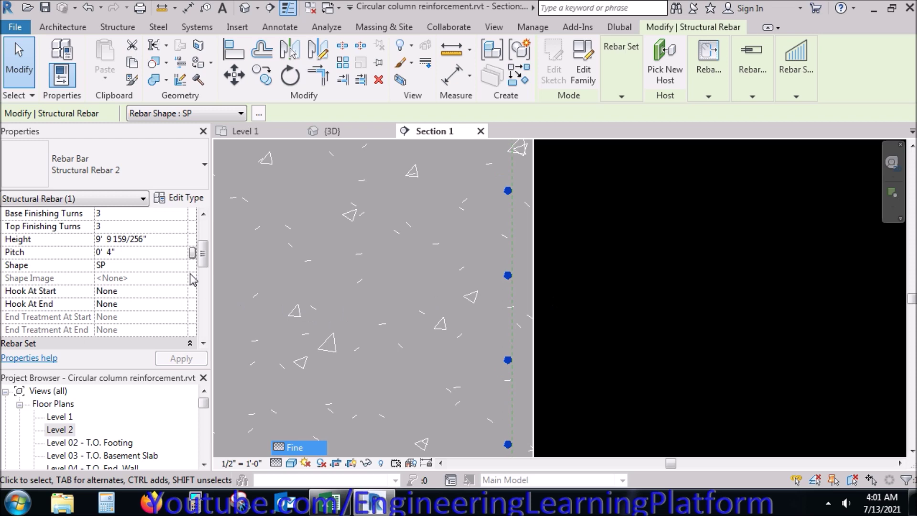
{"action": "left_click", "coordinate": [133, 252]}
{"action": "type", "text": "8"}
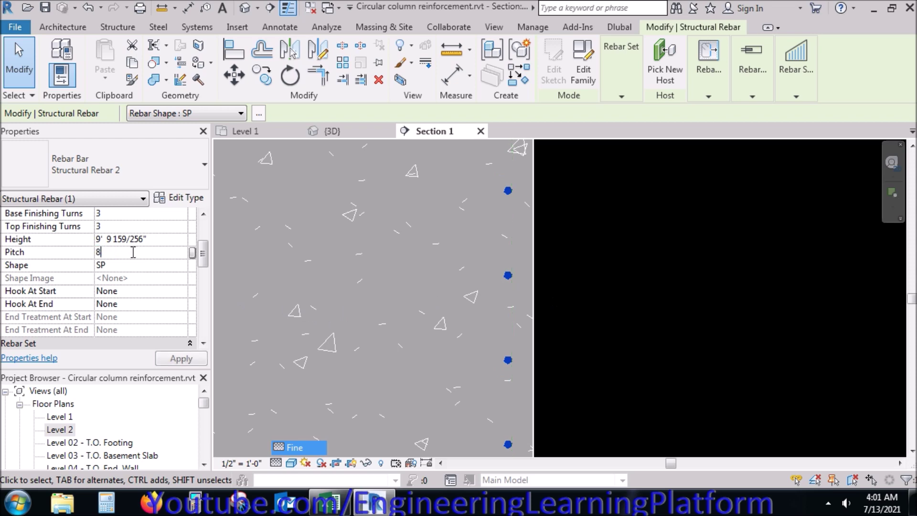
{"action": "key", "text": "Return"}
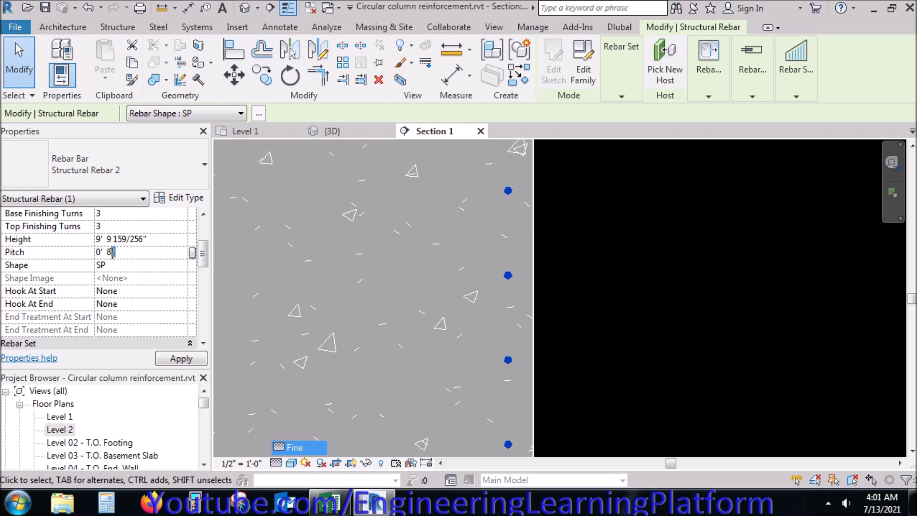
{"action": "left_click", "coordinate": [181, 358]}
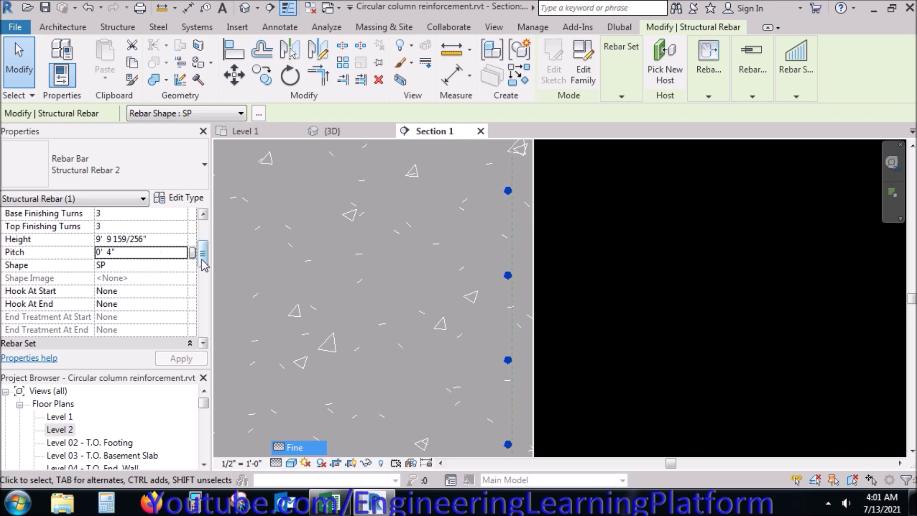
{"action": "scroll", "coordinate": [203, 258], "scroll_direction": "up", "scroll_amount": 2}
{"action": "scroll", "coordinate": [201, 253], "scroll_direction": "down", "scroll_amount": 3}
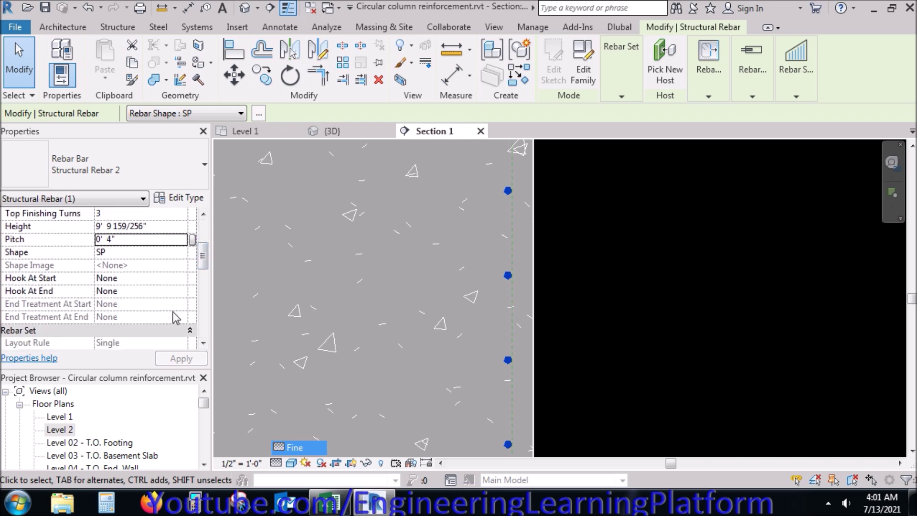
{"action": "scroll", "coordinate": [175, 317], "scroll_direction": "down", "scroll_amount": 1}
{"action": "scroll", "coordinate": [175, 317], "scroll_direction": "up", "scroll_amount": 4}
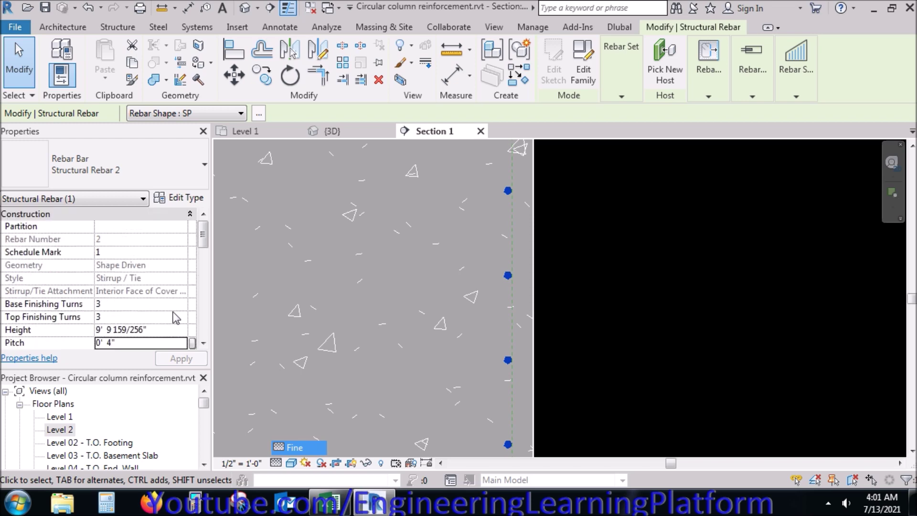
{"action": "scroll", "coordinate": [160, 279], "scroll_direction": "down", "scroll_amount": 2}
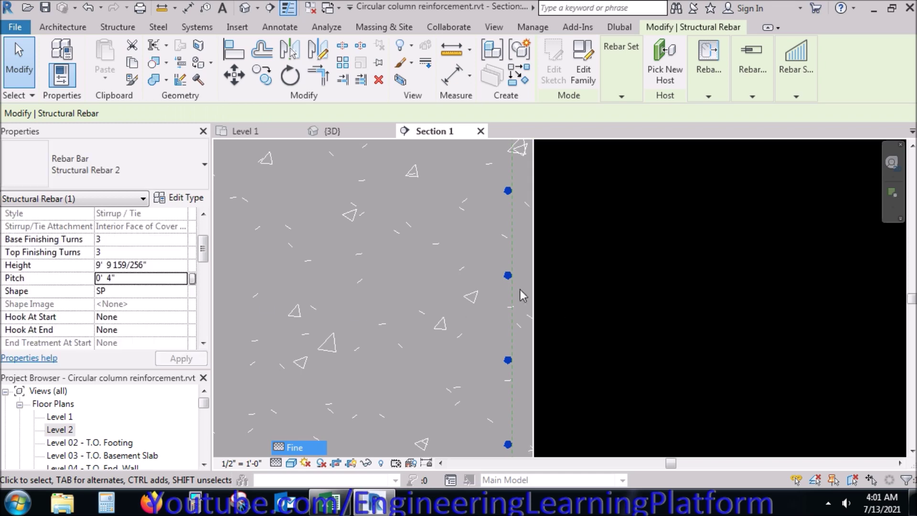
{"action": "left_click_drag", "start_coordinate": [202, 249], "coordinate": [210, 293]}
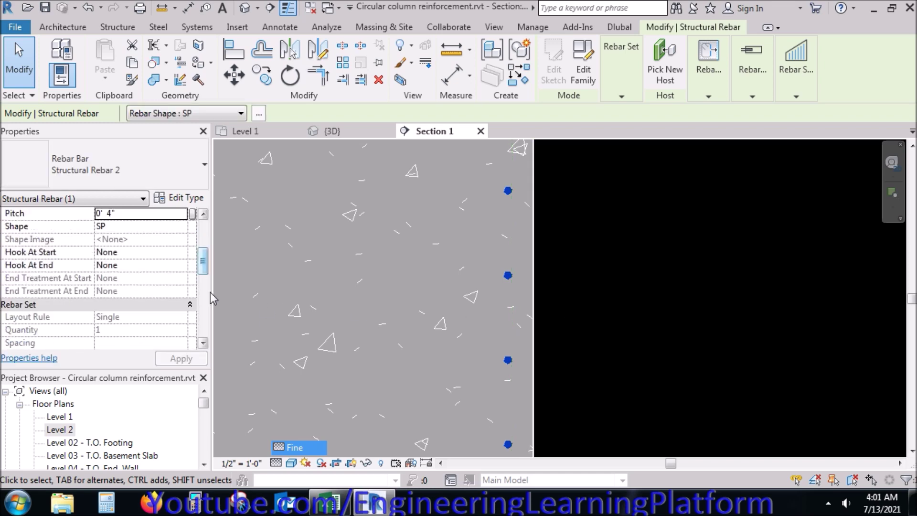
{"action": "left_click_drag", "start_coordinate": [203, 261], "coordinate": [209, 318]}
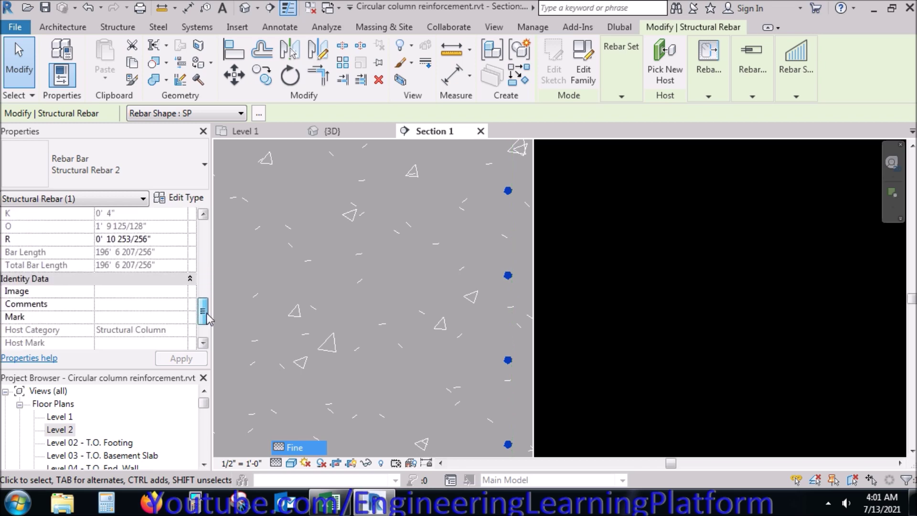
{"action": "left_click", "coordinate": [635, 290]}
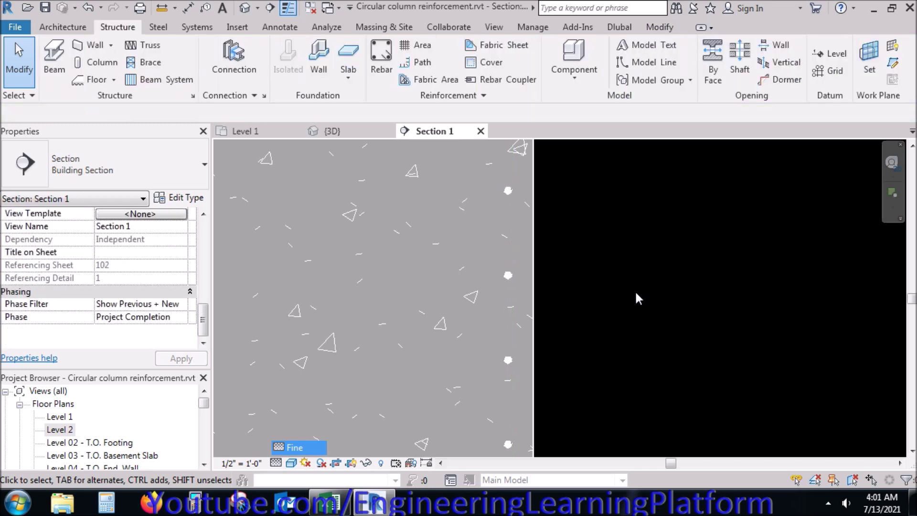
Show the Level 1 plan centred on the column in Wireframe visual style.
{"action": "scroll", "coordinate": [664, 326], "scroll_direction": "down", "scroll_amount": 3}
{"action": "scroll", "coordinate": [663, 325], "scroll_direction": "down", "scroll_amount": 2}
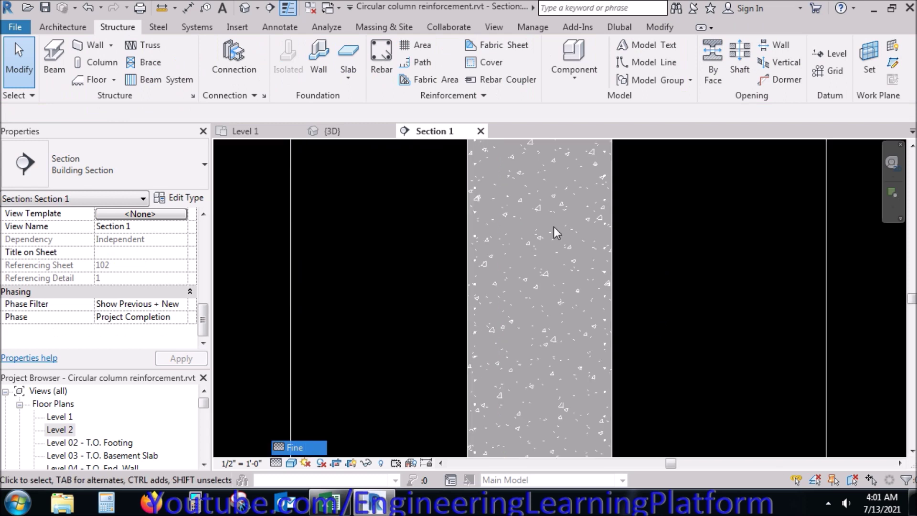
{"action": "left_click", "coordinate": [239, 134]}
{"action": "scroll", "coordinate": [485, 299], "scroll_direction": "up", "scroll_amount": 5}
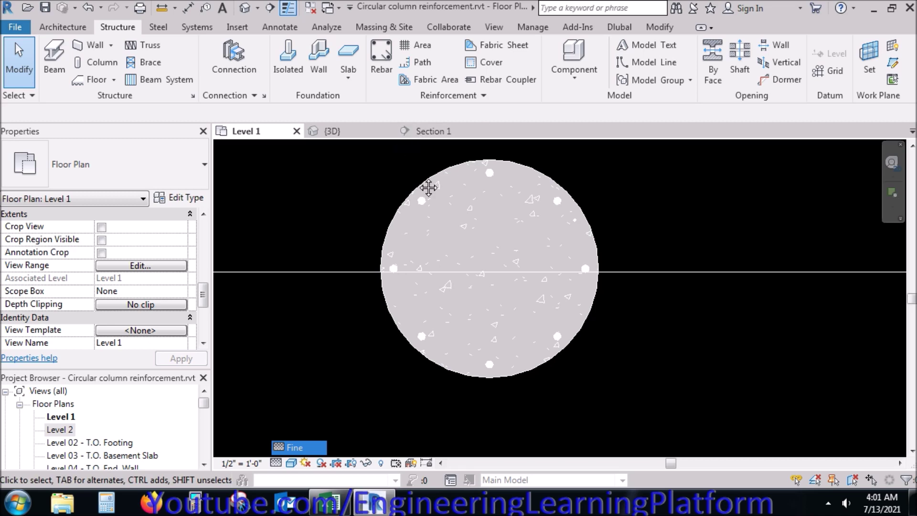
{"action": "middle_click_drag", "start_coordinate": [429, 187], "coordinate": [421, 209]}
{"action": "left_click", "coordinate": [291, 463]}
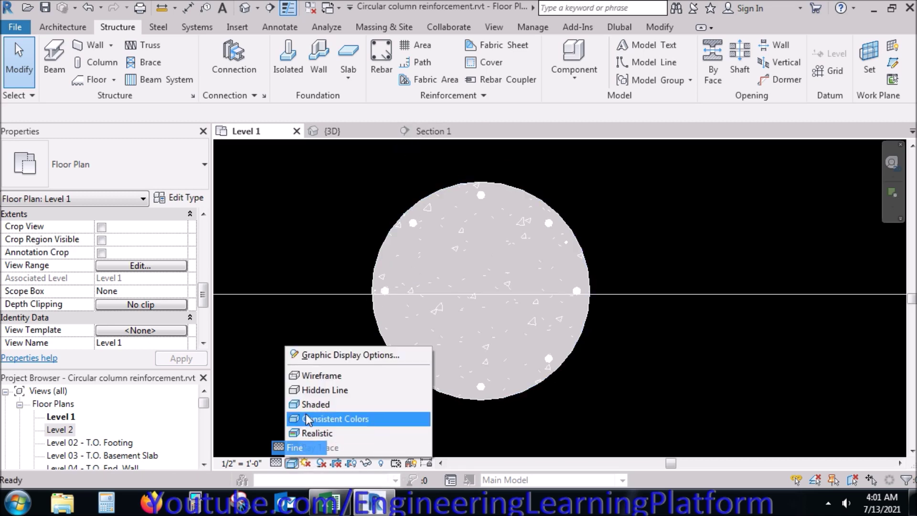
{"action": "left_click", "coordinate": [317, 373]}
Set the spiral tie's radius R to 0' 11".
{"action": "scroll", "coordinate": [428, 317], "scroll_direction": "up", "scroll_amount": 3}
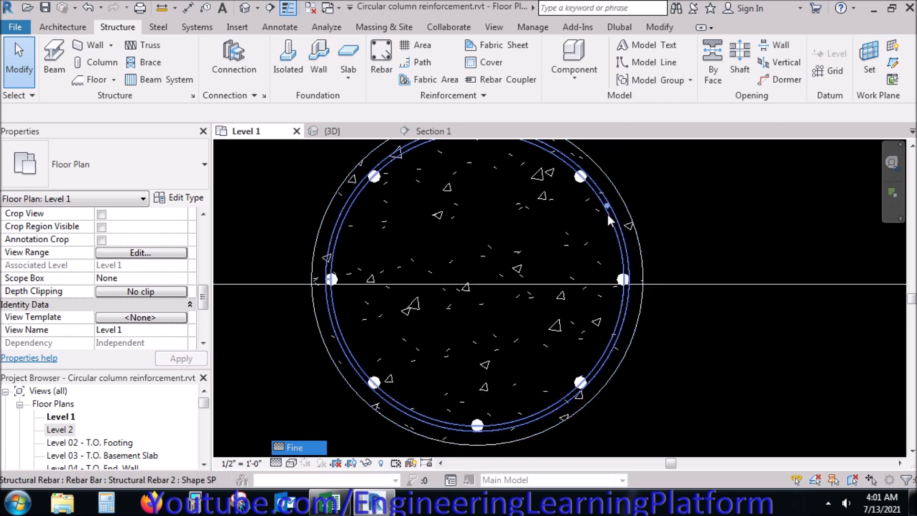
{"action": "left_click", "coordinate": [602, 213]}
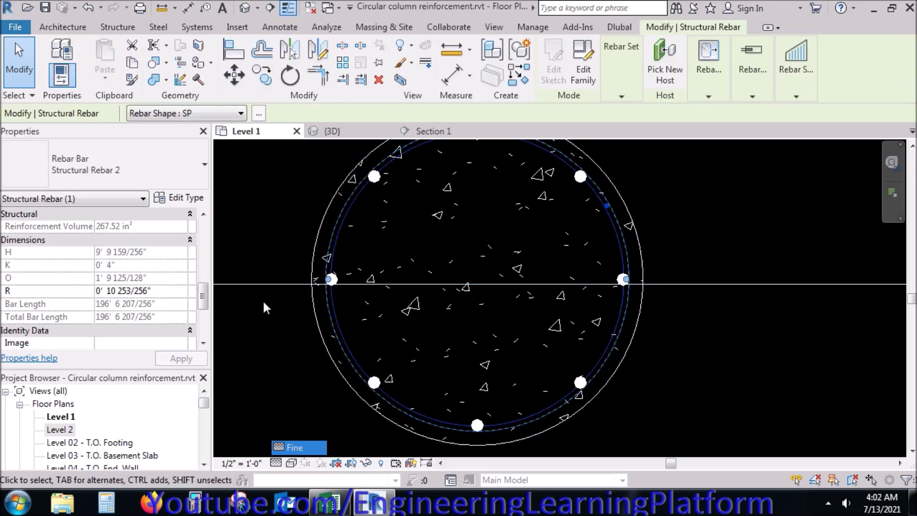
{"action": "left_click", "coordinate": [162, 291]}
{"action": "type", "text": "0' 11\""}
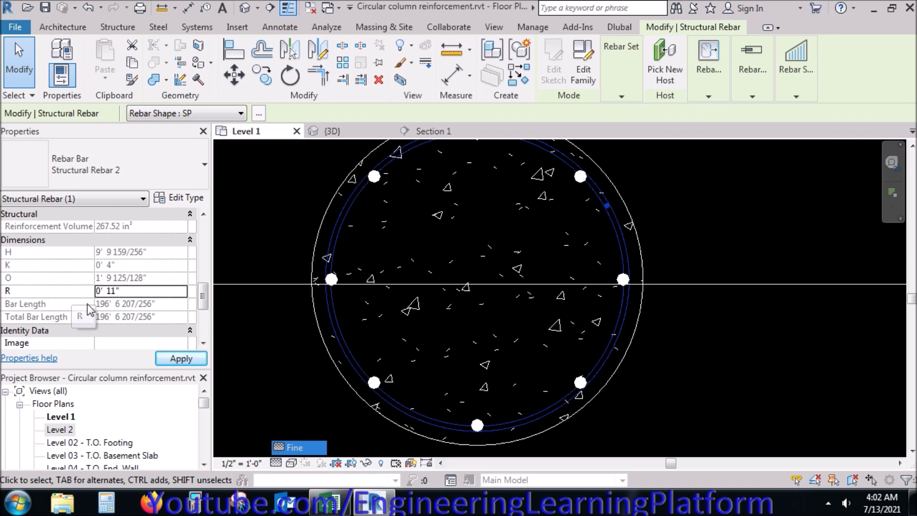
{"action": "left_click", "coordinate": [174, 359]}
{"action": "left_click", "coordinate": [128, 291]}
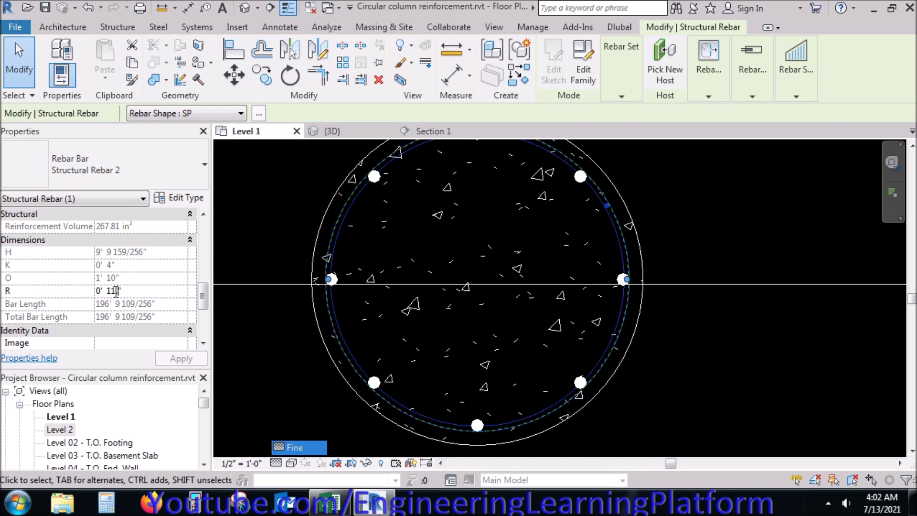
{"action": "type", "text": ".5"}
{"action": "left_click", "coordinate": [169, 355]}
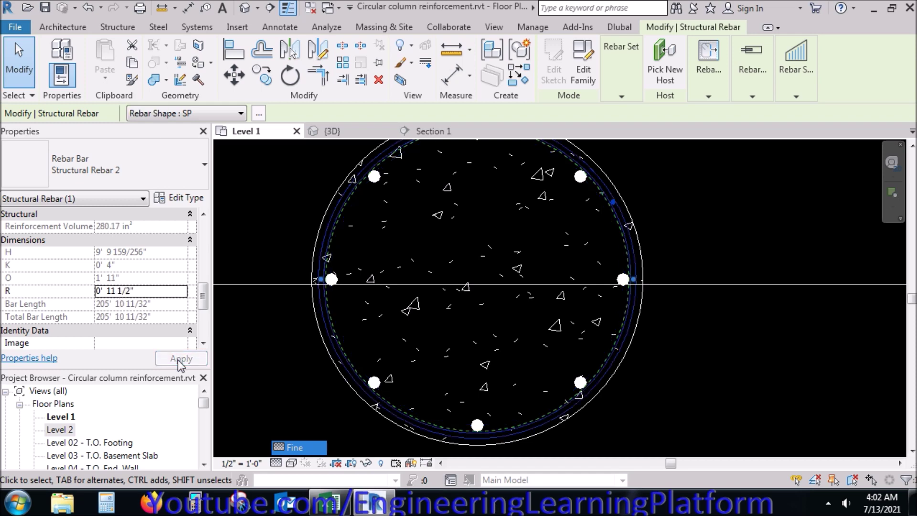
{"action": "left_click", "coordinate": [132, 292]}
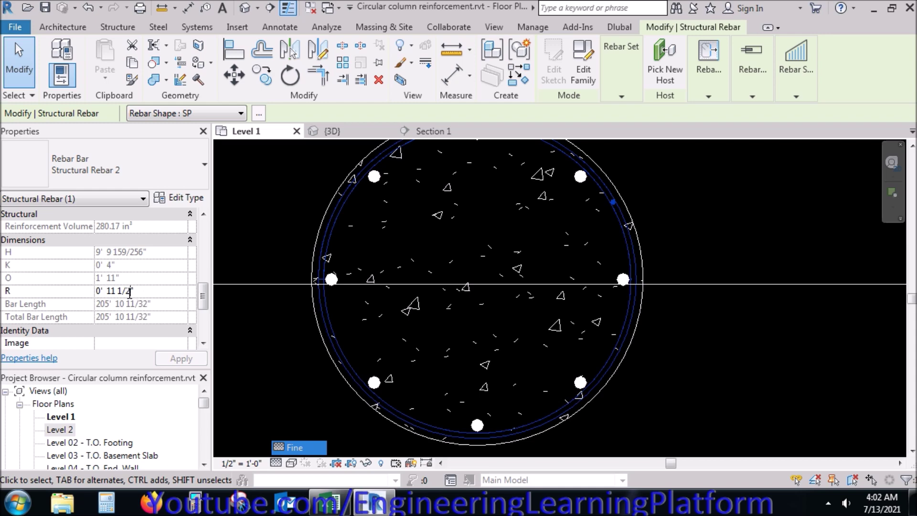
{"action": "key", "text": "BackSpace"}
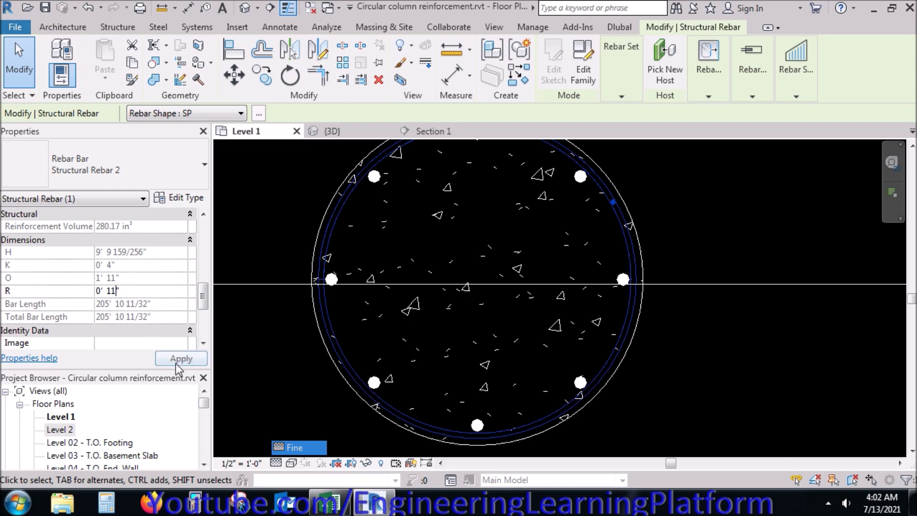
{"action": "left_click", "coordinate": [176, 362]}
{"action": "left_click", "coordinate": [267, 344]}
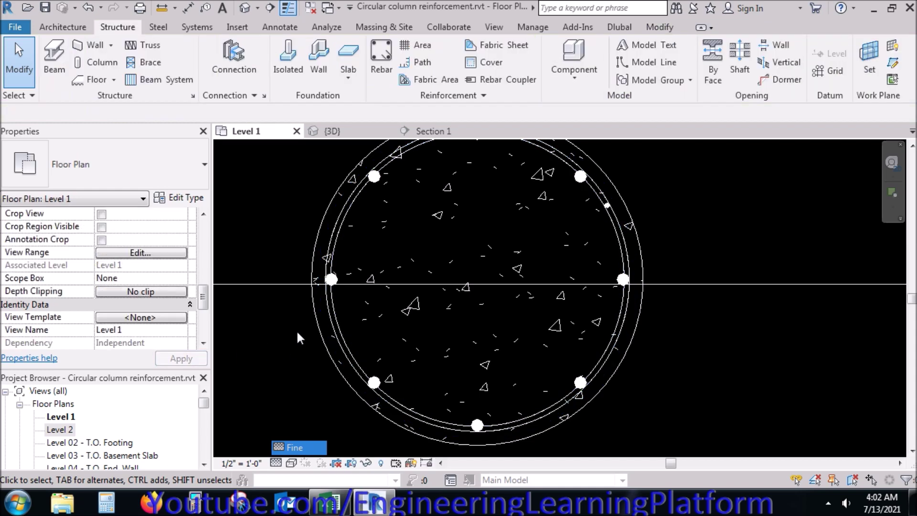
Move the left vertical bar to a new position just inside the spiral tie.
{"action": "left_click_drag", "start_coordinate": [273, 239], "coordinate": [364, 314]}
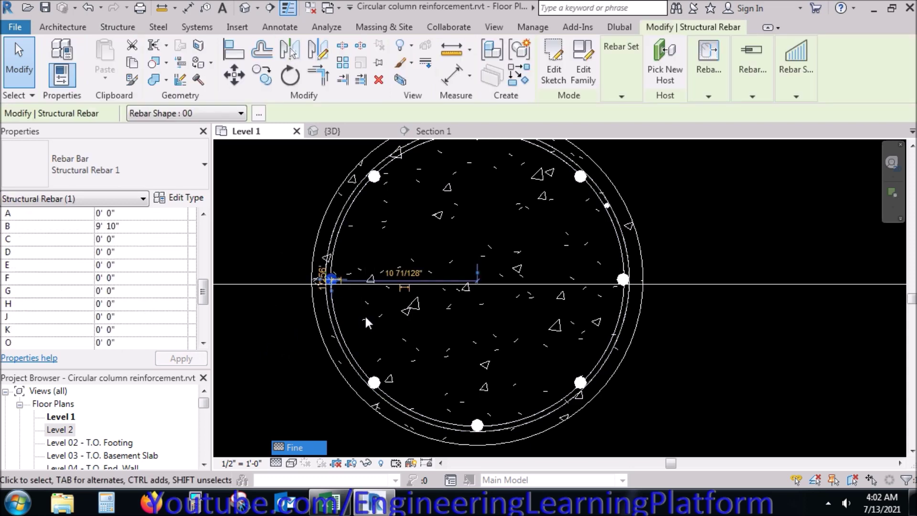
{"action": "left_click", "coordinate": [235, 75]}
{"action": "scroll", "coordinate": [329, 286], "scroll_direction": "up", "scroll_amount": 5}
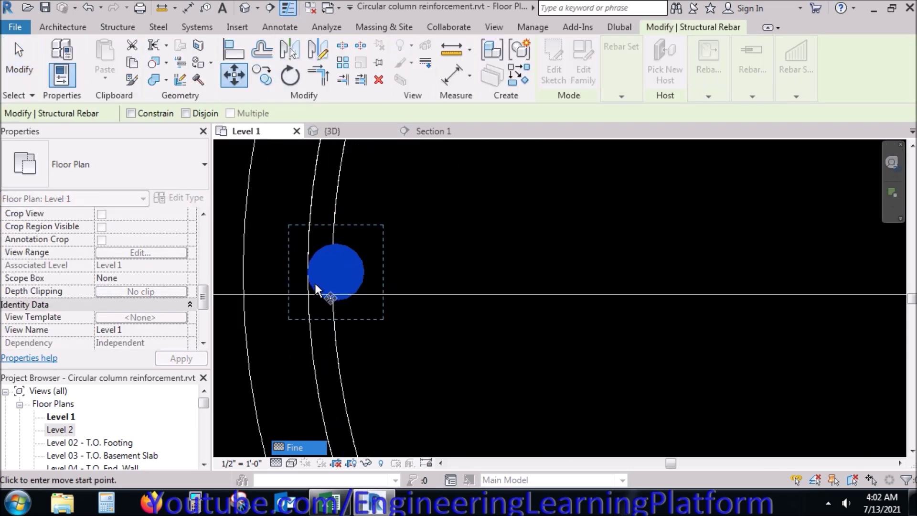
{"action": "left_click", "coordinate": [308, 272]}
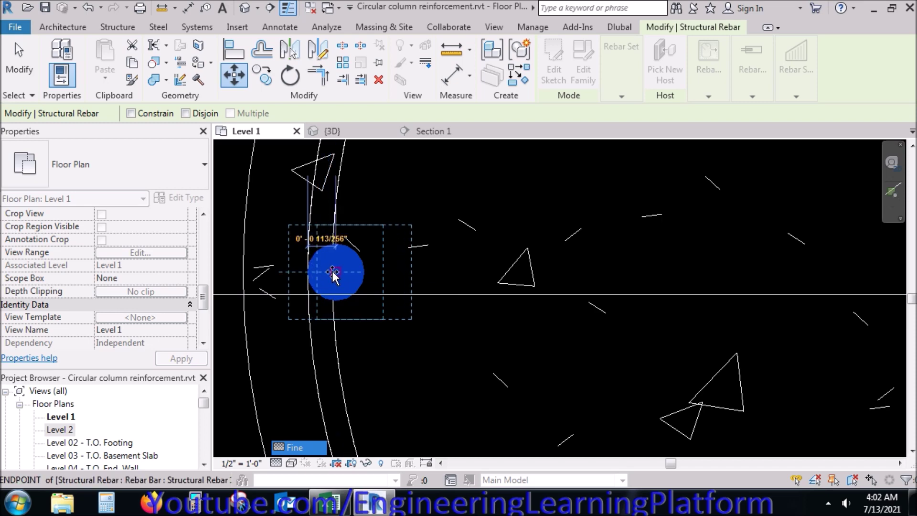
{"action": "left_click", "coordinate": [331, 271]}
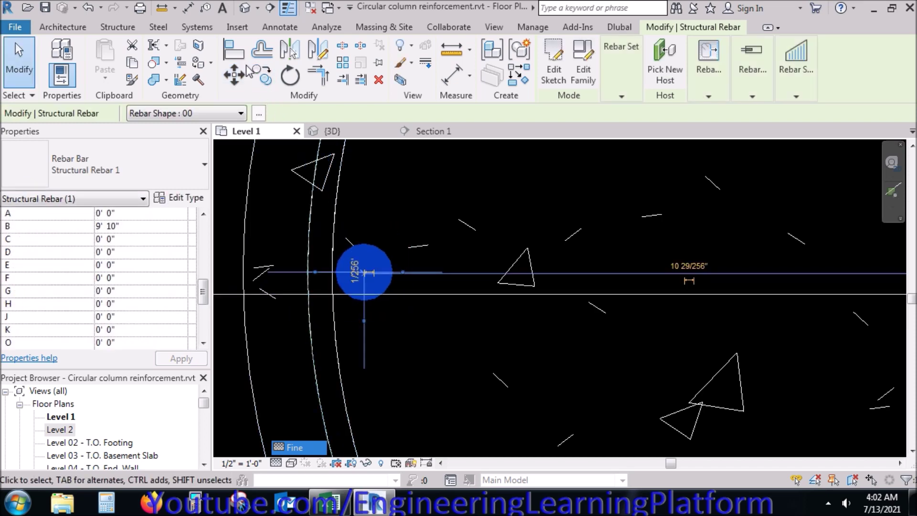
{"action": "key", "text": "m"}
{"action": "key", "text": "v"}
{"action": "scroll", "coordinate": [343, 280], "scroll_direction": "up", "scroll_amount": 3}
{"action": "left_click", "coordinate": [325, 263]}
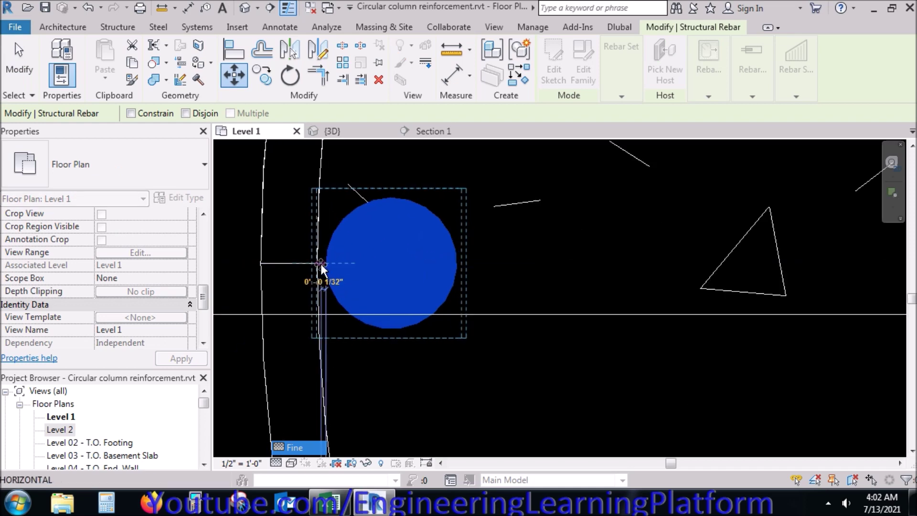
{"action": "key", "text": "Escape"}
{"action": "key", "text": "Escape"}
Remove the other seven vertical bars and select the remaining left bar.
{"action": "scroll", "coordinate": [276, 299], "scroll_direction": "down", "scroll_amount": 3}
{"action": "scroll", "coordinate": [276, 300], "scroll_direction": "down", "scroll_amount": 4}
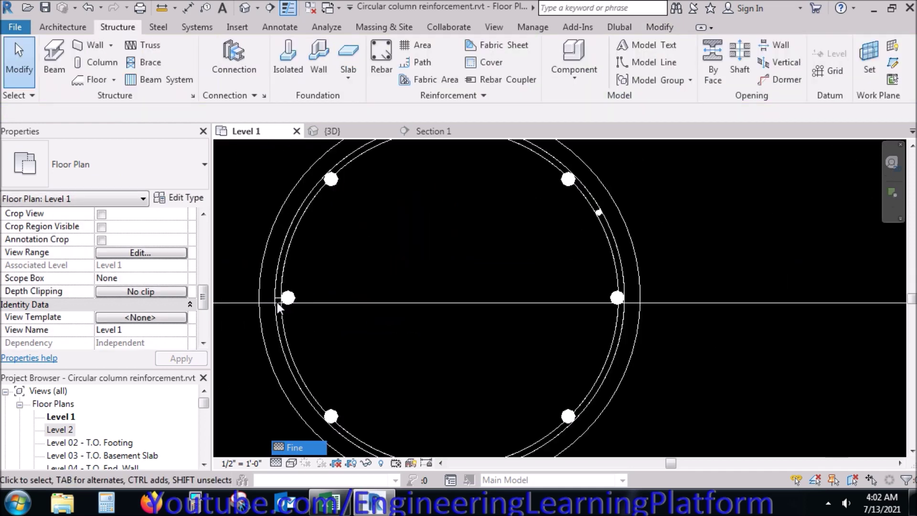
{"action": "scroll", "coordinate": [275, 299], "scroll_direction": "up", "scroll_amount": 1}
{"action": "left_click_drag", "start_coordinate": [258, 164], "coordinate": [445, 257]}
{"action": "left_click_drag", "start_coordinate": [411, 163], "coordinate": [472, 379], "text": "ctrl"}
{"action": "left_click_drag", "start_coordinate": [249, 328], "coordinate": [462, 442], "text": "ctrl"}
{"action": "key", "text": "Escape"}
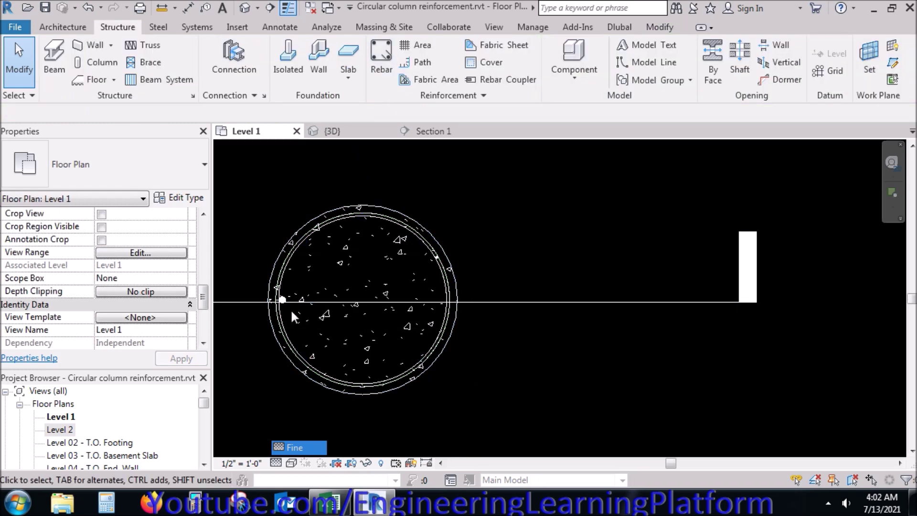
{"action": "scroll", "coordinate": [290, 309], "scroll_direction": "up", "scroll_amount": 1}
{"action": "left_click_drag", "start_coordinate": [239, 264], "coordinate": [310, 337]}
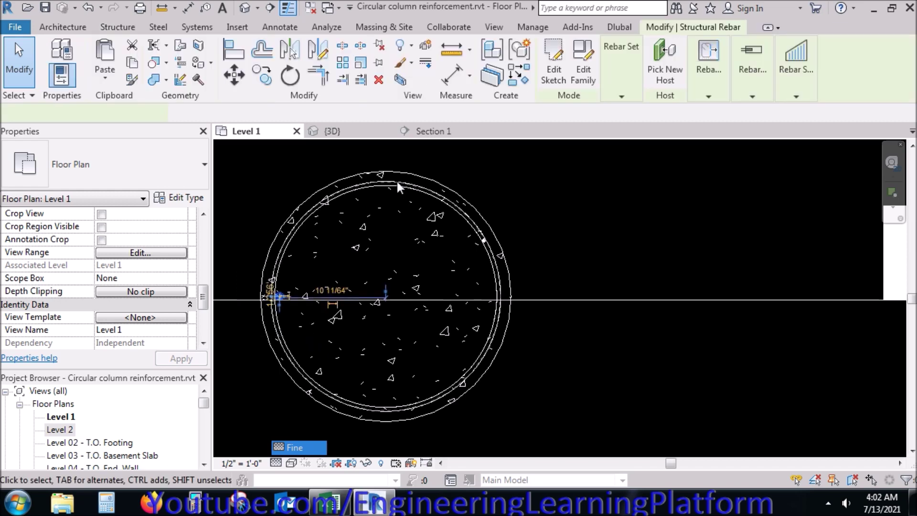
Mirror the bar across the column centreline and rotate copies 90° to the top and bottom.
{"action": "left_click", "coordinate": [289, 50]}
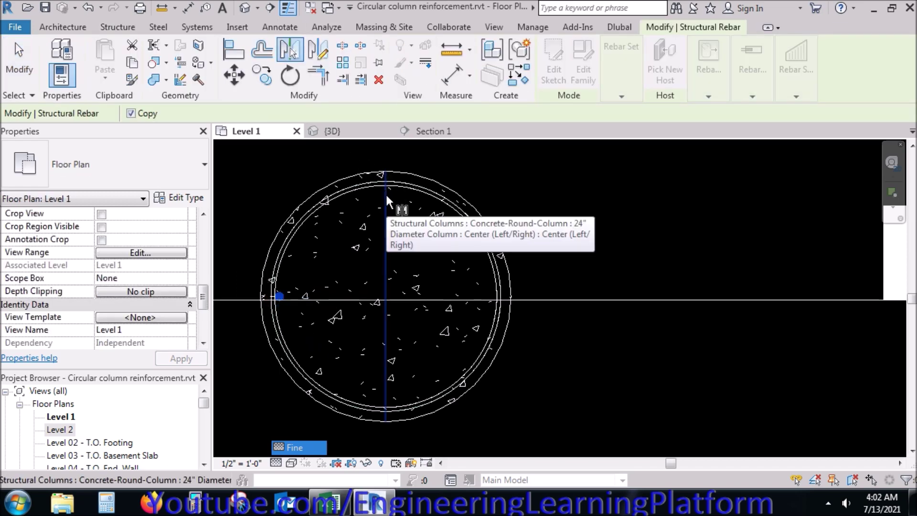
{"action": "left_click", "coordinate": [385, 192]}
{"action": "left_click_drag", "start_coordinate": [231, 259], "coordinate": [311, 338], "text": "ctrl"}
{"action": "left_click", "coordinate": [290, 75]}
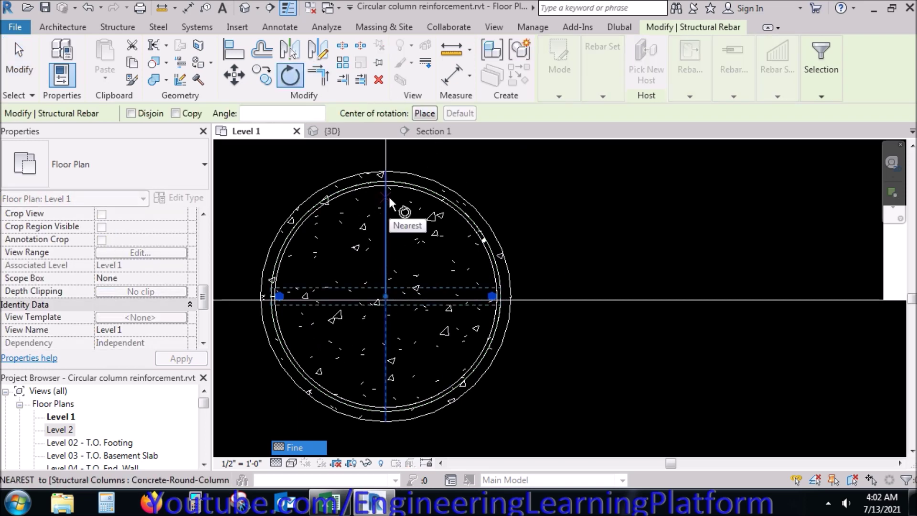
{"action": "left_click", "coordinate": [195, 116]}
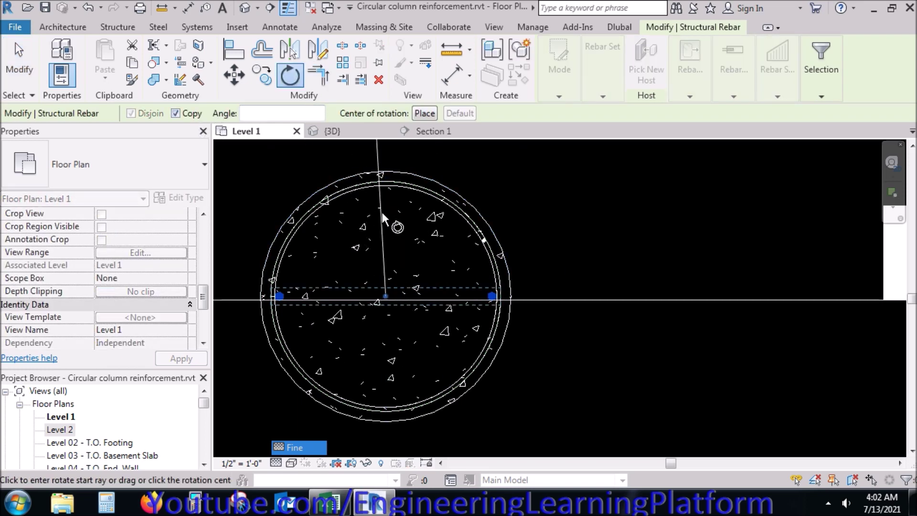
{"action": "left_click", "coordinate": [295, 110]}
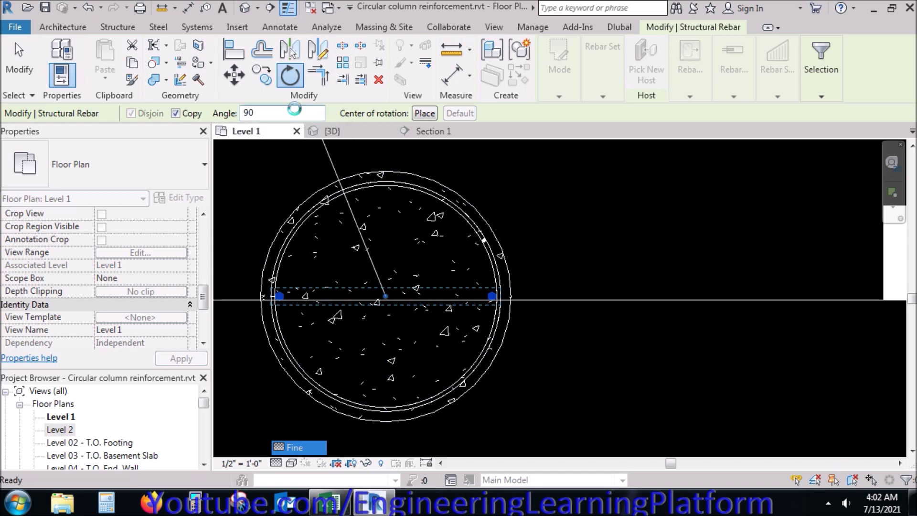
{"action": "key", "text": "Return"}
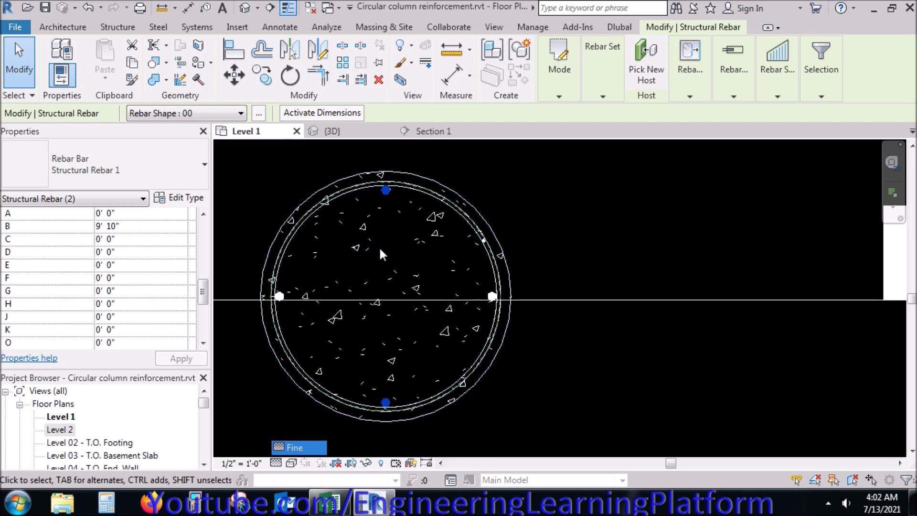
Add diagonal bars by rotating copies 45° and mirroring them, completing eight bars.
{"action": "left_click", "coordinate": [289, 75]}
{"action": "left_click", "coordinate": [292, 114]}
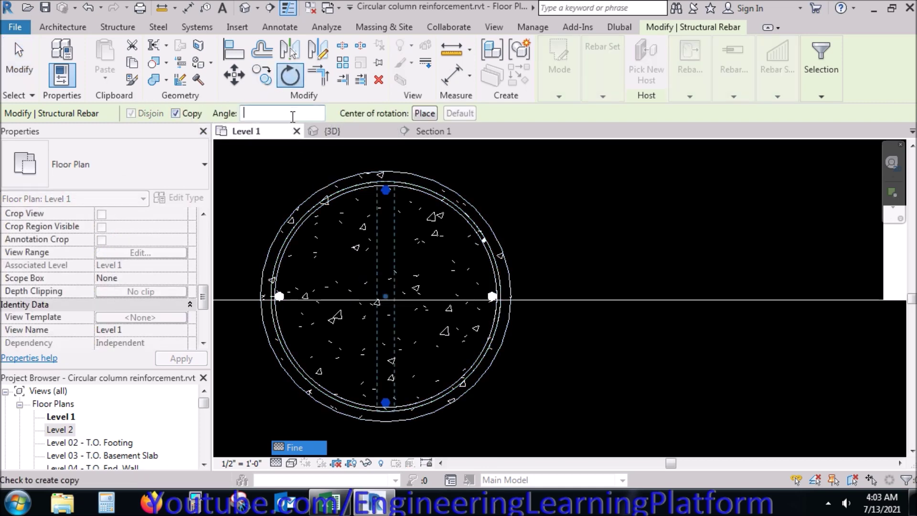
{"action": "key", "text": "Return"}
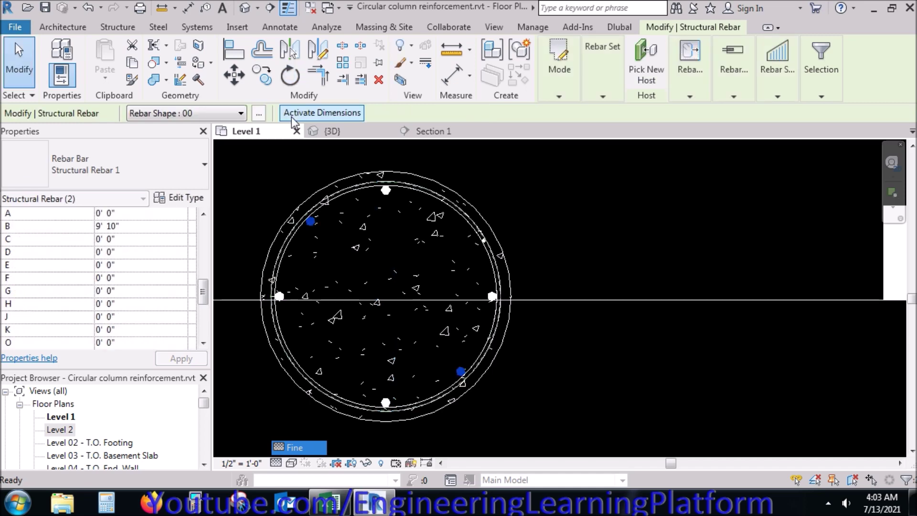
{"action": "left_click", "coordinate": [289, 50]}
{"action": "left_click", "coordinate": [386, 237]}
{"action": "left_click", "coordinate": [627, 204]}
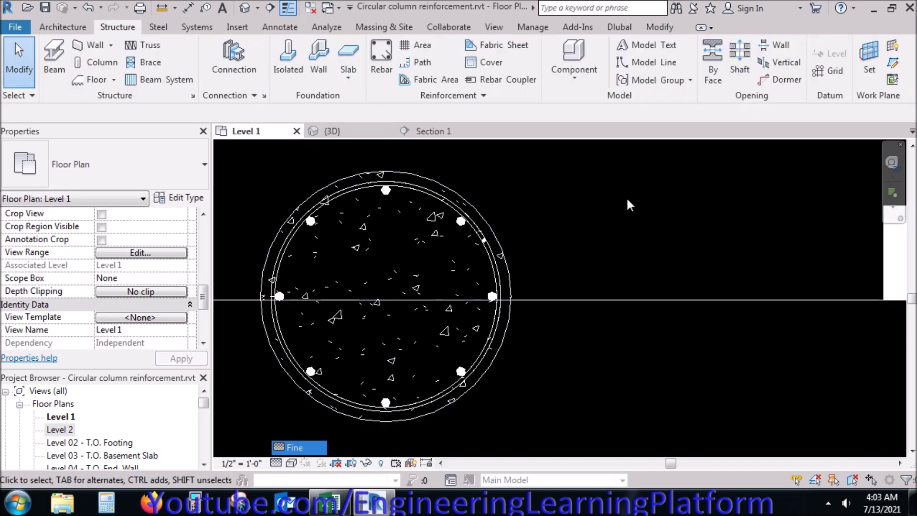
Select all the column's rebar and pick every 3D view row in the visibility settings.
{"action": "left_click_drag", "start_coordinate": [232, 144], "coordinate": [534, 412]}
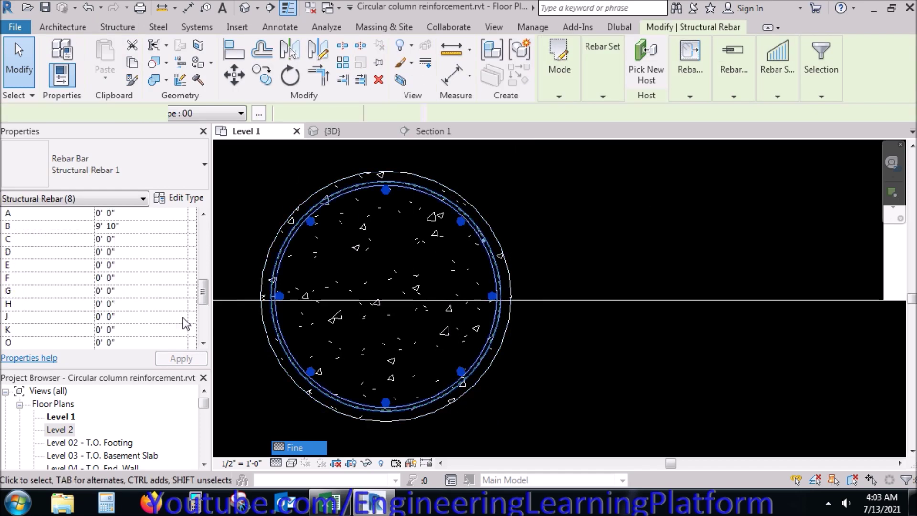
{"action": "scroll", "coordinate": [179, 308], "scroll_direction": "up", "scroll_amount": 5}
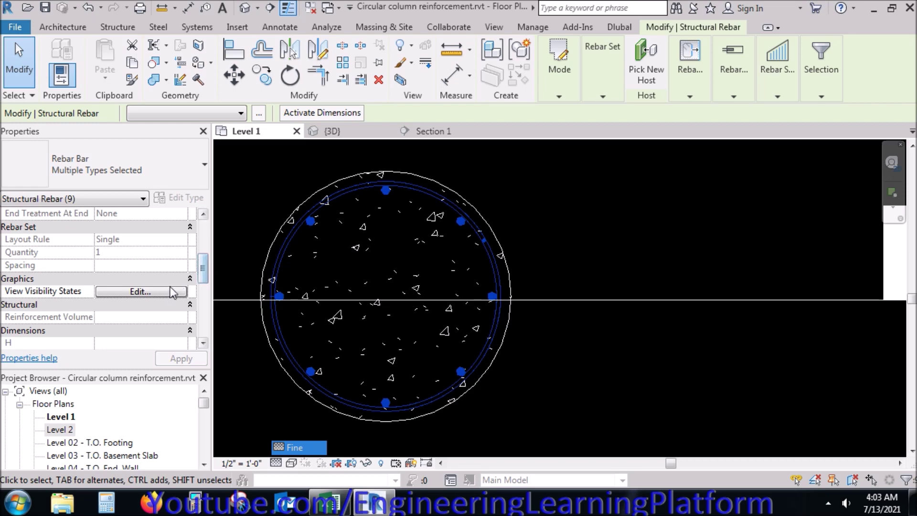
{"action": "left_click", "coordinate": [172, 292]}
{"action": "left_click_drag", "start_coordinate": [319, 175], "coordinate": [322, 295]}
Set all rebar to view as solid in 3D views and open the {3D} view.
{"action": "left_click", "coordinate": [586, 297]}
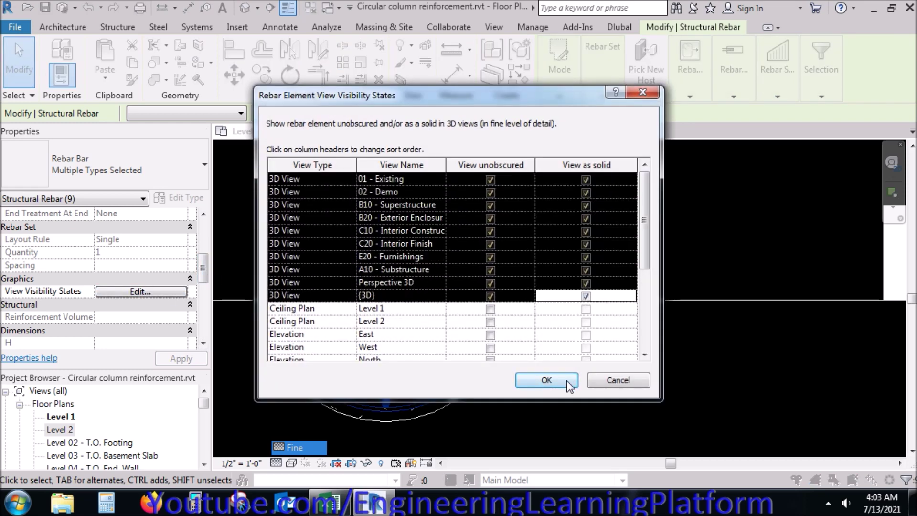
{"action": "left_click", "coordinate": [566, 381]}
{"action": "left_click", "coordinate": [346, 134]}
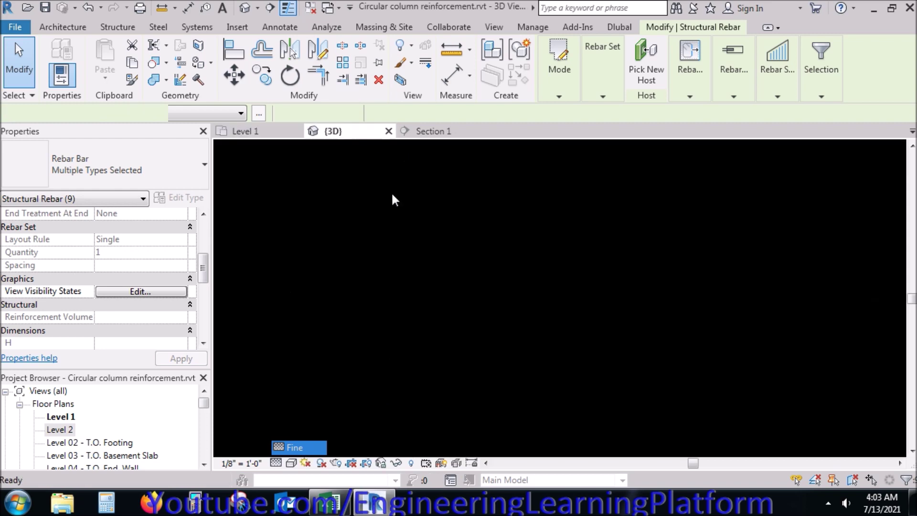
{"action": "scroll", "coordinate": [616, 290], "scroll_direction": "down", "scroll_amount": 5}
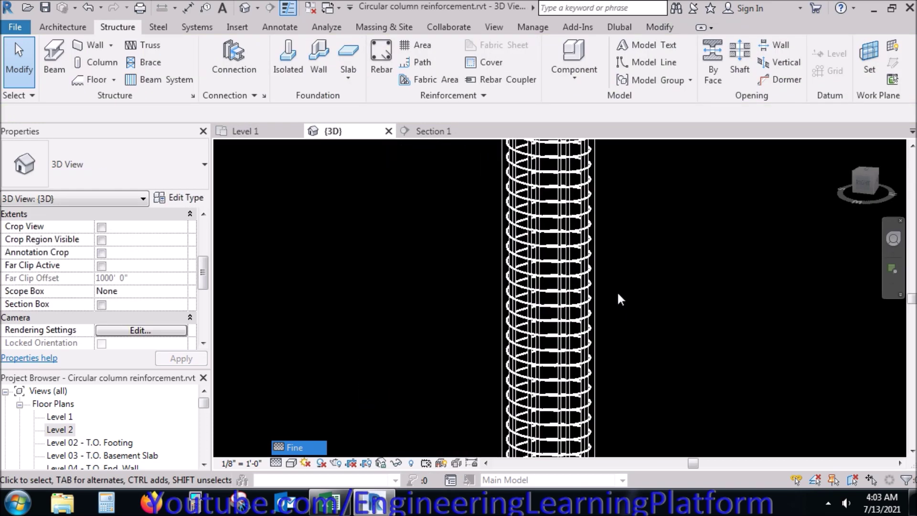
{"action": "scroll", "coordinate": [553, 368], "scroll_direction": "up", "scroll_amount": 4}
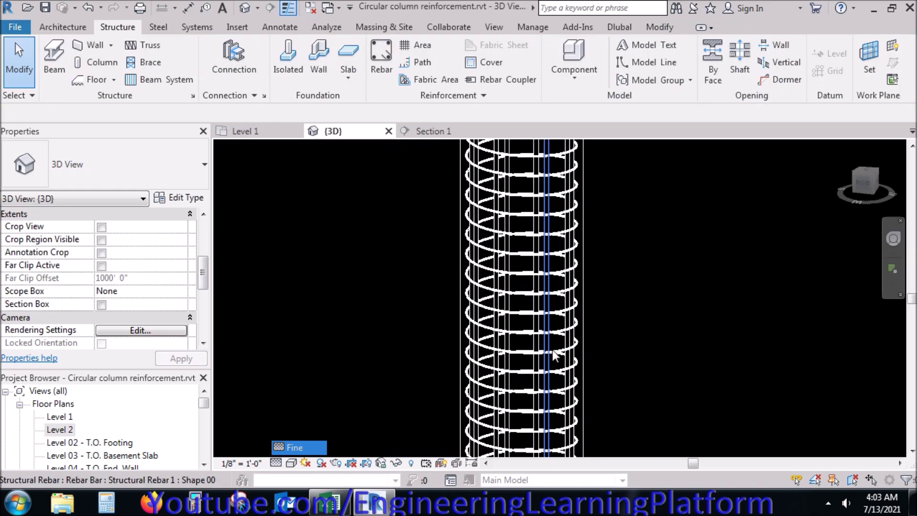
Select the spiral tie in the 3D view and scroll through its properties.
{"action": "left_click", "coordinate": [559, 351]}
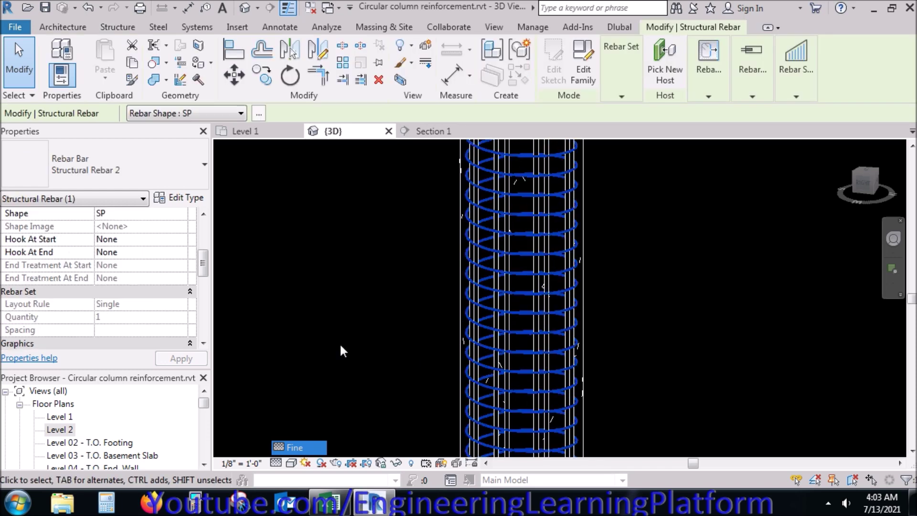
{"action": "left_click_drag", "start_coordinate": [202, 260], "coordinate": [204, 298]}
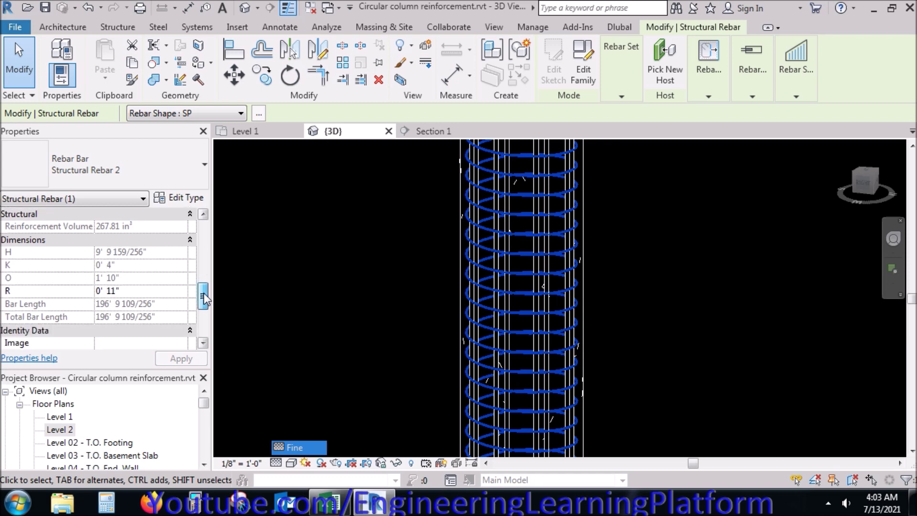
{"action": "left_click_drag", "start_coordinate": [204, 298], "coordinate": [203, 221]}
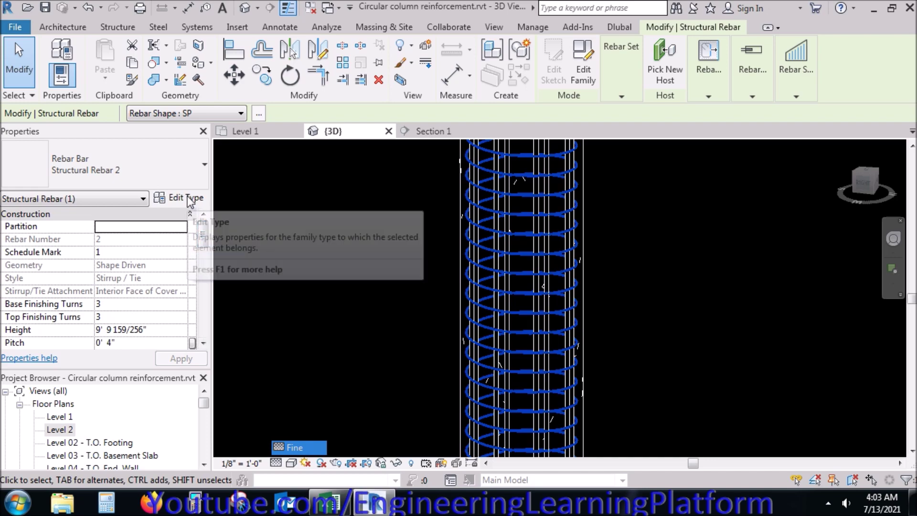
{"action": "left_click", "coordinate": [190, 200]}
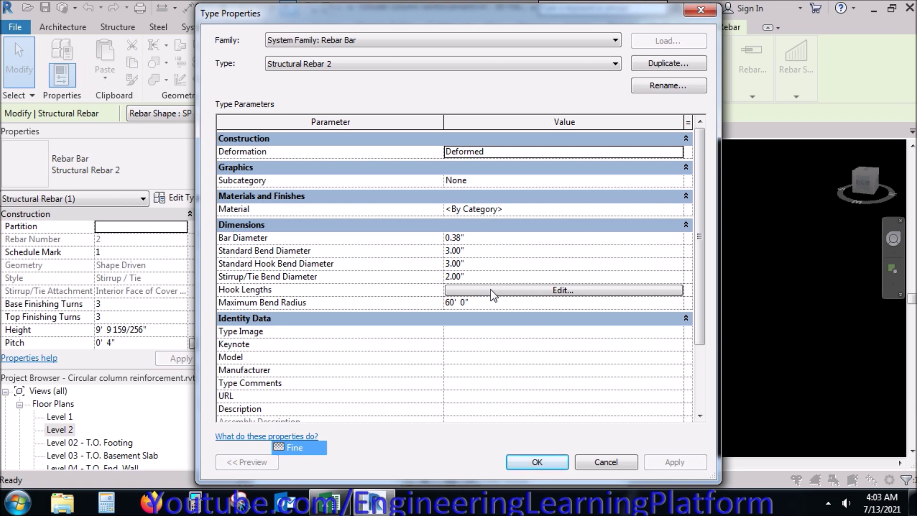
{"action": "left_click_drag", "start_coordinate": [700, 280], "coordinate": [701, 210]}
{"action": "left_click", "coordinate": [620, 289]}
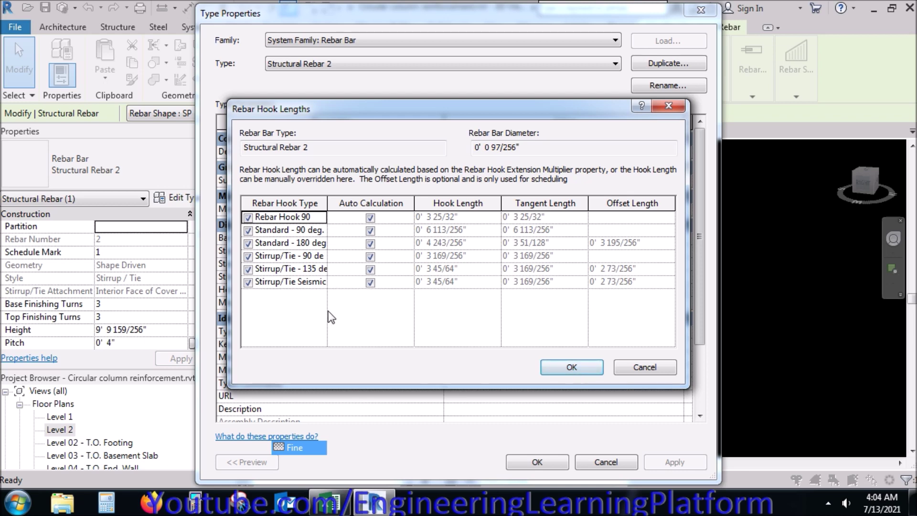
{"action": "left_click_drag", "start_coordinate": [328, 203], "coordinate": [356, 204]}
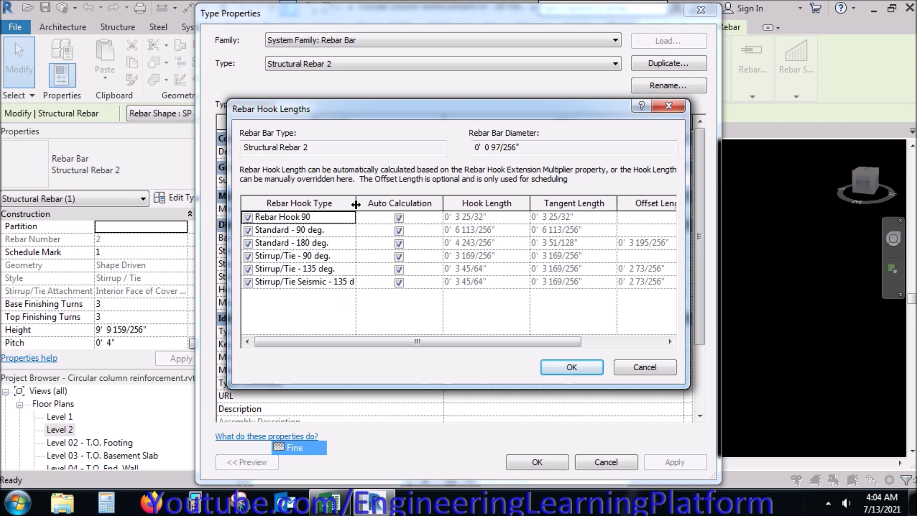
{"action": "left_click", "coordinate": [573, 366]}
{"action": "left_click", "coordinate": [551, 460]}
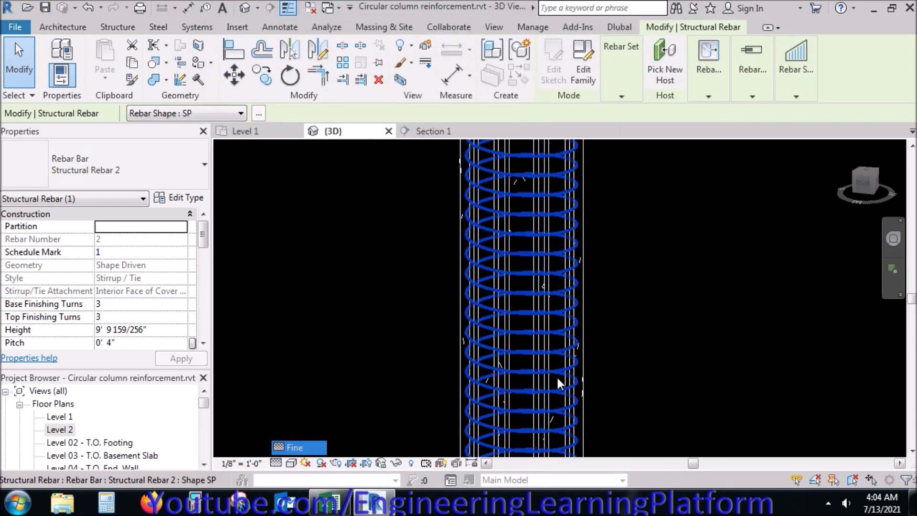
{"action": "left_click", "coordinate": [641, 360]}
{"action": "scroll", "coordinate": [613, 370], "scroll_direction": "down", "scroll_amount": 4}
{"action": "middle_click_drag", "start_coordinate": [628, 373], "coordinate": [573, 429], "text": "shift"}
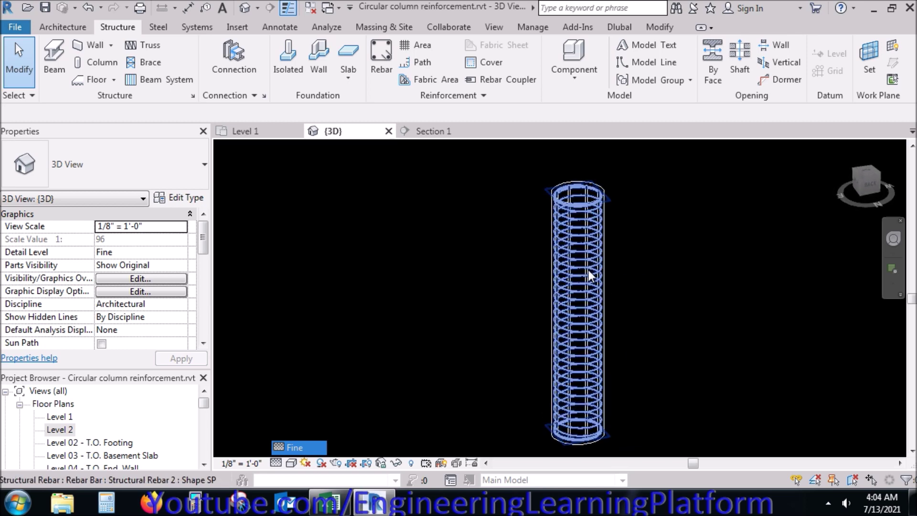
{"action": "scroll", "coordinate": [582, 225], "scroll_direction": "up", "scroll_amount": 5}
{"action": "scroll", "coordinate": [418, 317], "scroll_direction": "down", "scroll_amount": 1}
{"action": "left_click", "coordinate": [519, 219]}
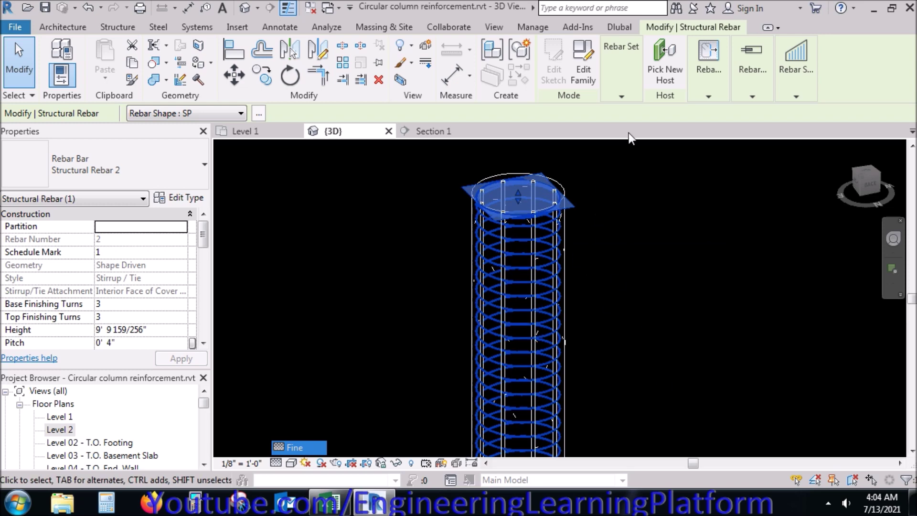
{"action": "mouse_move", "coordinate": [707, 90]}
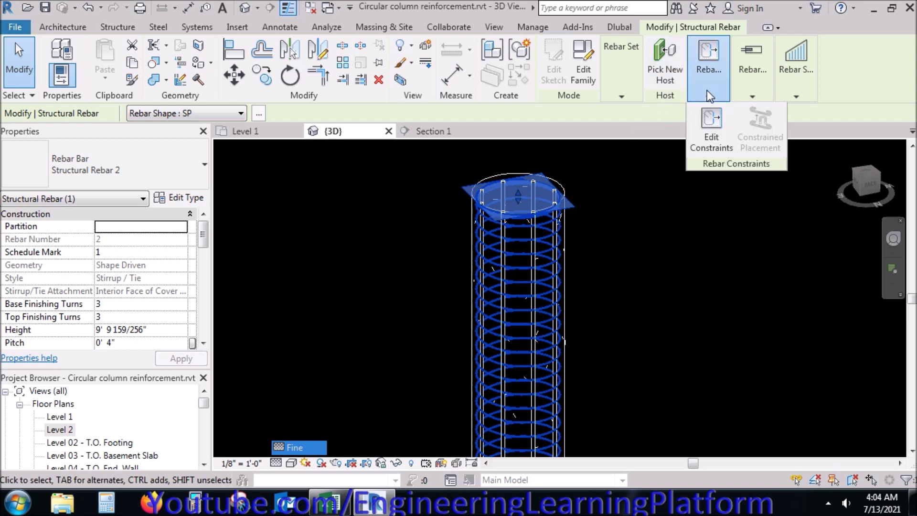
{"action": "mouse_move", "coordinate": [790, 81]}
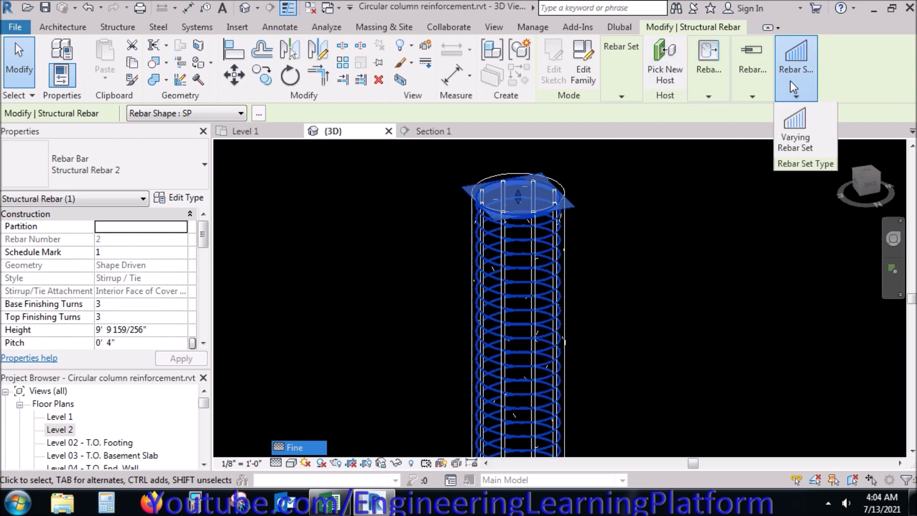
{"action": "mouse_move", "coordinate": [629, 85]}
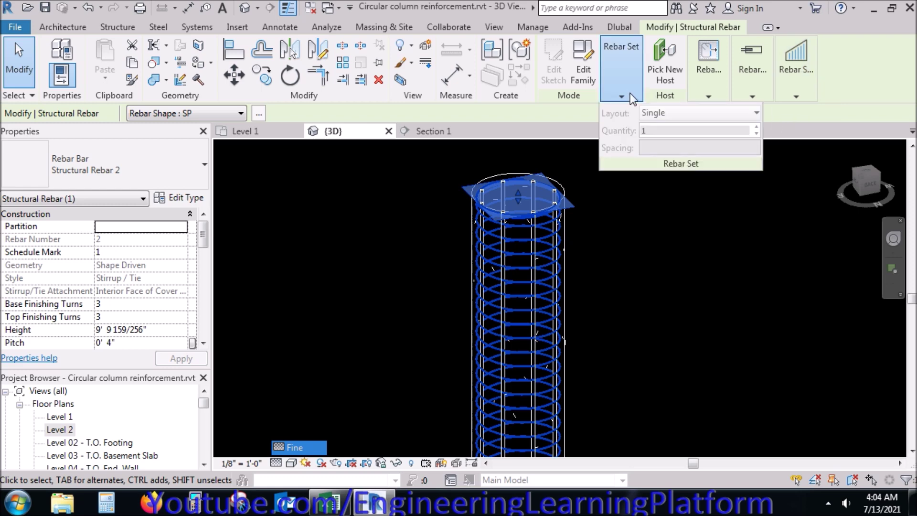
{"action": "left_click", "coordinate": [574, 65]}
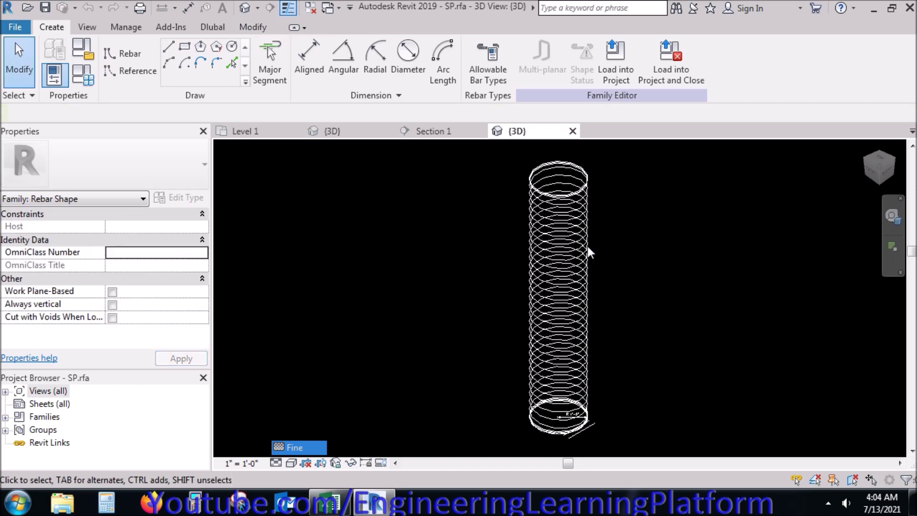
{"action": "scroll", "coordinate": [570, 213], "scroll_direction": "up", "scroll_amount": 3}
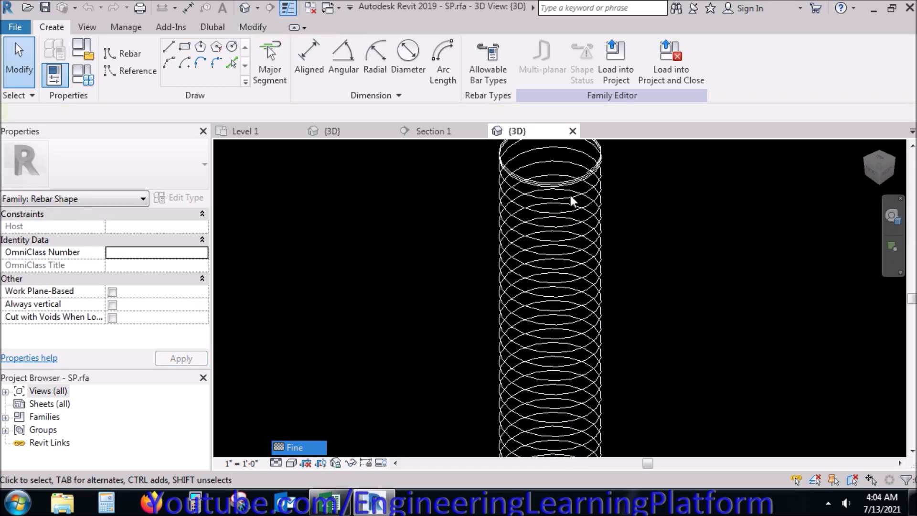
{"action": "scroll", "coordinate": [454, 244], "scroll_direction": "down", "scroll_amount": 2}
{"action": "middle_click_drag", "start_coordinate": [549, 294], "coordinate": [546, 228], "text": "shift"}
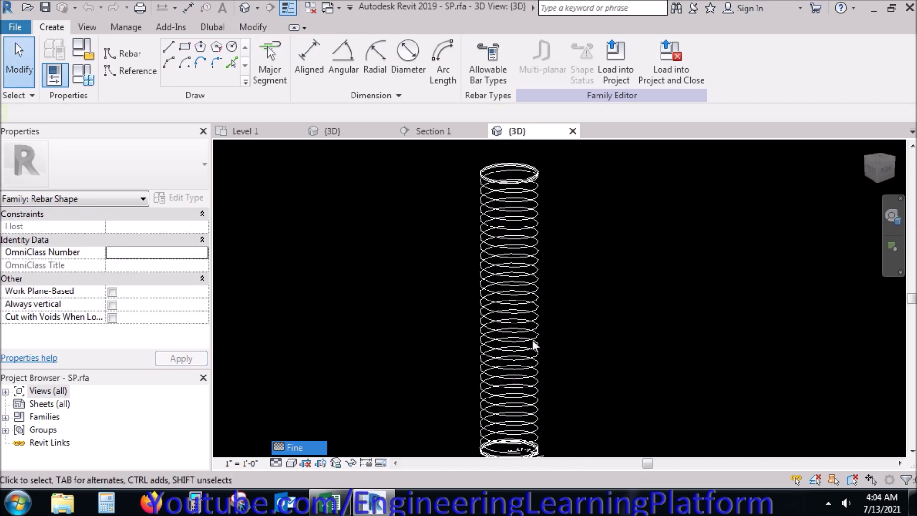
{"action": "scroll", "coordinate": [531, 337], "scroll_direction": "down", "scroll_amount": 2}
{"action": "left_click_drag", "start_coordinate": [454, 202], "coordinate": [639, 439]}
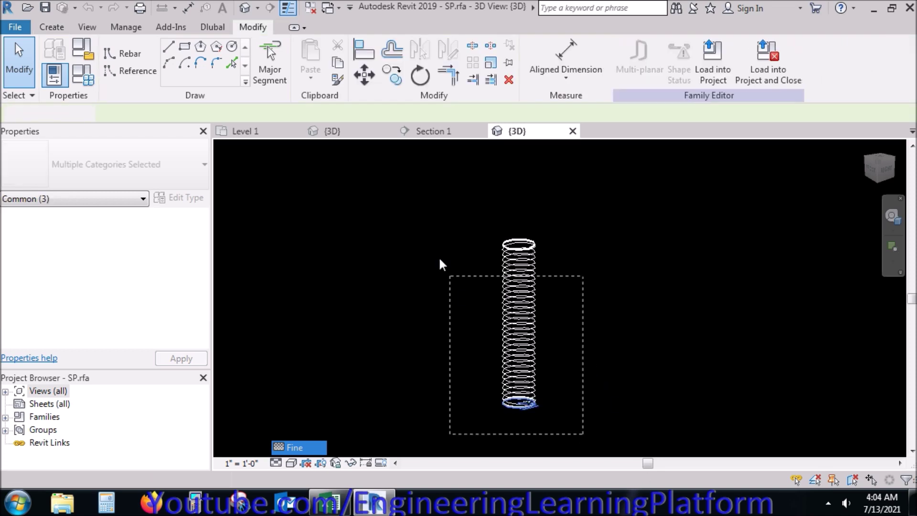
{"action": "scroll", "coordinate": [538, 382], "scroll_direction": "up", "scroll_amount": 6}
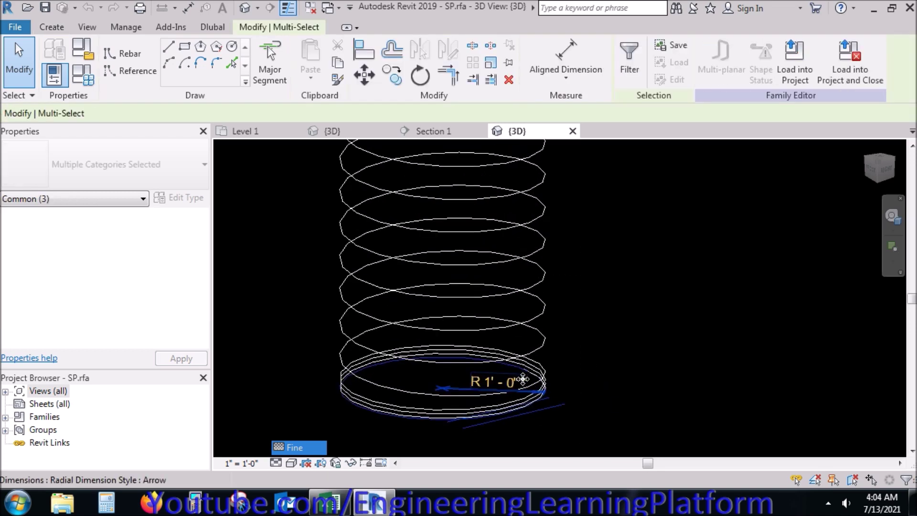
{"action": "scroll", "coordinate": [522, 377], "scroll_direction": "down", "scroll_amount": 6}
{"action": "middle_click_drag", "start_coordinate": [561, 249], "coordinate": [564, 343]}
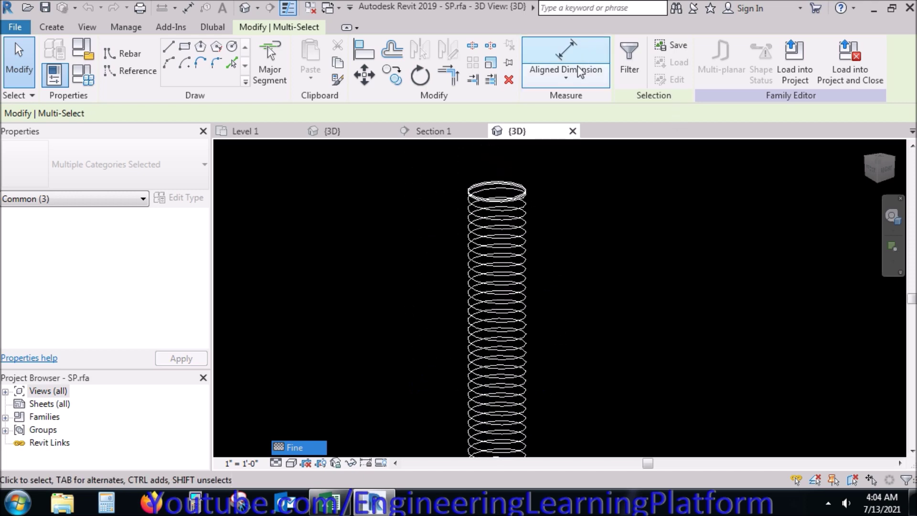
{"action": "left_click", "coordinate": [834, 59]}
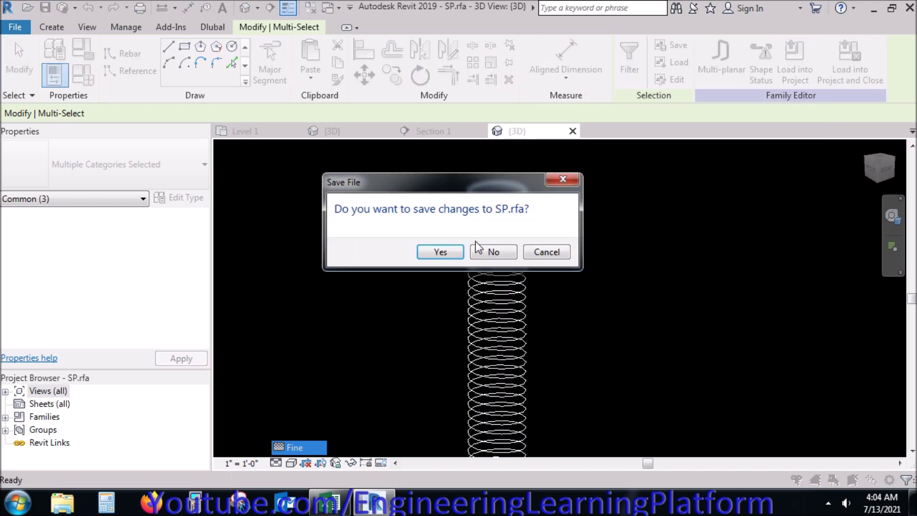
{"action": "left_click", "coordinate": [484, 254]}
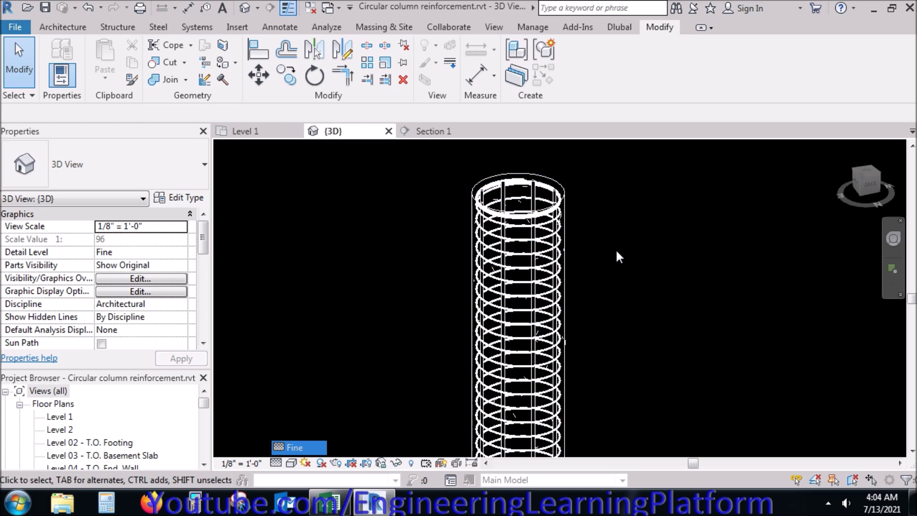
Set the spiral tie's pitch to 8 inches.
{"action": "left_click", "coordinate": [549, 222]}
{"action": "key", "text": "Escape"}
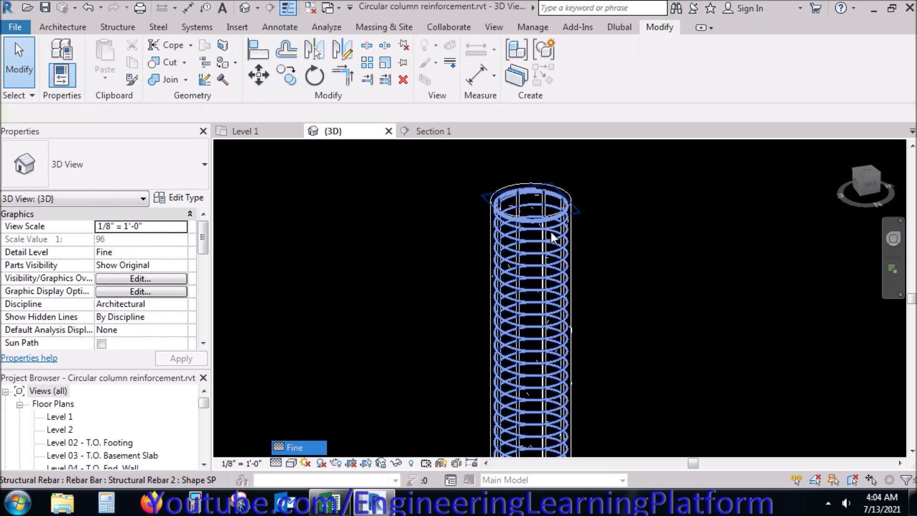
{"action": "left_click", "coordinate": [549, 223]}
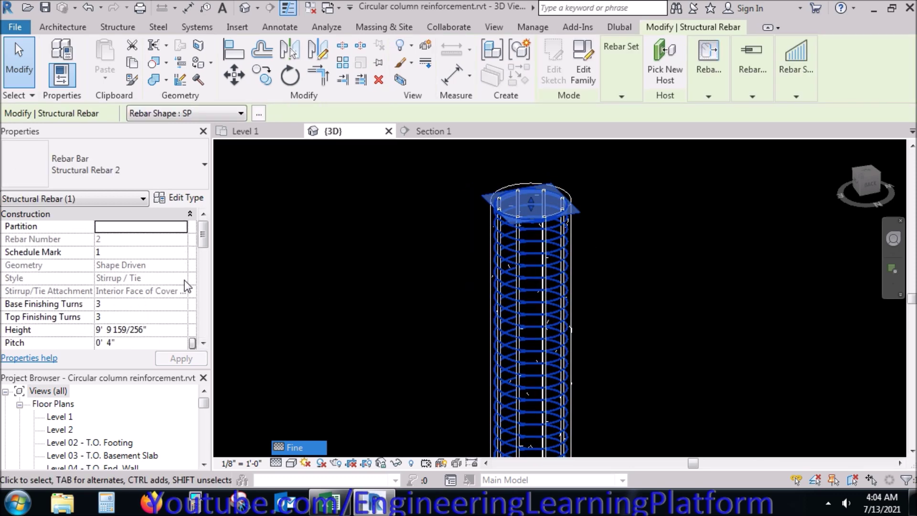
{"action": "left_click", "coordinate": [124, 339]}
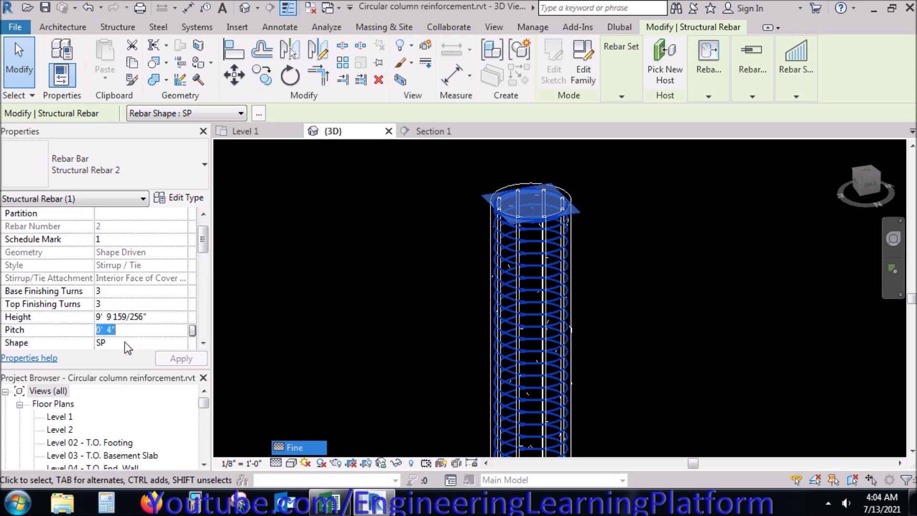
{"action": "type", "text": "8'"}
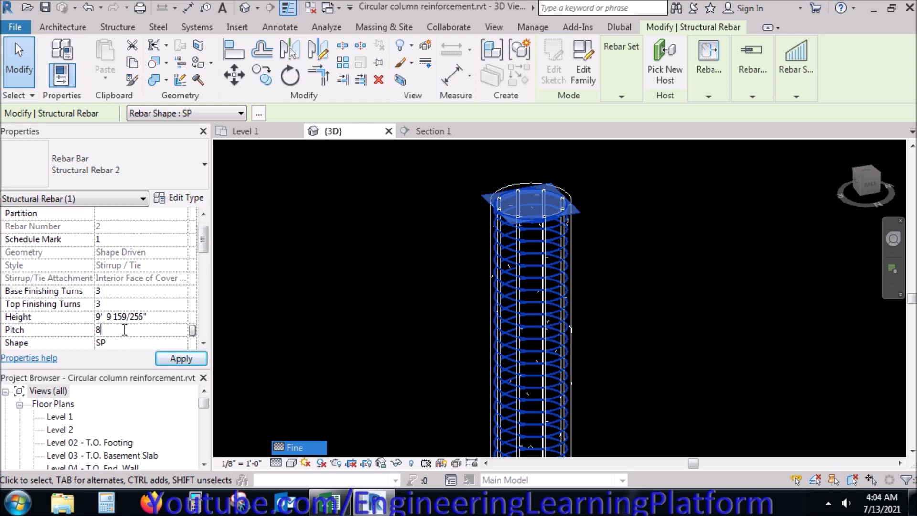
{"action": "left_click", "coordinate": [168, 358]}
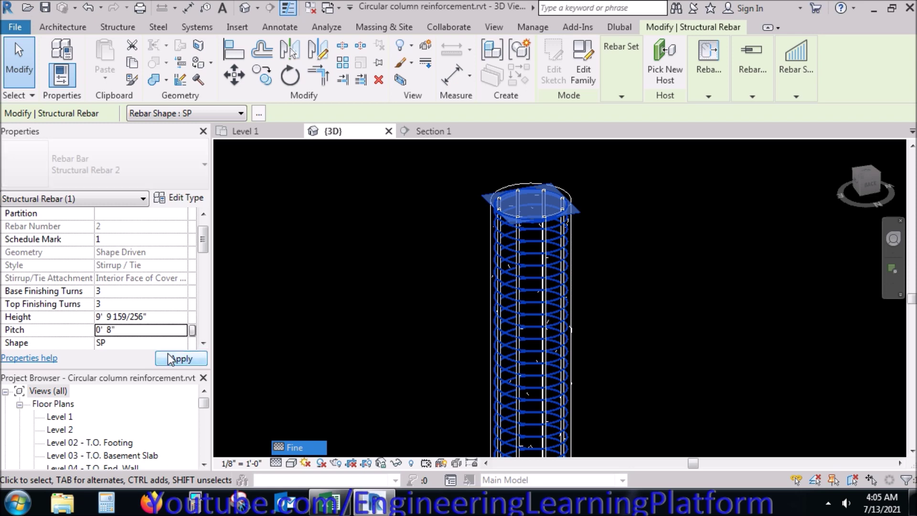
{"action": "left_click", "coordinate": [448, 303]}
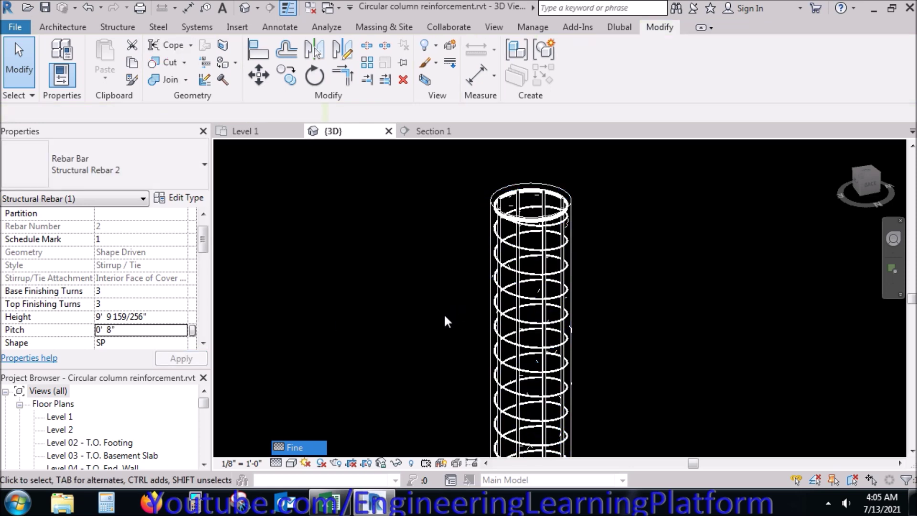
{"action": "middle_click_drag", "start_coordinate": [448, 320], "coordinate": [469, 282]}
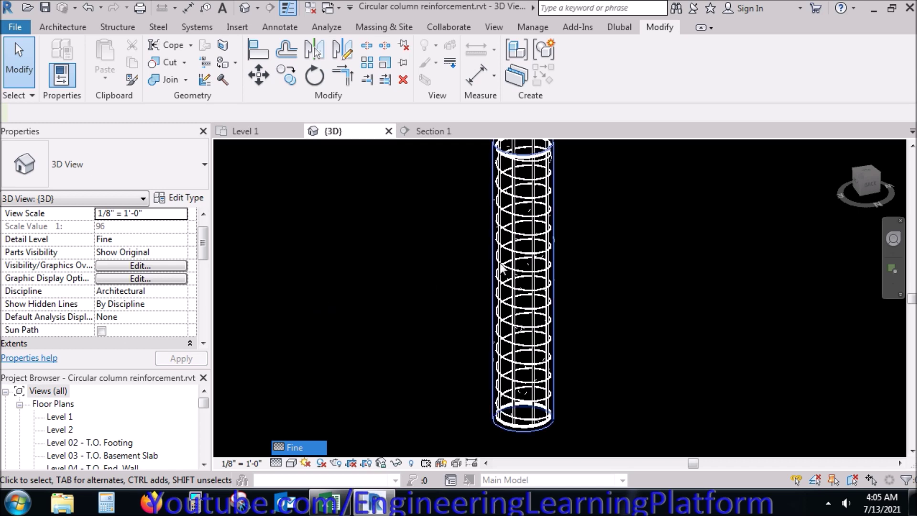
Change the spiral tie's pitch to 0' 5".
{"action": "left_click", "coordinate": [518, 253]}
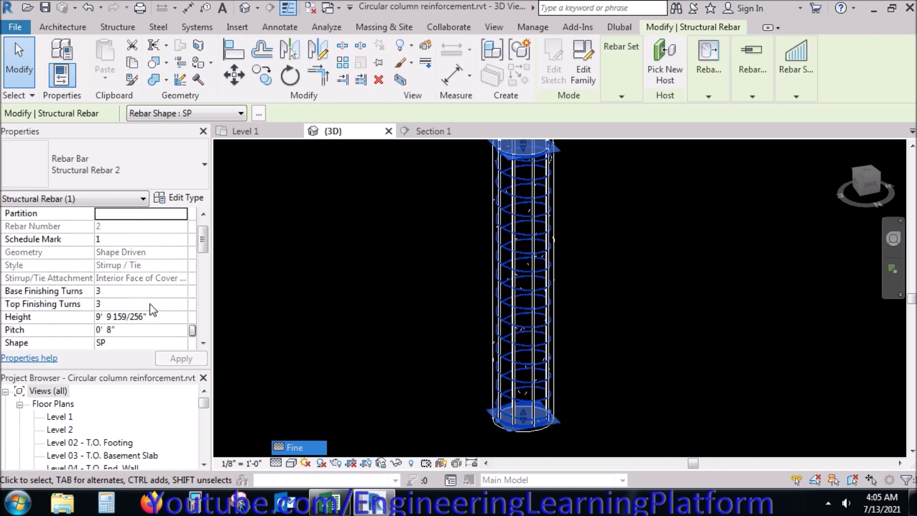
{"action": "left_click", "coordinate": [132, 328]}
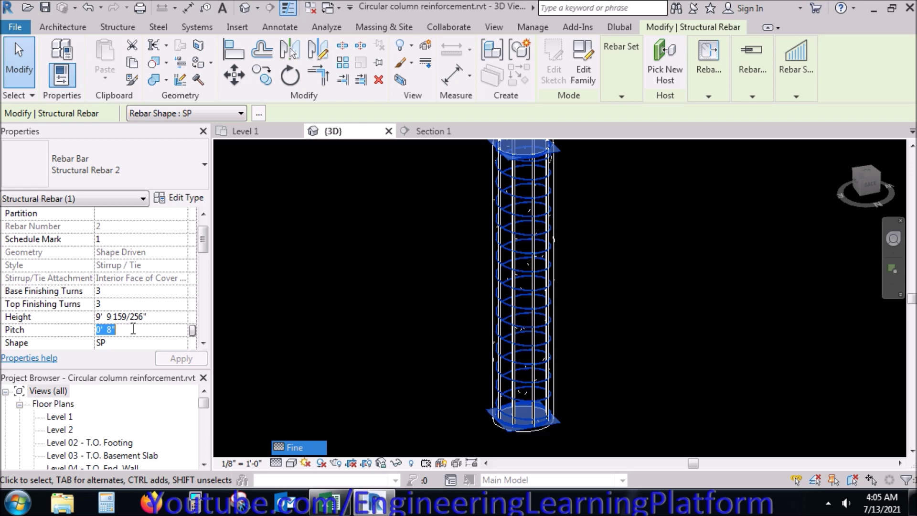
{"action": "type", "text": "5"}
{"action": "left_click", "coordinate": [181, 358]}
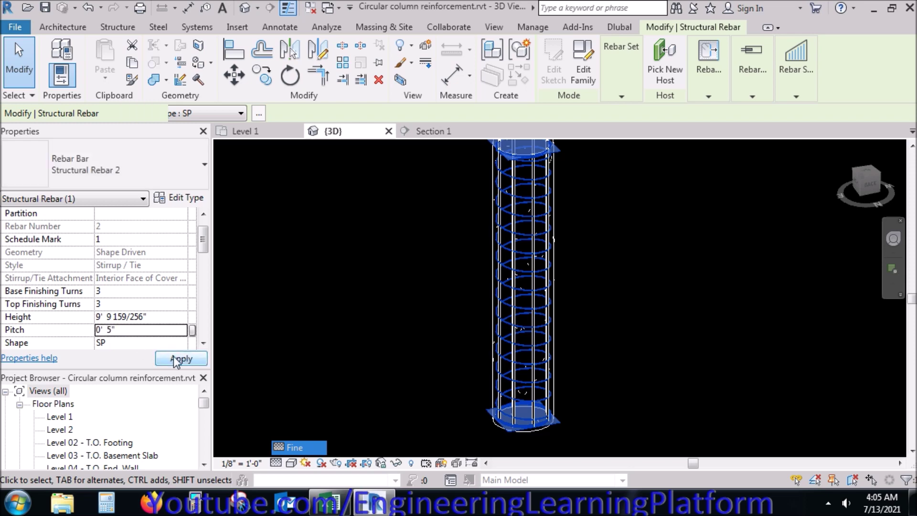
{"action": "left_click", "coordinate": [380, 325]}
{"action": "middle_click_drag", "start_coordinate": [385, 303], "coordinate": [396, 370]}
Switch the 3D view to the Shaded visual style and orbit to see the bars.
{"action": "left_click", "coordinate": [290, 463]}
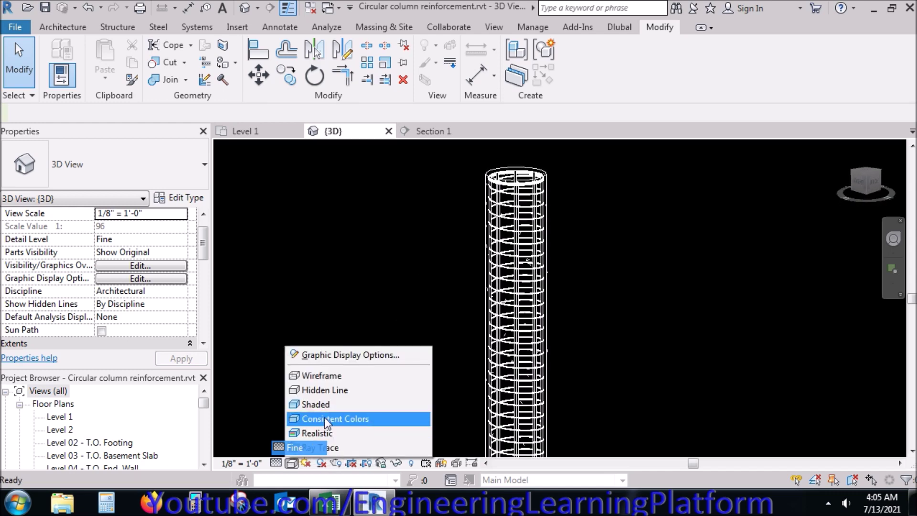
{"action": "left_click", "coordinate": [325, 405]}
{"action": "scroll", "coordinate": [500, 294], "scroll_direction": "up", "scroll_amount": 5}
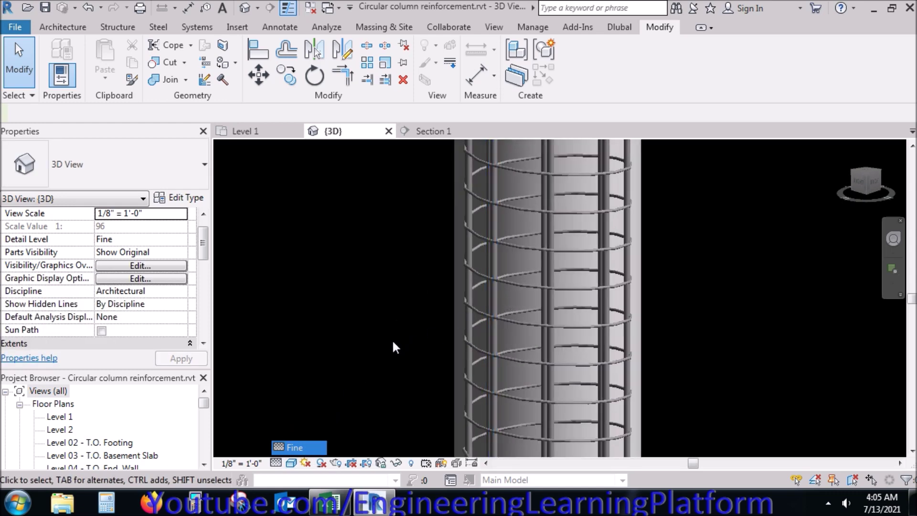
{"action": "middle_click_drag", "start_coordinate": [371, 362], "coordinate": [645, 329], "text": "shift"}
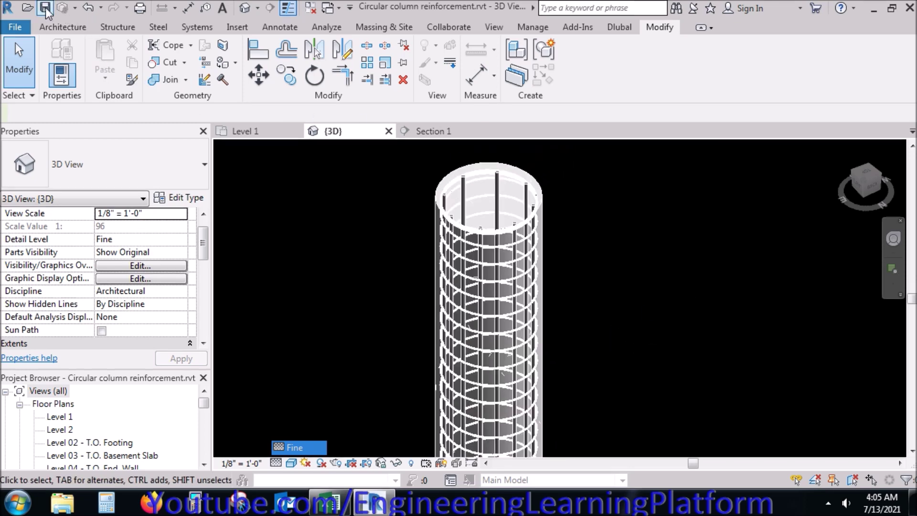